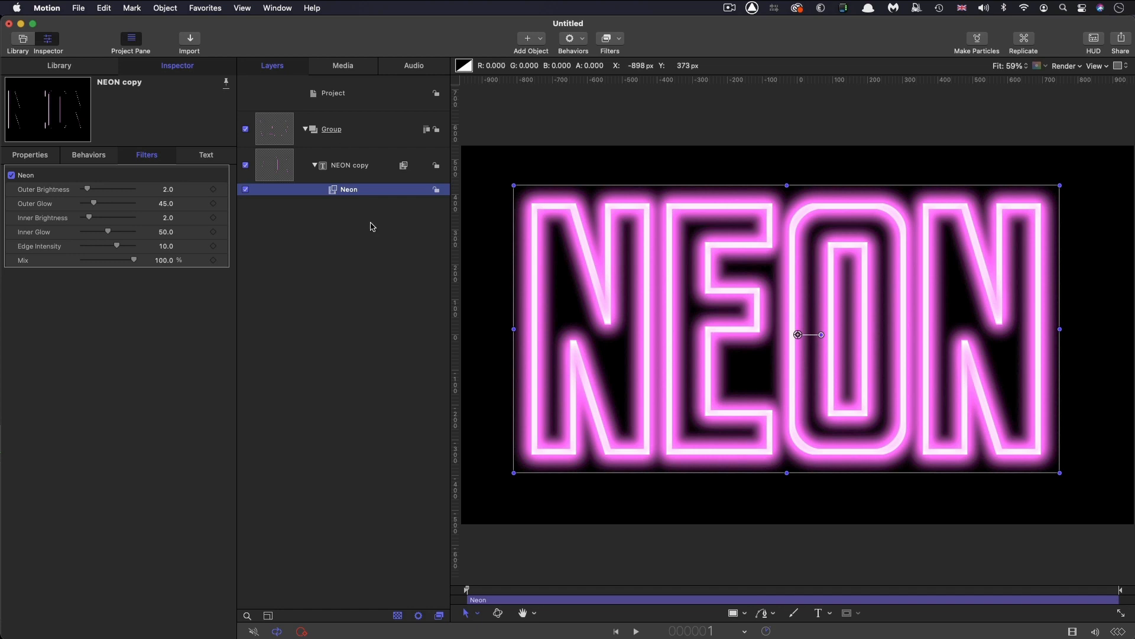
# - Delete the Neon filter from the NEON copy text layer
pyautogui.rightClick(332, 191)
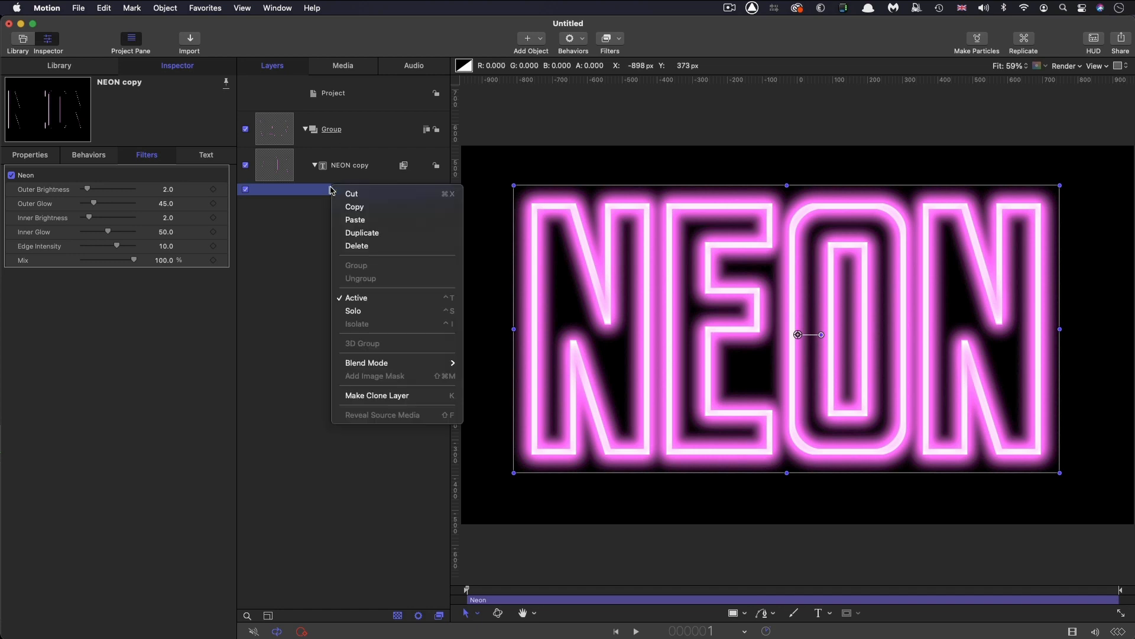
pyautogui.click(355, 246)
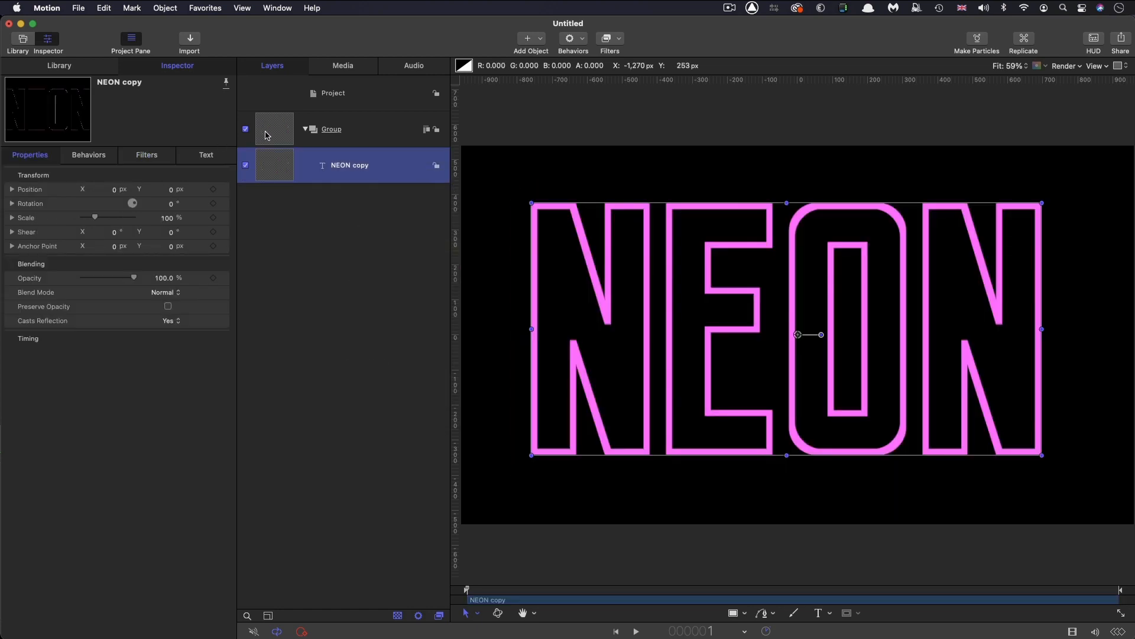
# - Make a clone layer of the Group containing the NEON copy text
pyautogui.click(270, 132)
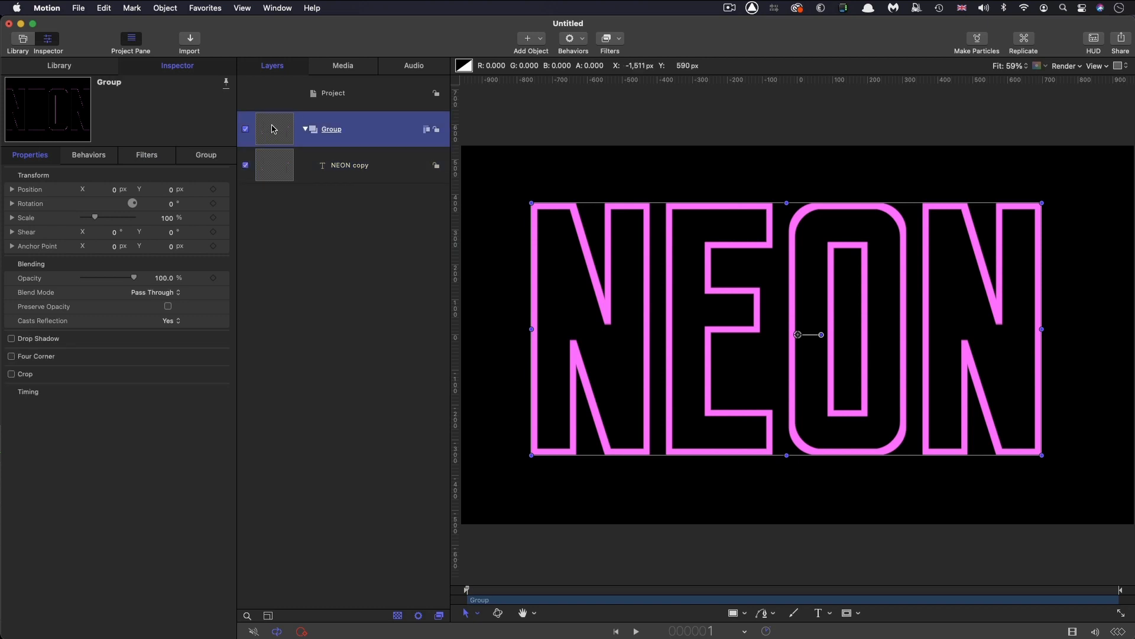
pyautogui.rightClick(274, 129)
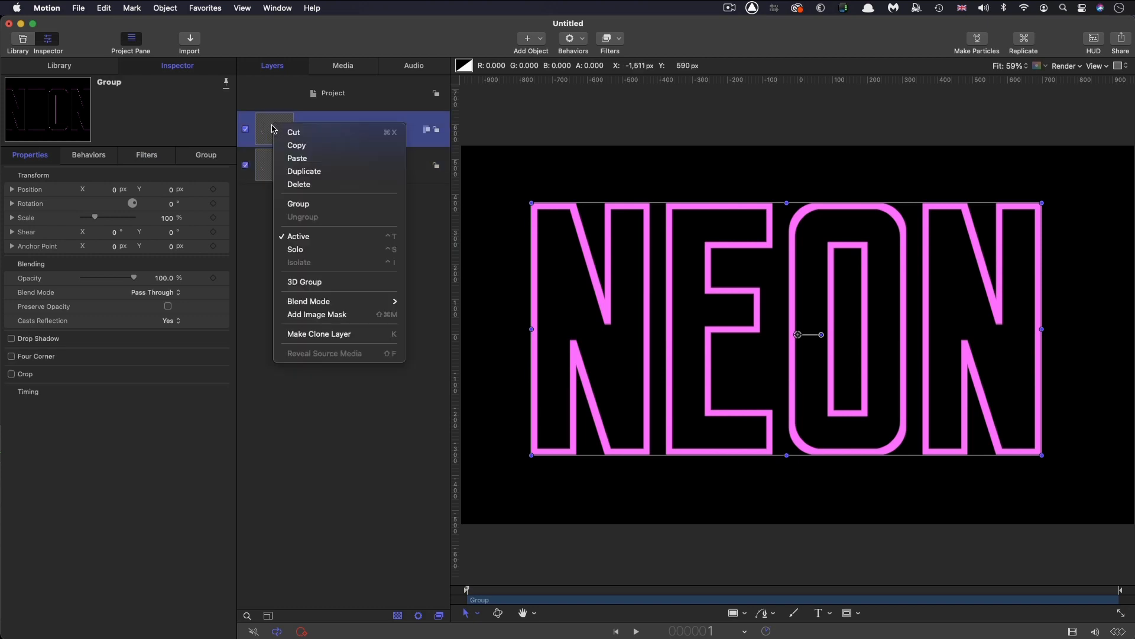
pyautogui.click(318, 334)
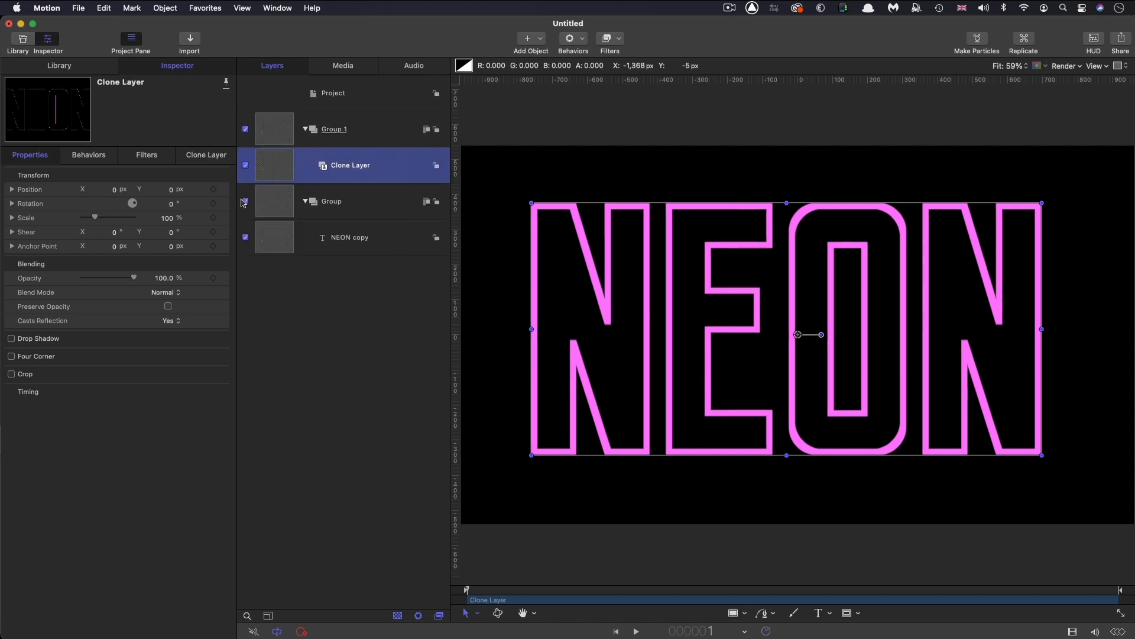
# - Disable the original Group so only the clone layer shows
pyautogui.click(246, 201)
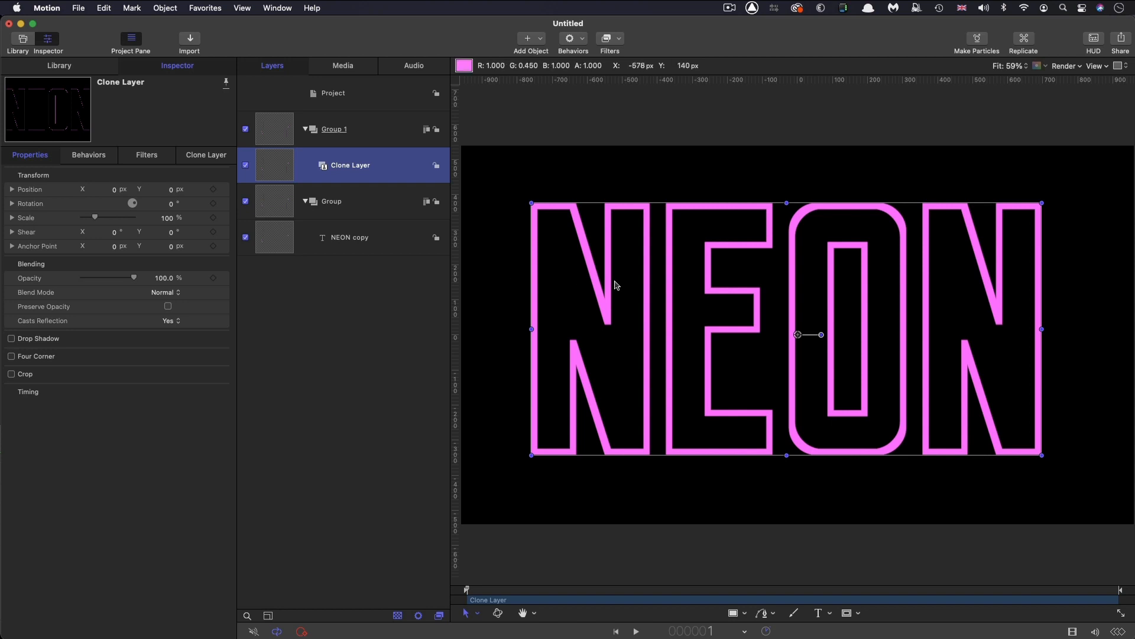
pyautogui.click(281, 243)
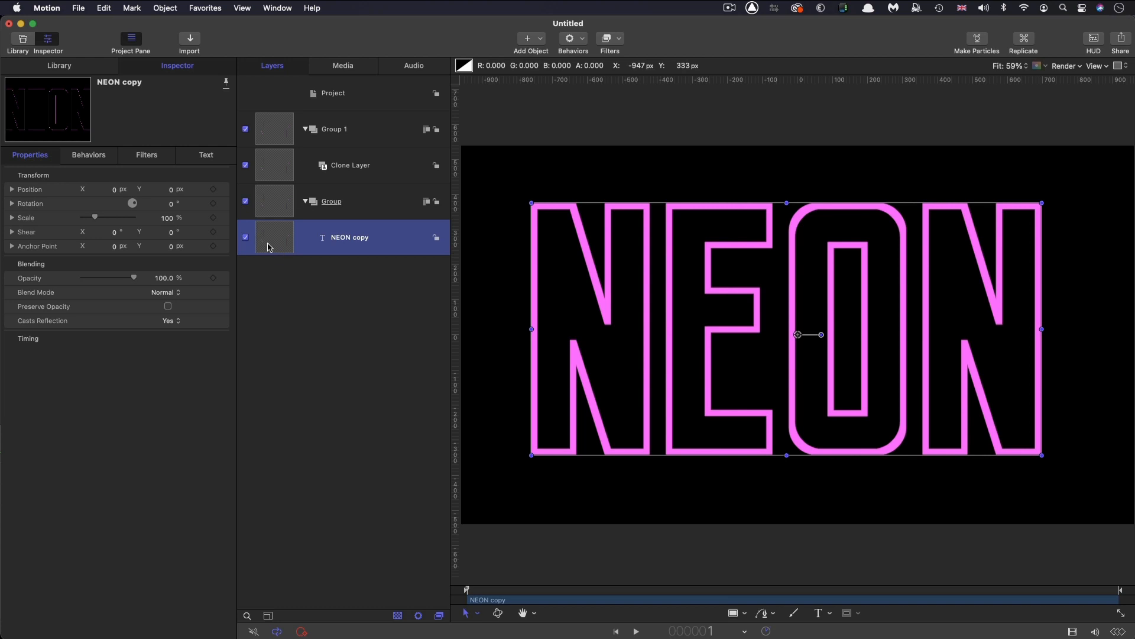
pyautogui.click(245, 202)
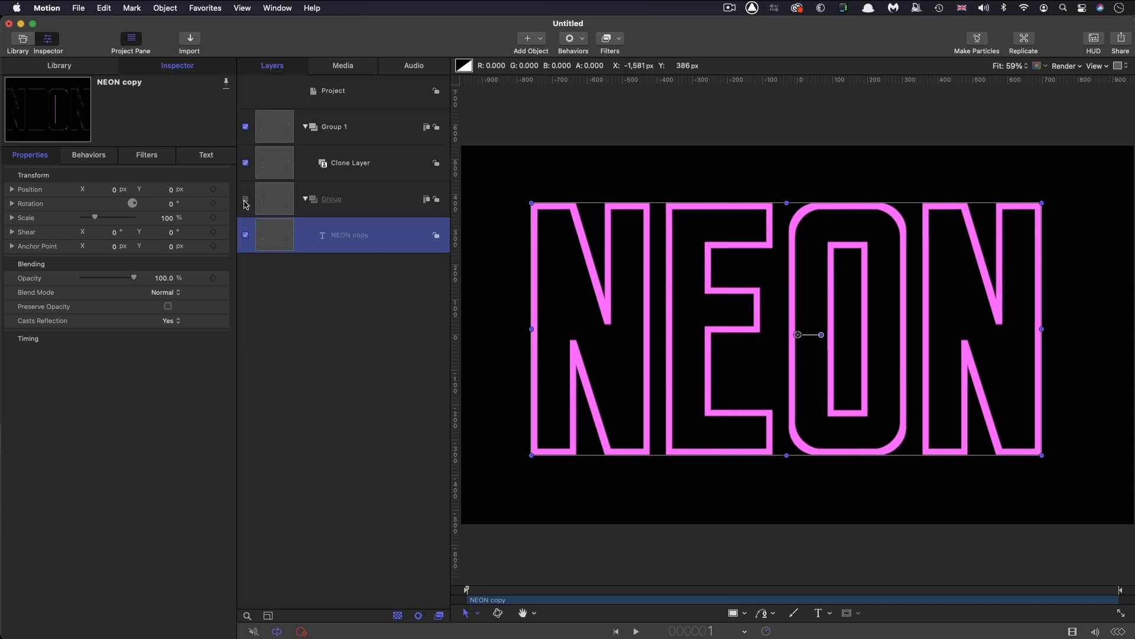
# - Add a Gaussian Blur filter to Group 1, which holds the clone layer
pyautogui.click(281, 137)
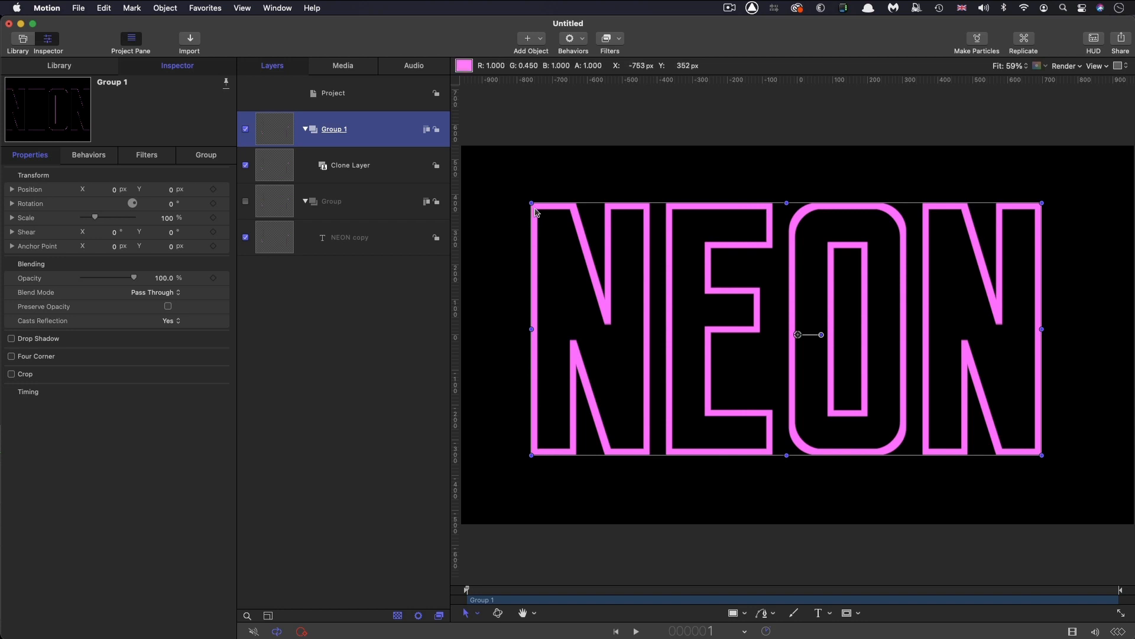
pyautogui.press('super+slash')
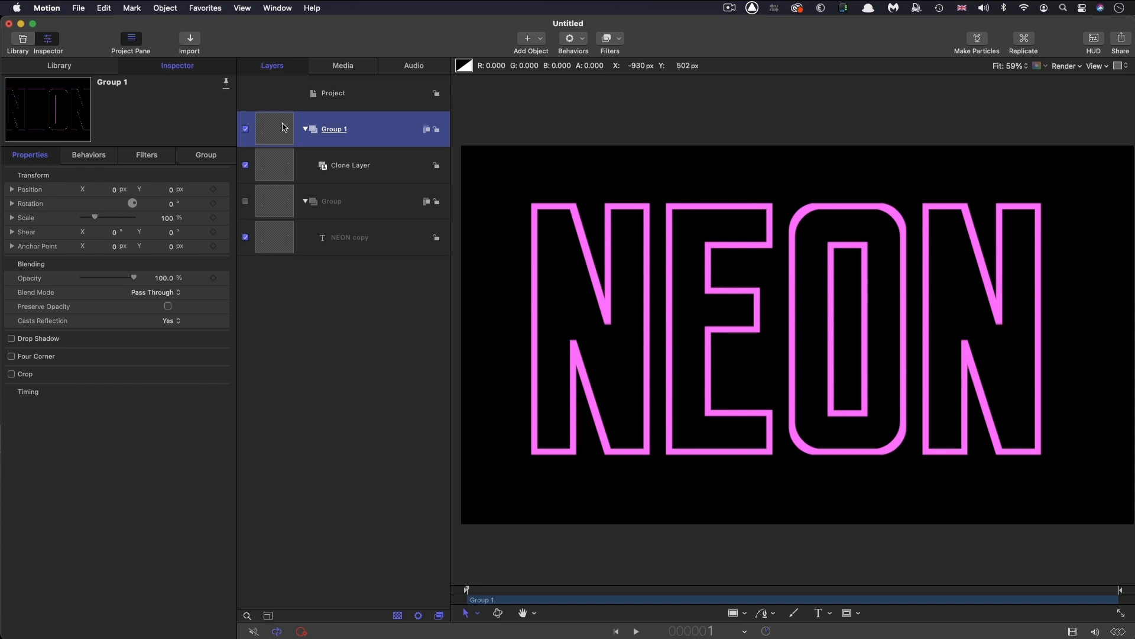
pyautogui.click(618, 38)
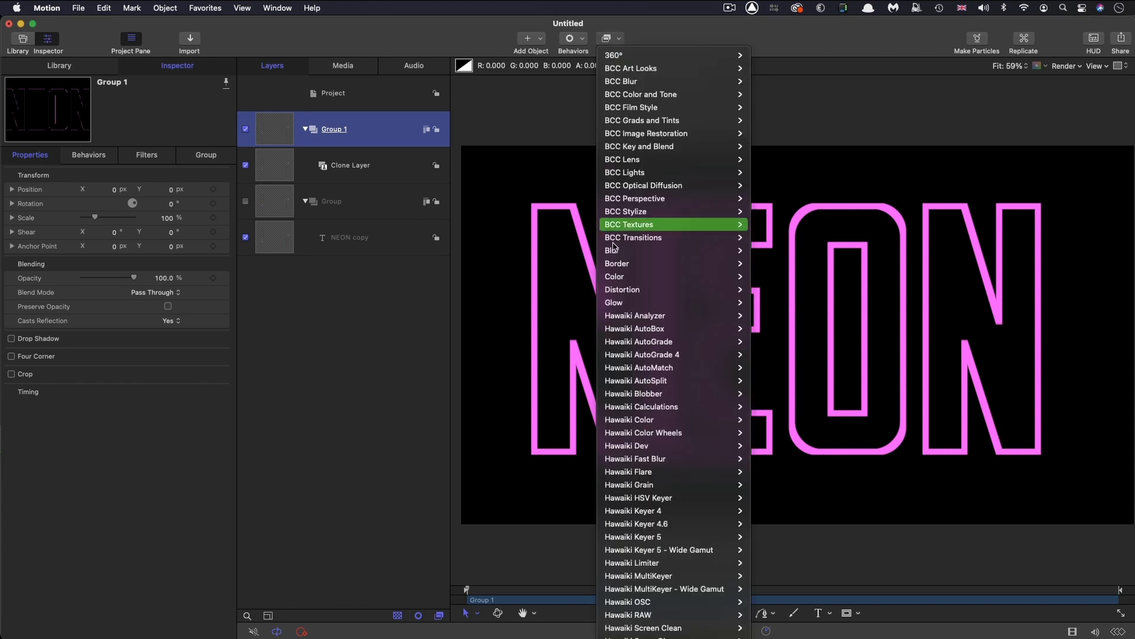
pyautogui.moveTo(618, 250)
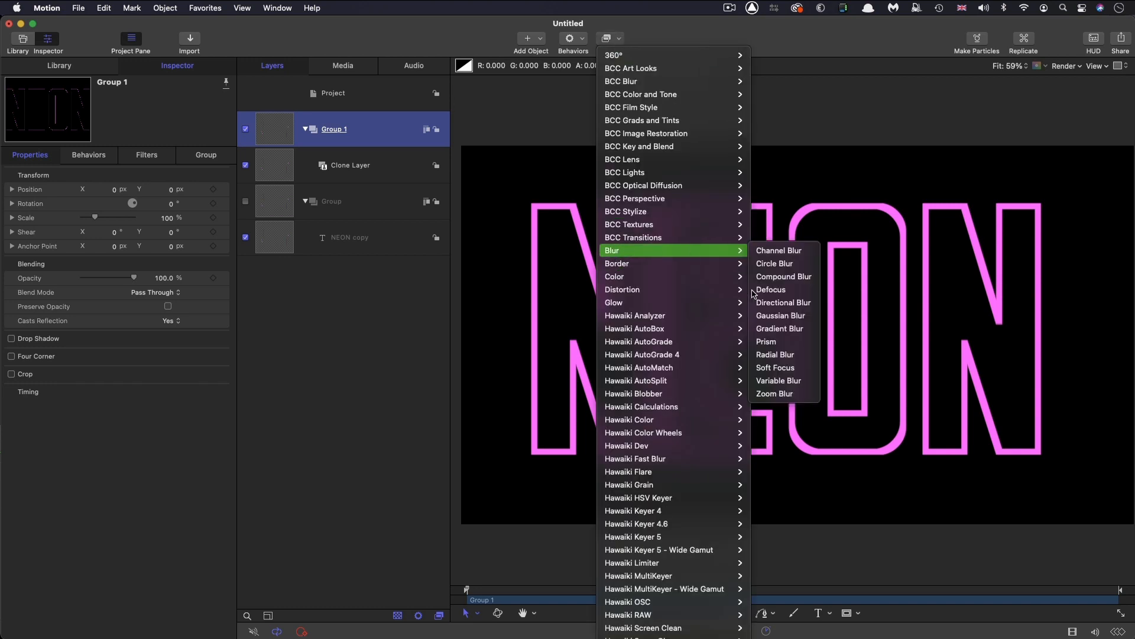
pyautogui.click(780, 320)
# - Add a Levels colour filter to Group 1
pyautogui.click(619, 38)
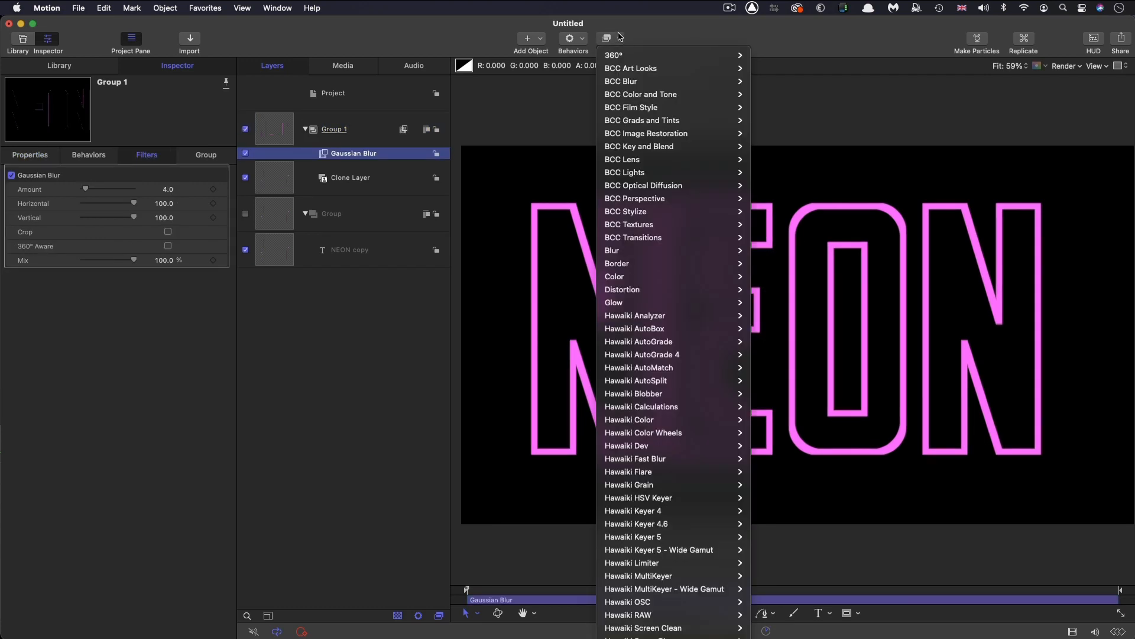
pyautogui.moveTo(619, 277)
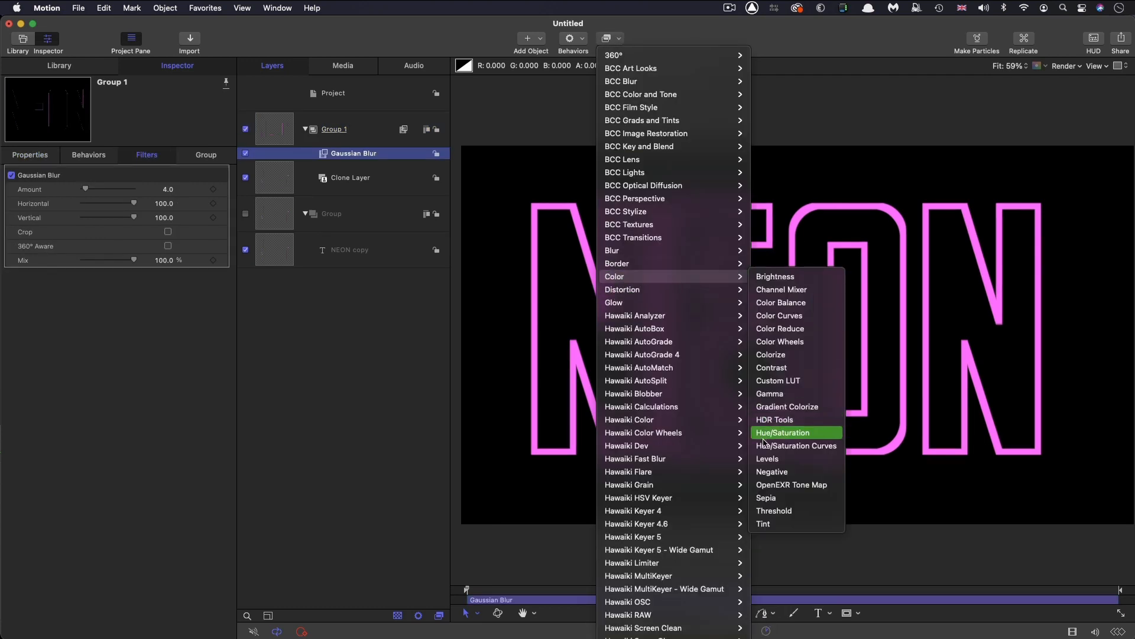
pyautogui.click(771, 461)
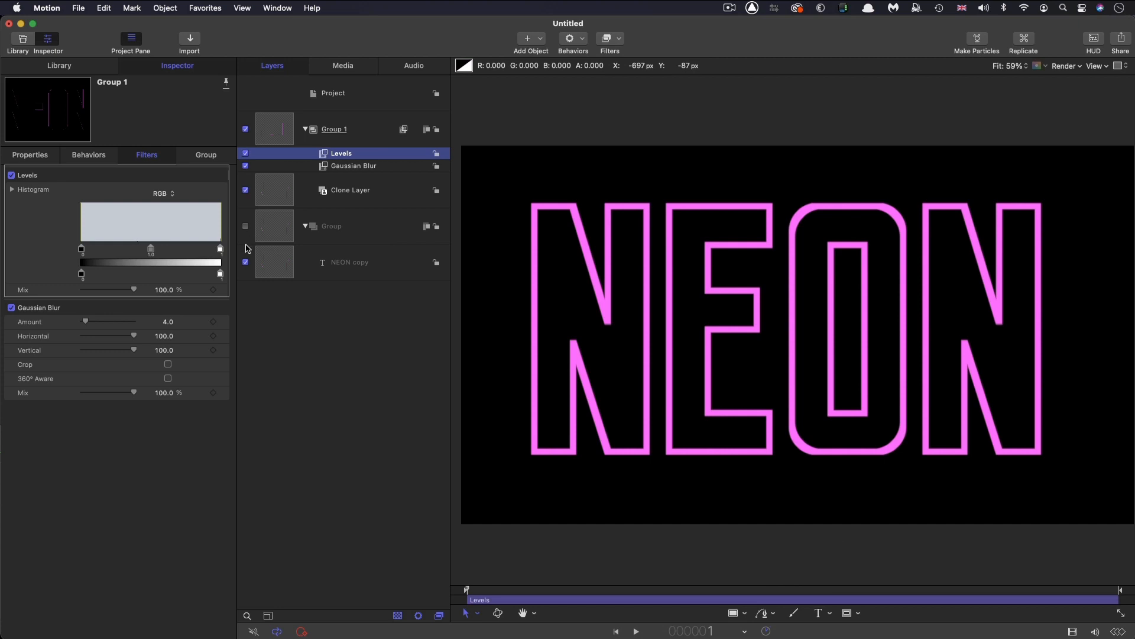
# - Set the Gaussian Blur amount to 64
pyautogui.click(167, 321)
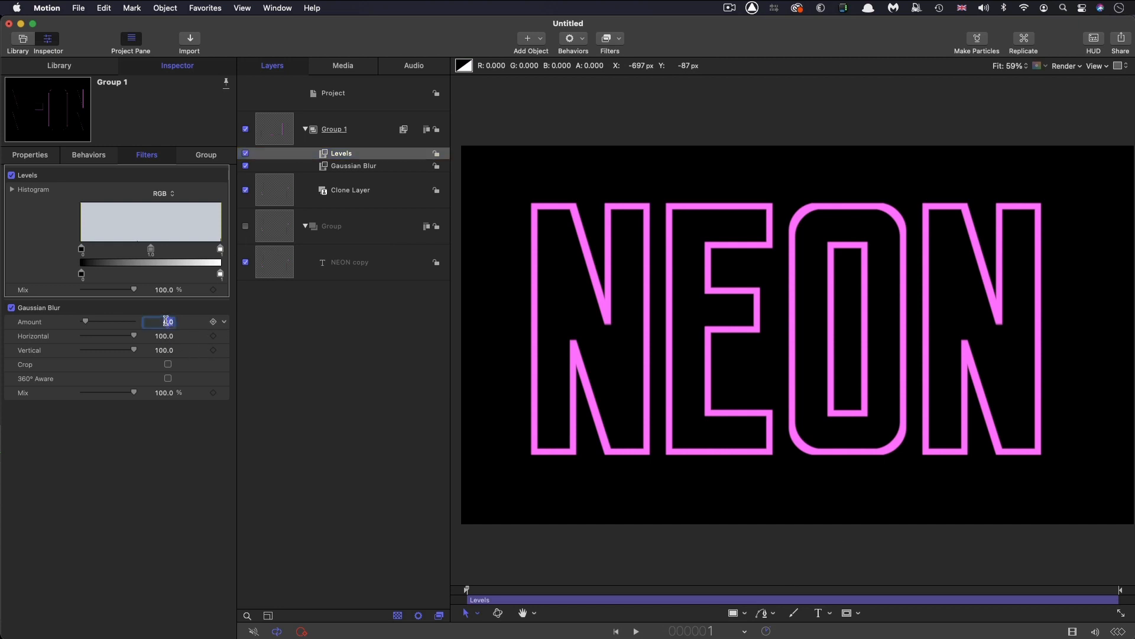
pyautogui.press('Return')
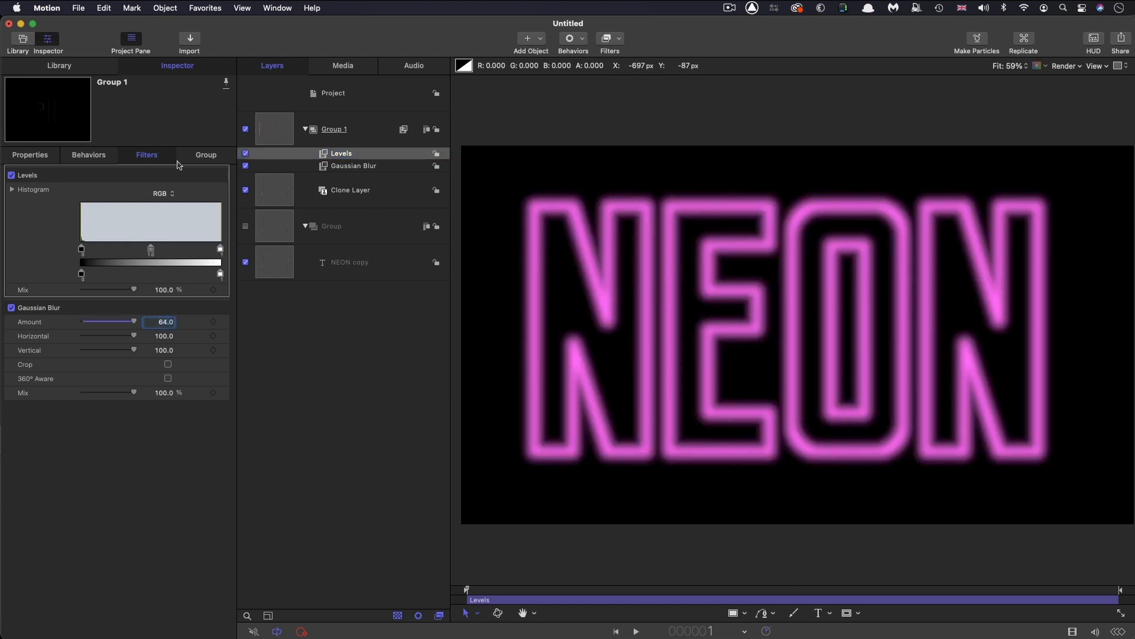
# - Switch Levels to the Alpha channel and pull the black and white input points closer together to sharpen the tubes
pyautogui.click(160, 194)
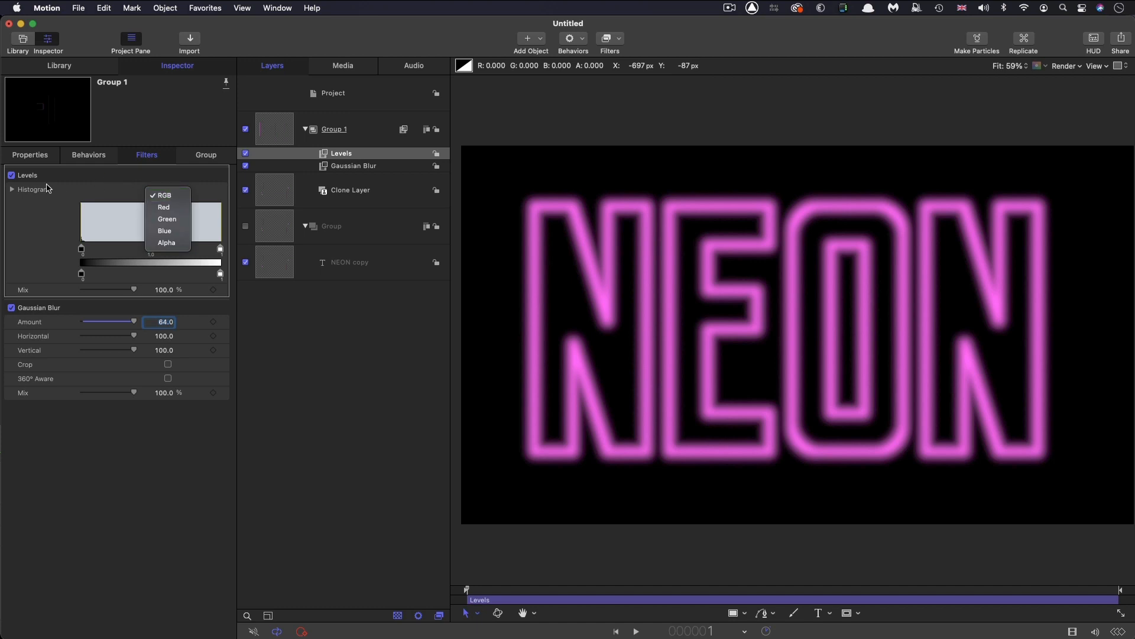
pyautogui.click(167, 246)
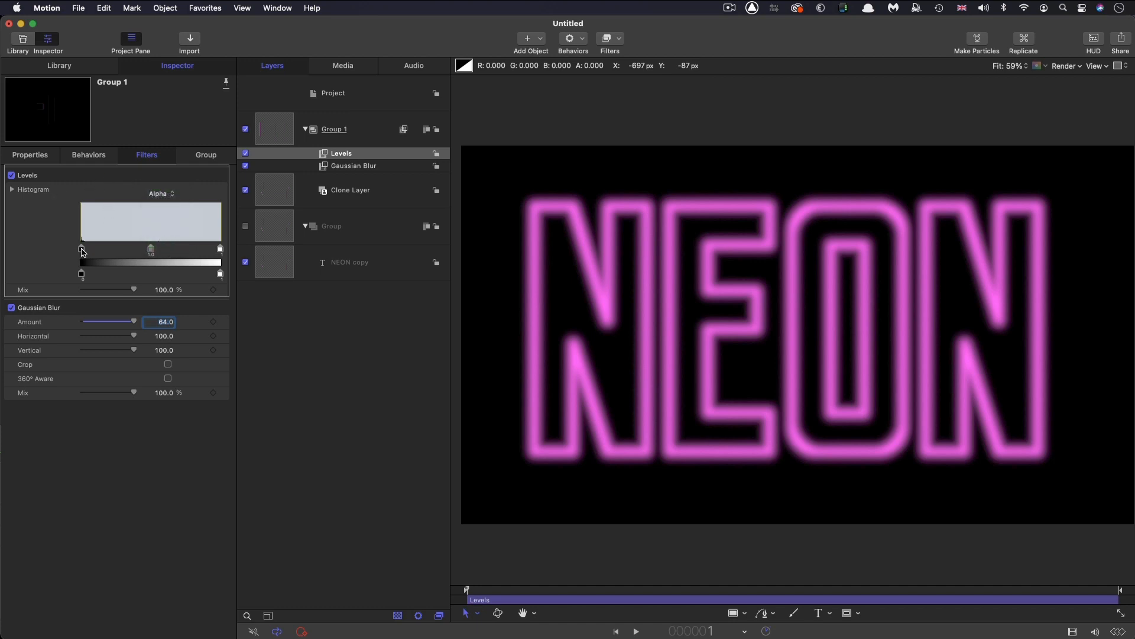
pyautogui.moveTo(83, 252); pyautogui.dragTo(119, 252)
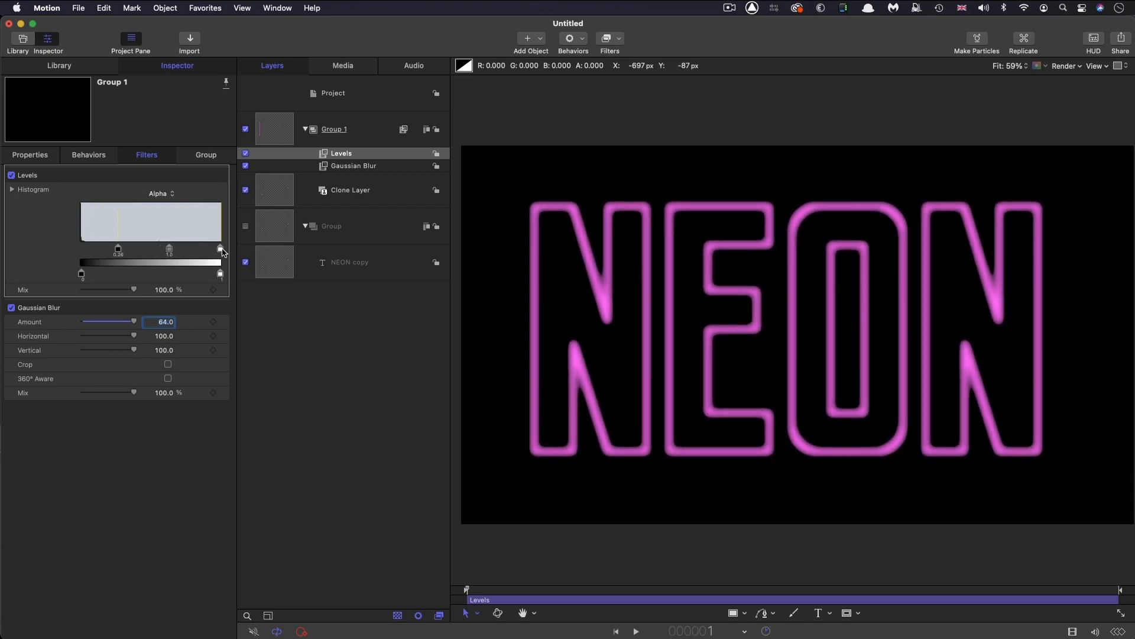
pyautogui.moveTo(223, 251); pyautogui.dragTo(153, 255)
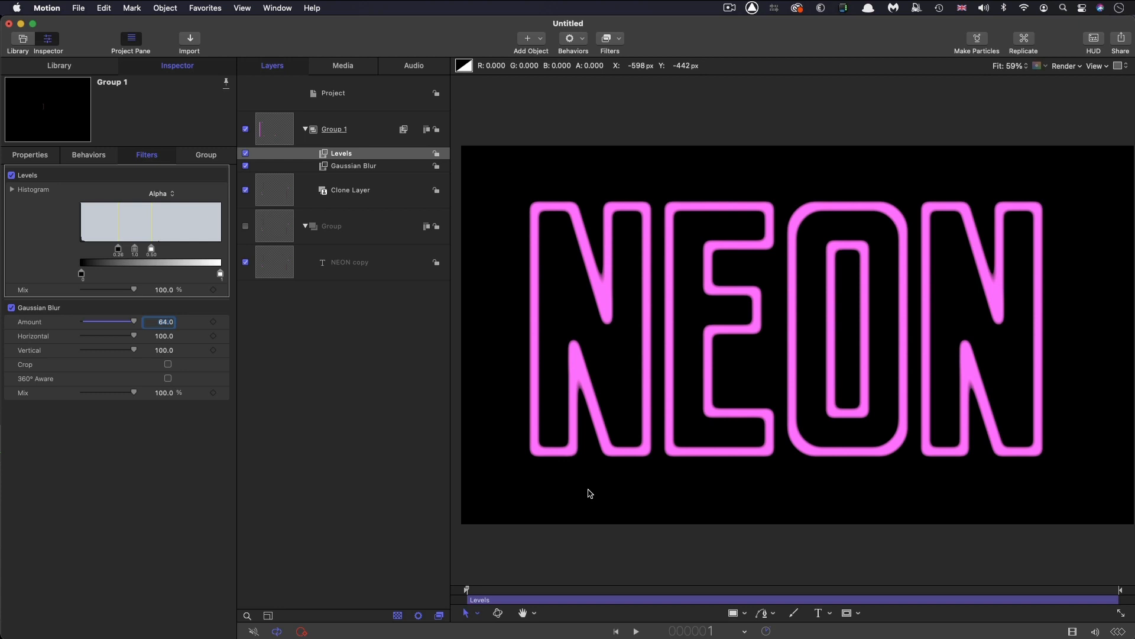
# - Draw a small rectangle mask on the original Group across the bottom of the first N
pyautogui.click(269, 226)
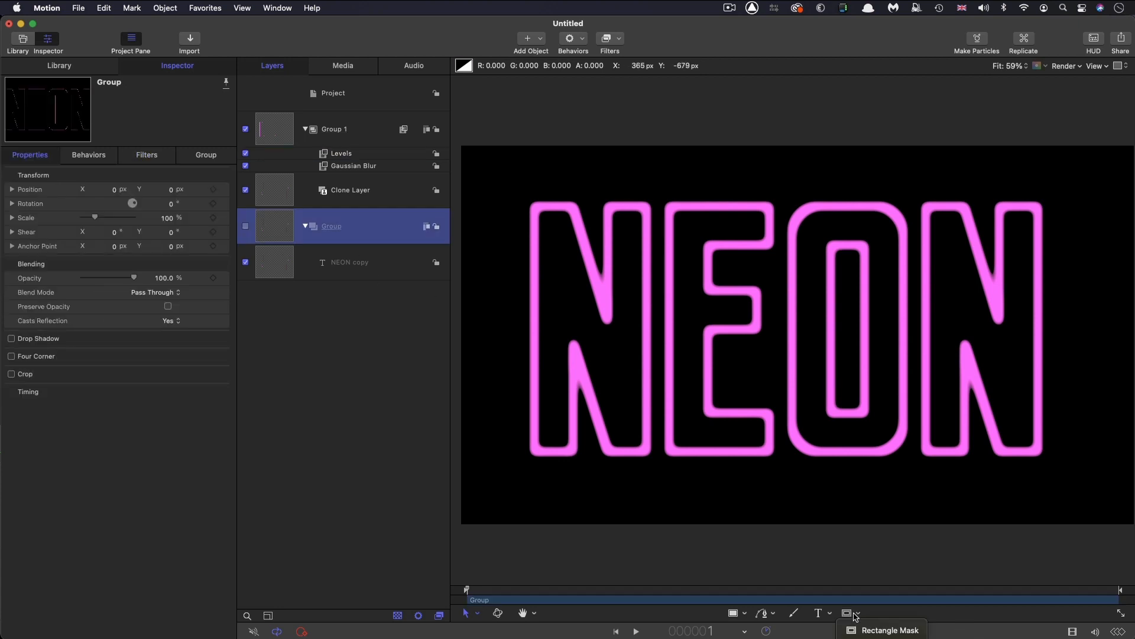
pyautogui.click(882, 629)
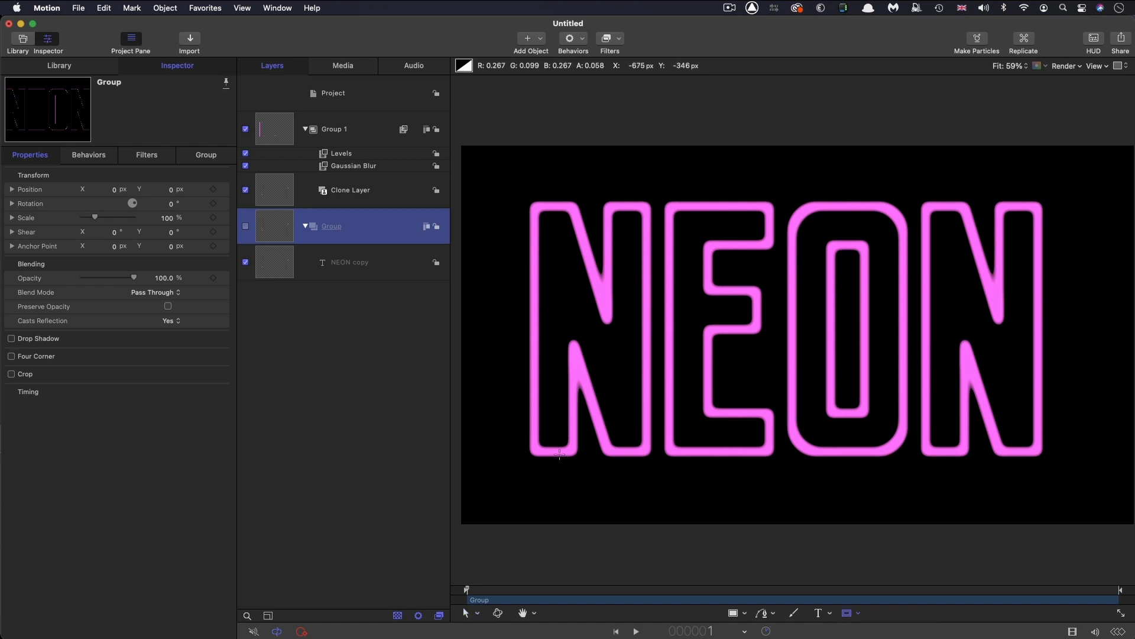
pyautogui.moveTo(552, 431)
pyautogui.mouseDown()
pyautogui.moveTo(560, 482)
pyautogui.moveTo(560, 469)
pyautogui.mouseUp()
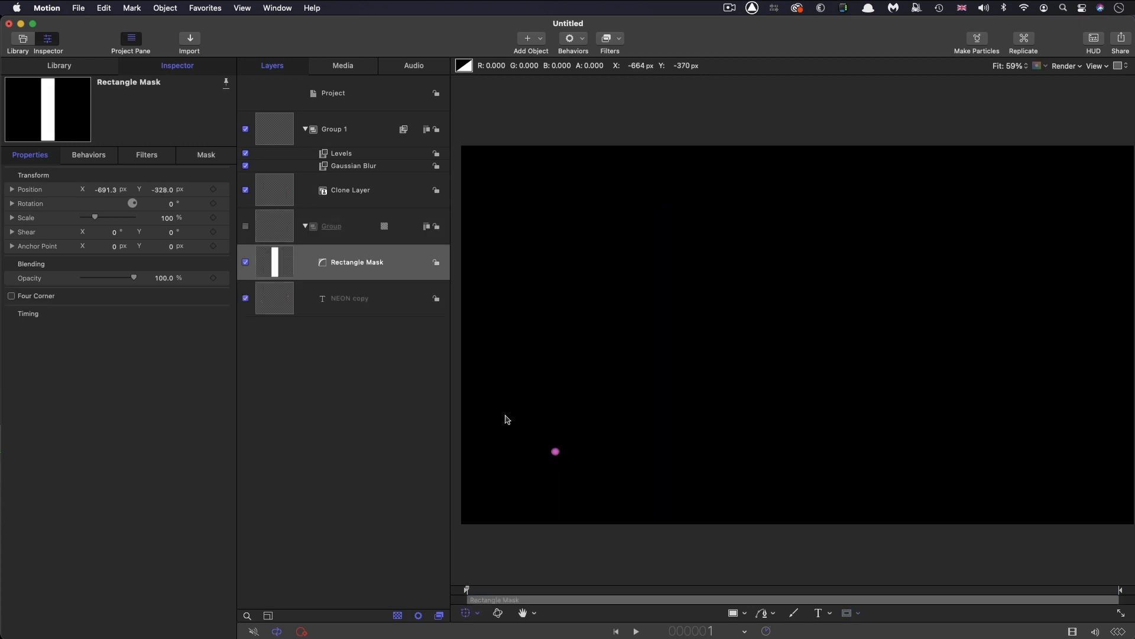
# - Set the rectangle mask's blend mode to Subtract
pyautogui.click(208, 155)
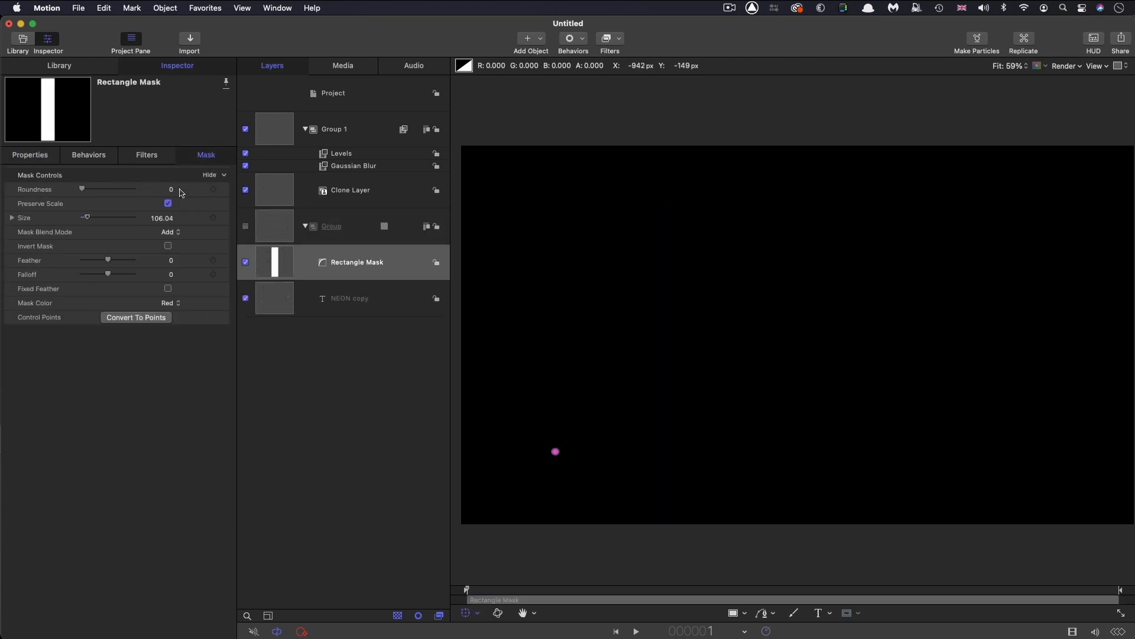
pyautogui.click(170, 233)
pyautogui.click(179, 247)
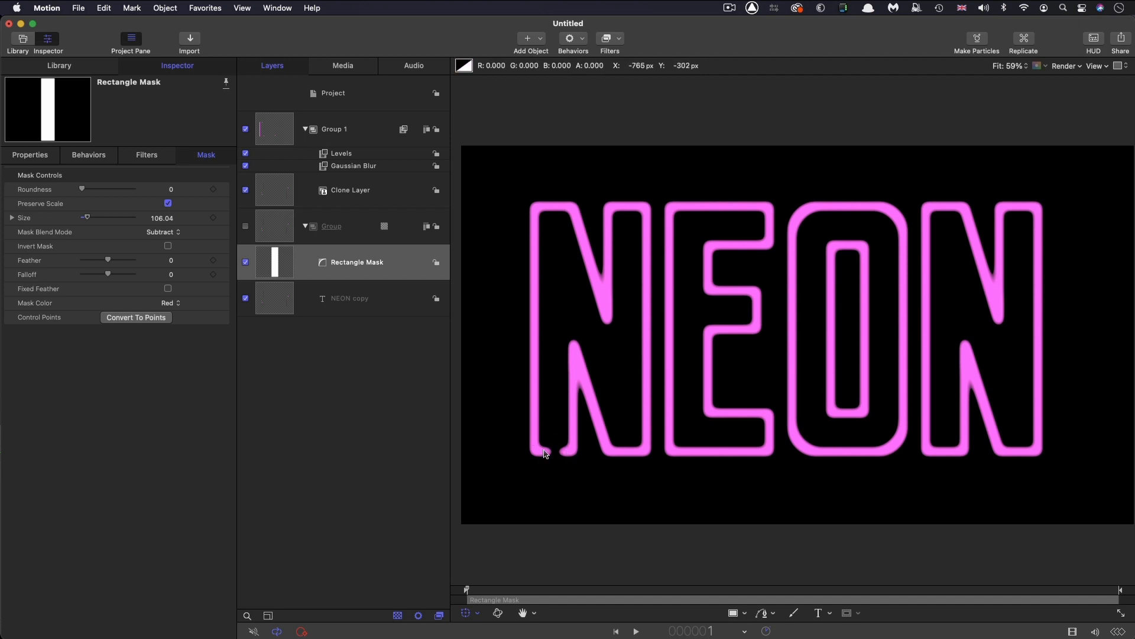
# - Duplicate the rectangle mask and move the copy to the bottom of the E
pyautogui.click(276, 268)
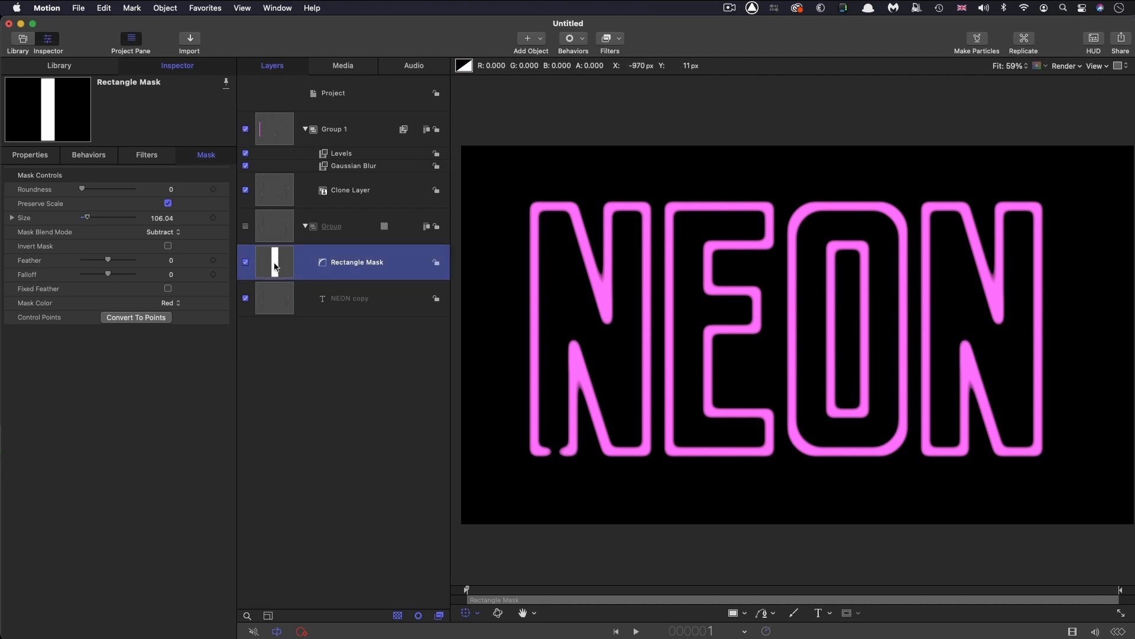
pyautogui.rightClick(273, 262)
pyautogui.click(302, 303)
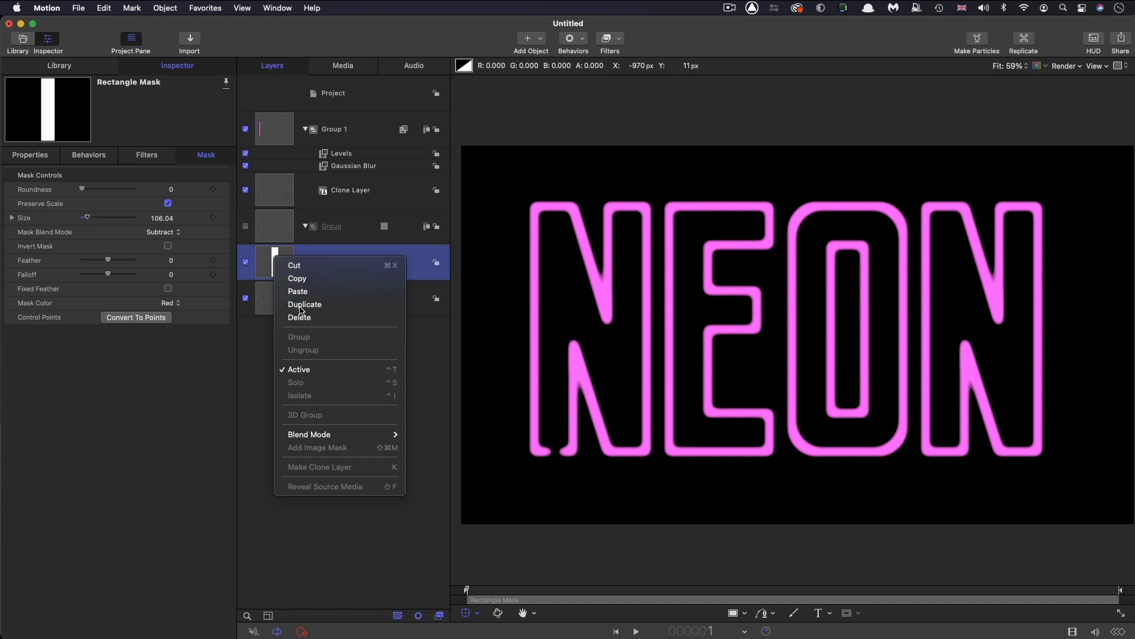
pyautogui.moveTo(556, 452); pyautogui.dragTo(690, 456)
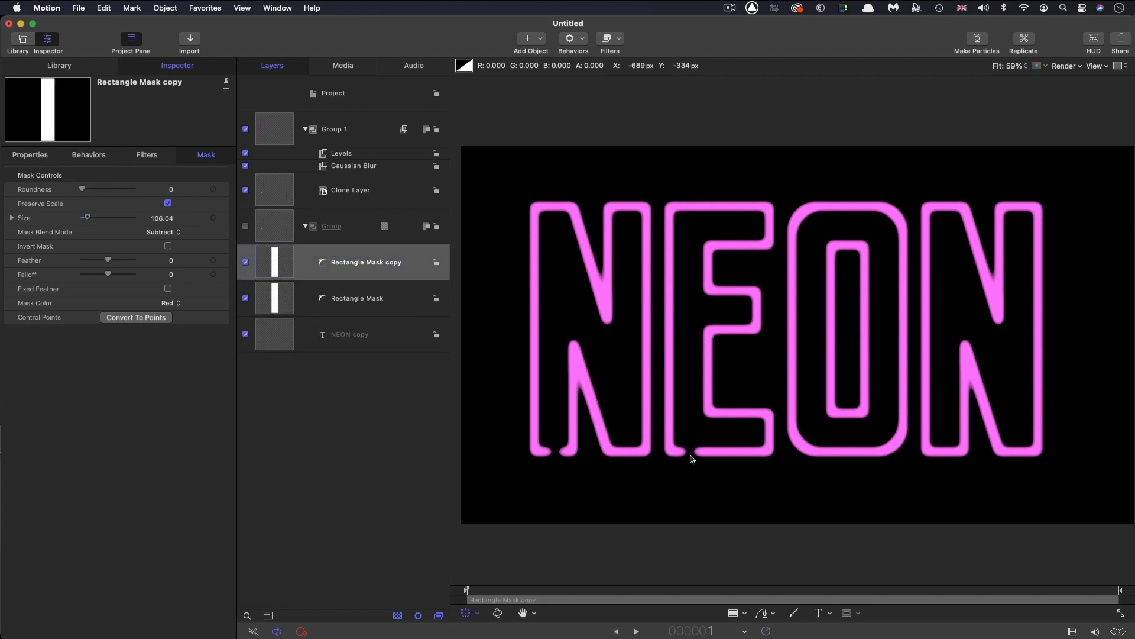
# - Duplicate the mask twice more, placing copies at the bottom of the O and the last N
pyautogui.press('super+d')
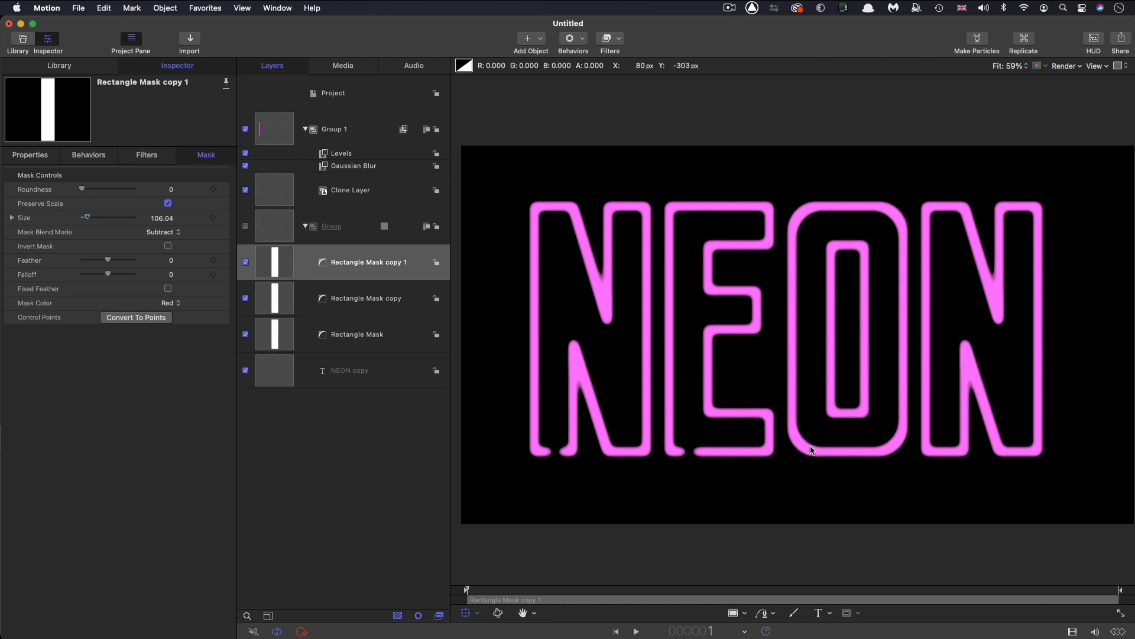
pyautogui.moveTo(693, 455); pyautogui.dragTo(853, 456)
pyautogui.press('super+d')
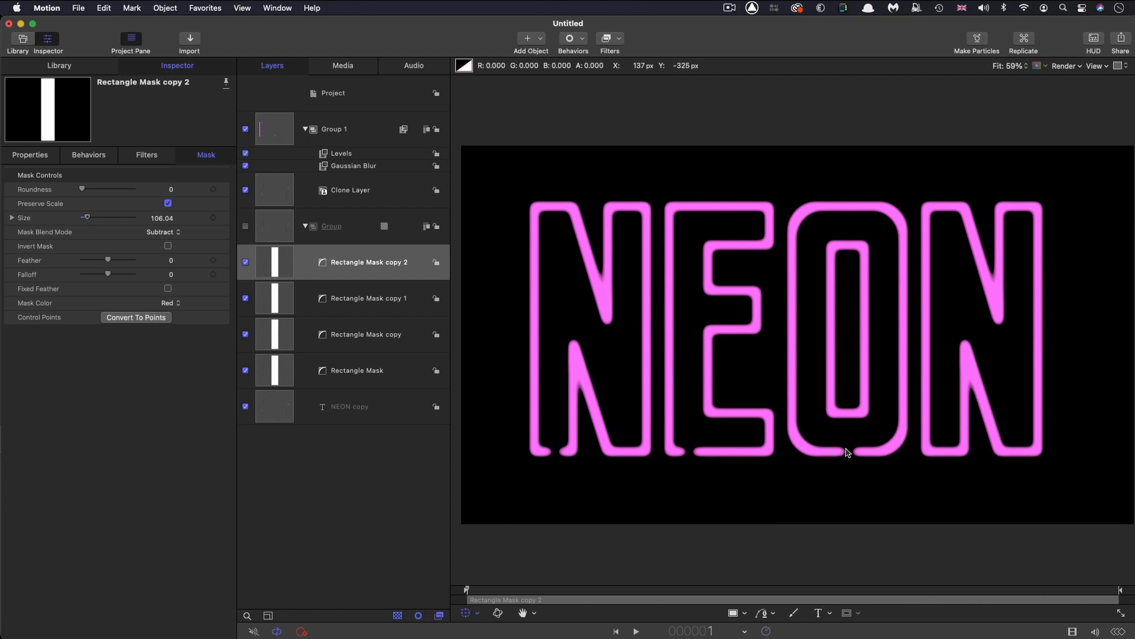
pyautogui.moveTo(850, 455); pyautogui.dragTo(945, 462)
# - Duplicate the mask again and move it to the bottom of the O's inner opening
pyautogui.press('super+d')
pyautogui.moveTo(948, 453); pyautogui.dragTo(851, 417)
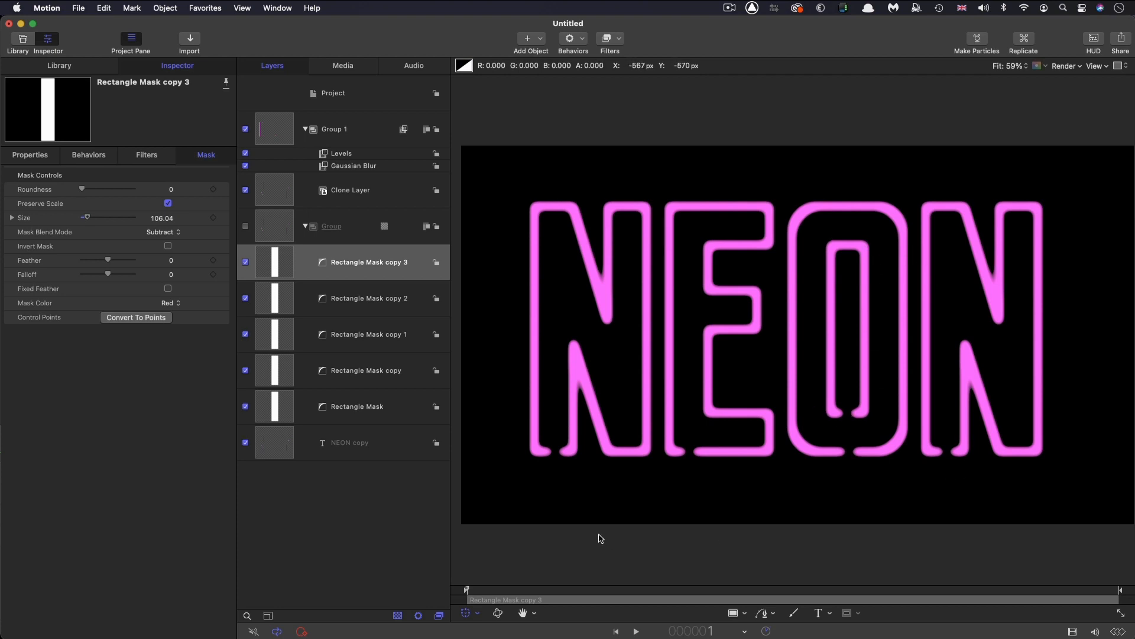
# - Add a Neon glow filter to Group 1
pyautogui.click(283, 121)
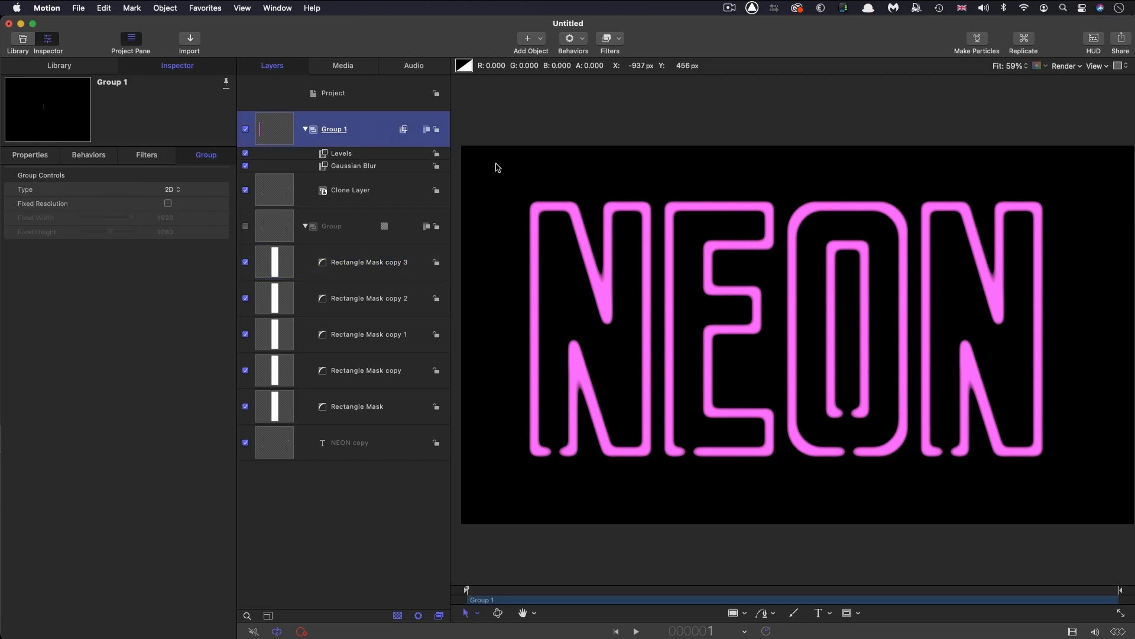
pyautogui.click(623, 39)
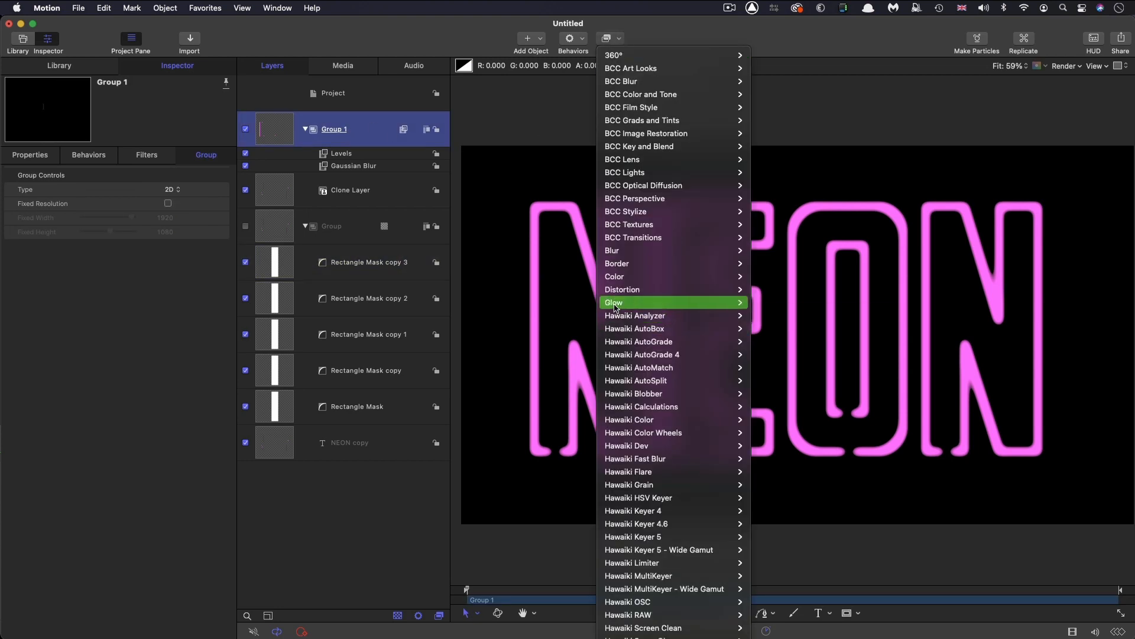
pyautogui.moveTo(615, 306)
pyautogui.click(772, 401)
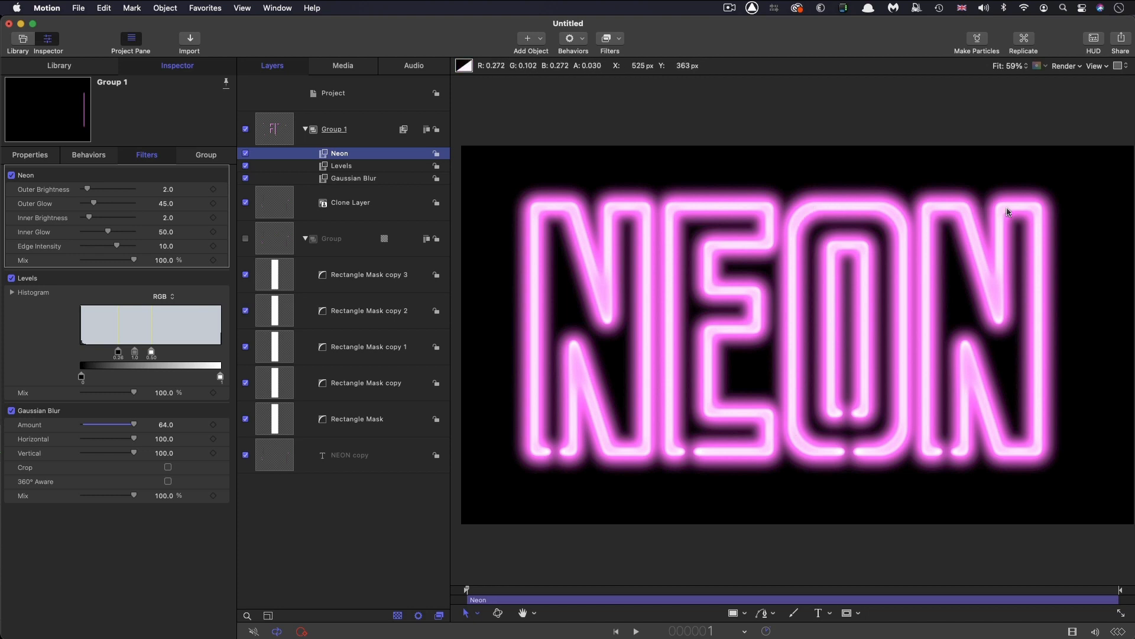
# - Set the Neon filter's Mix to 50%
pyautogui.click(171, 261)
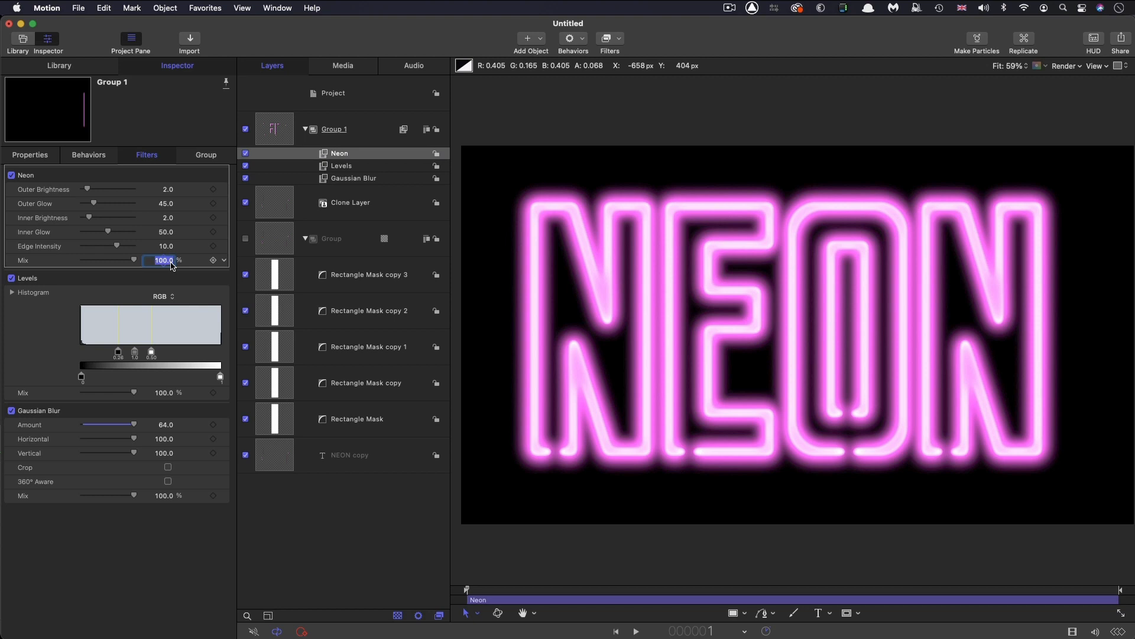
pyautogui.write('50')
pyautogui.press('Return')
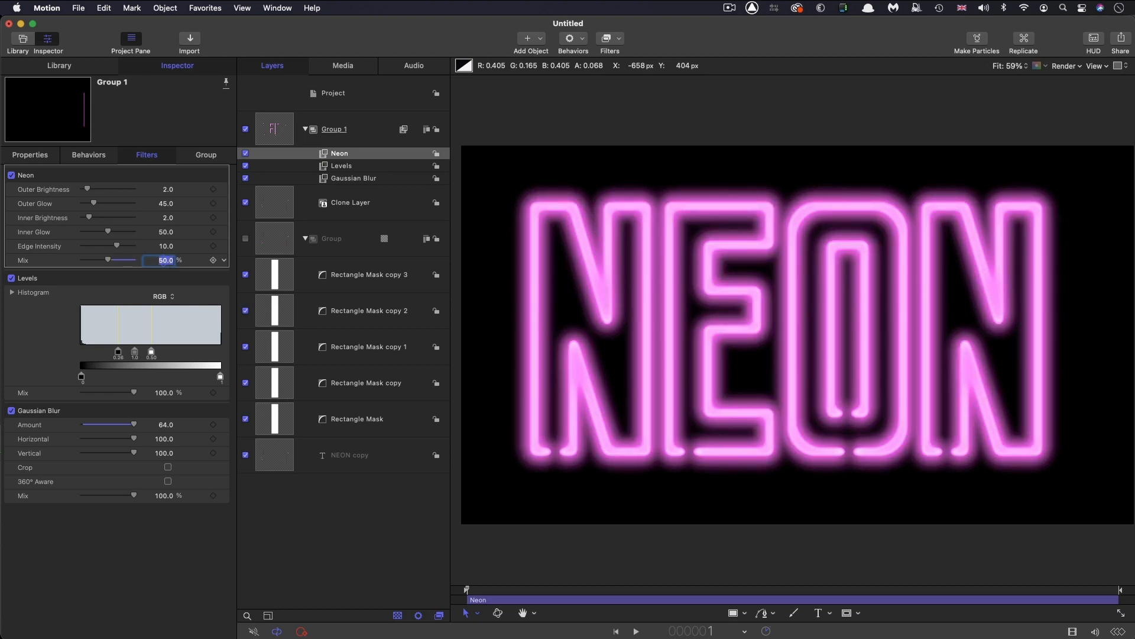
pyautogui.press('Return')
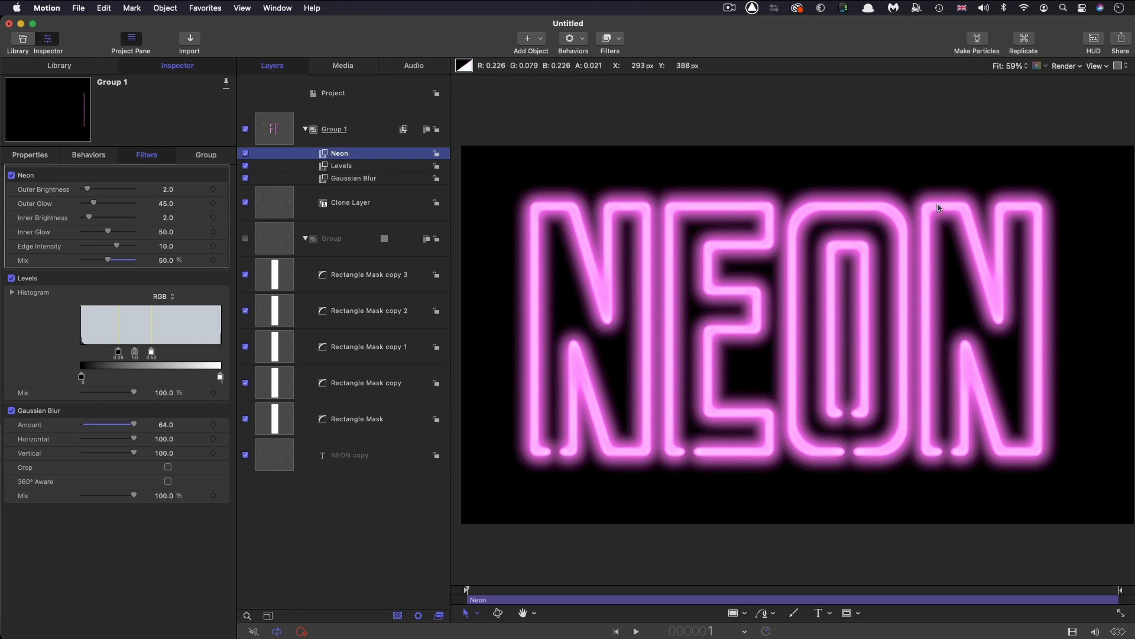
# - Group the NEON copy text layer into a new Group 2
pyautogui.click(271, 455)
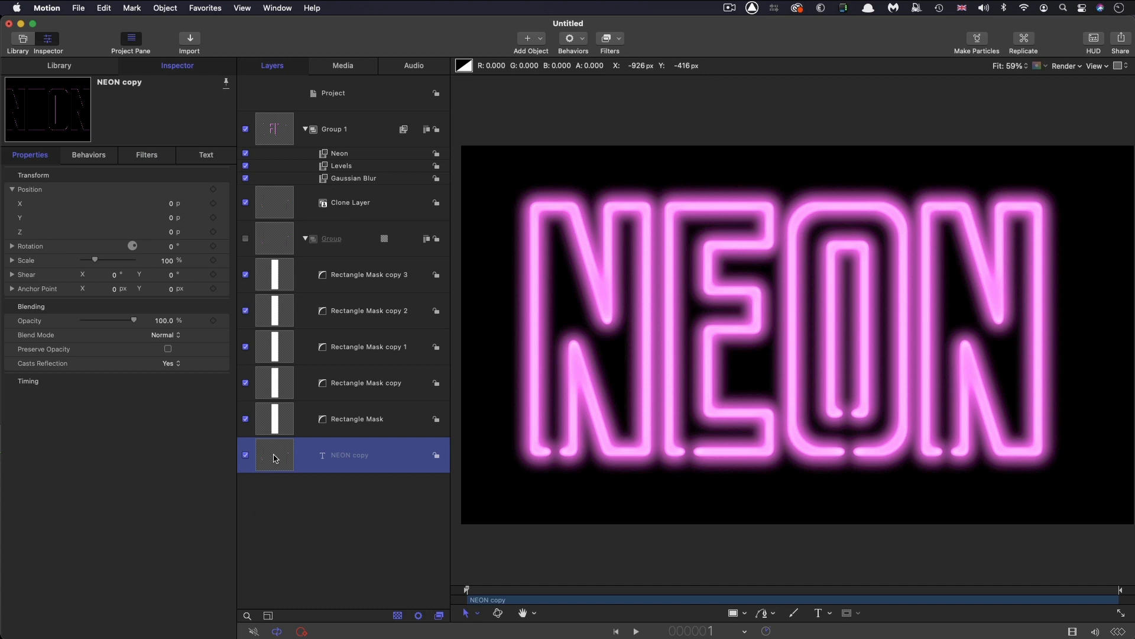
pyautogui.press('super+shift+n')
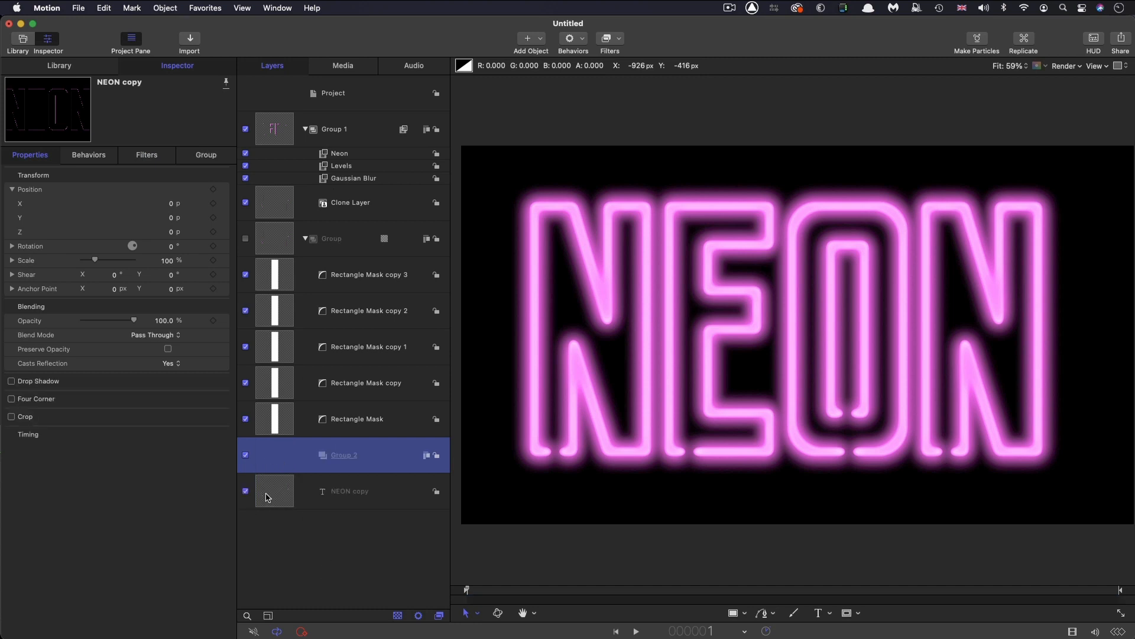
pyautogui.moveTo(268, 497); pyautogui.dragTo(376, 463)
pyautogui.click(275, 458)
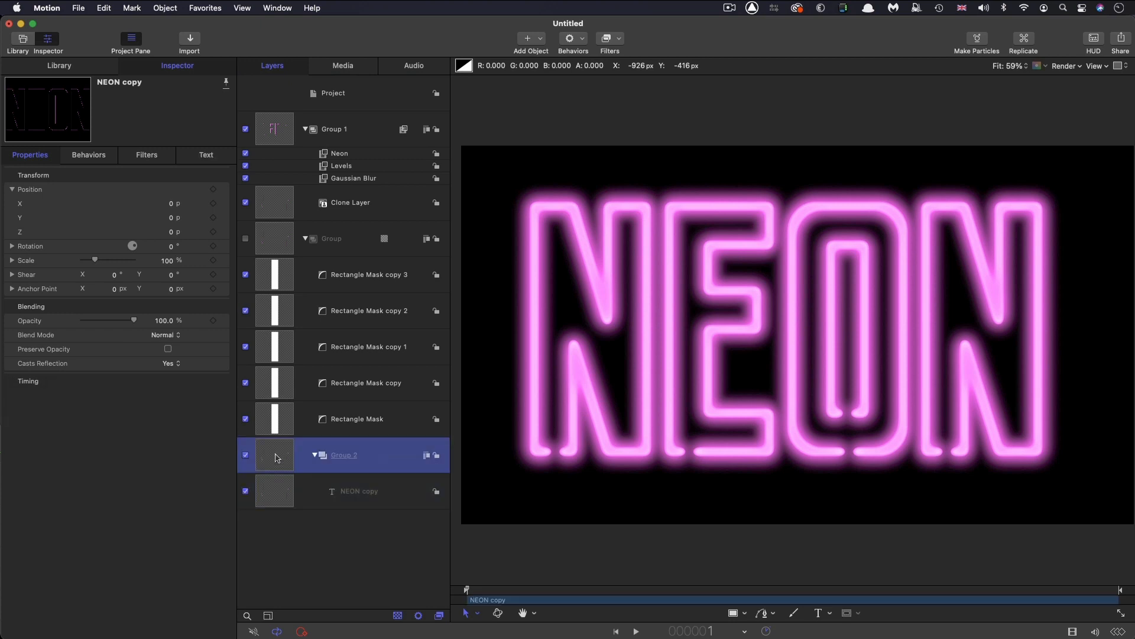
# - Draw a rectangle mask on Group 2 covering the first N of the text
pyautogui.click(847, 614)
pyautogui.click(876, 630)
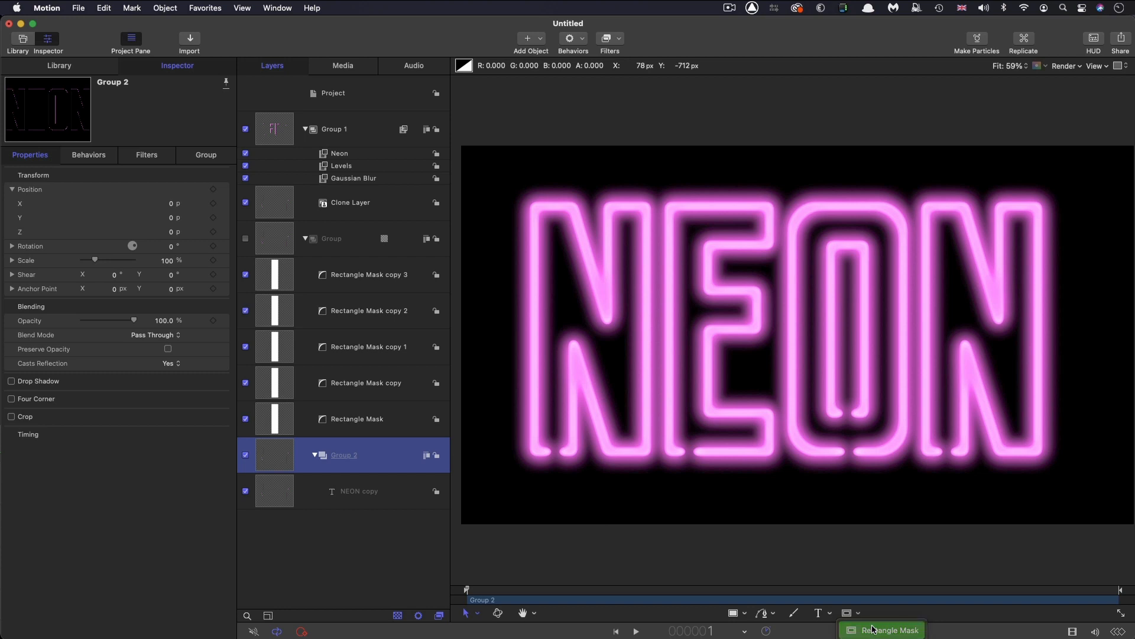
pyautogui.press('super+slash')
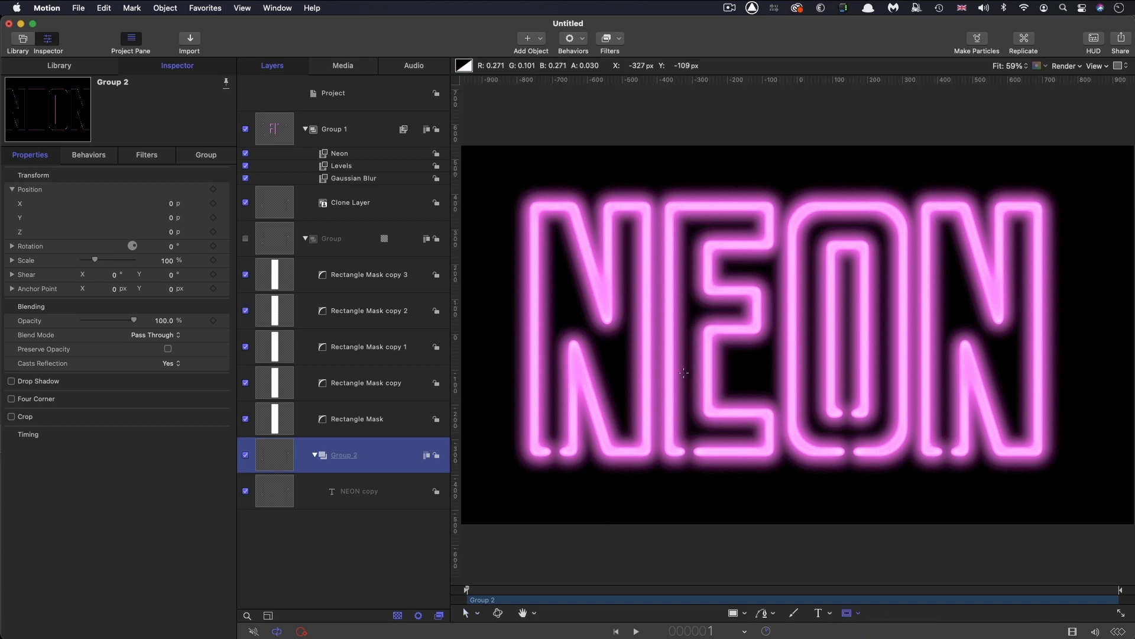
pyautogui.moveTo(509, 185); pyautogui.dragTo(658, 486)
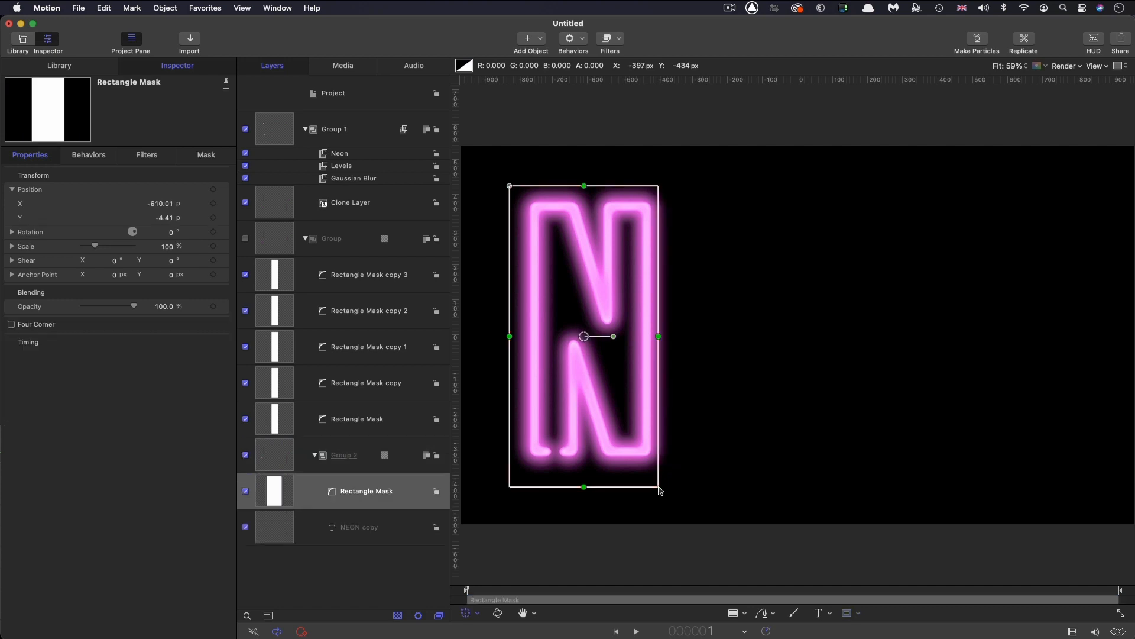
# - Duplicate the rectangle mask and move the copy over the E
pyautogui.click(275, 494)
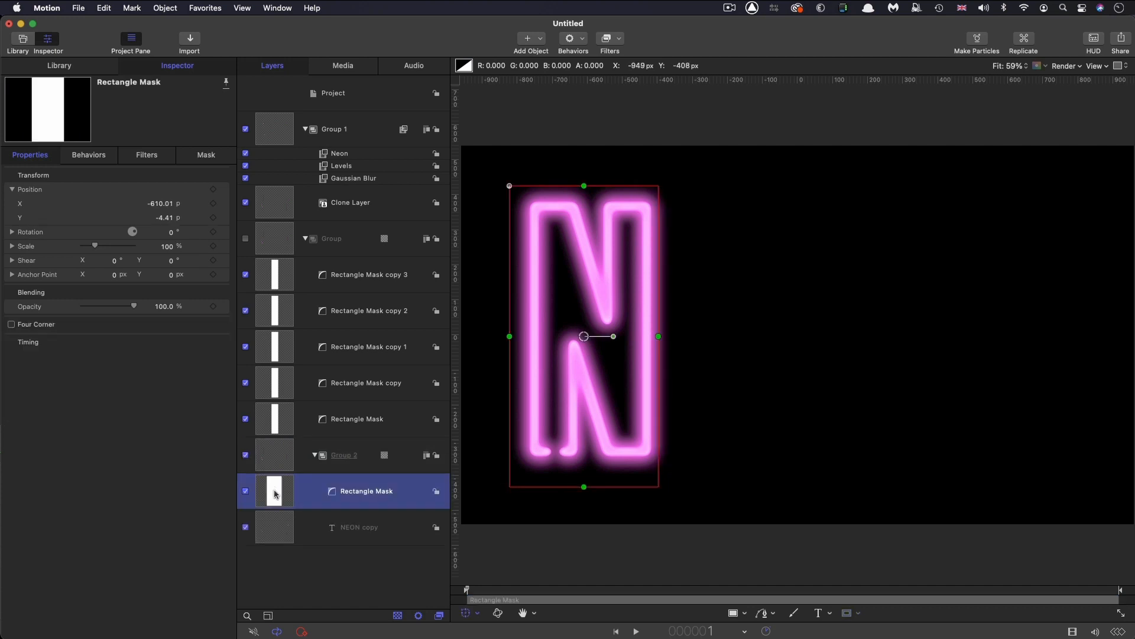
pyautogui.press('super+d')
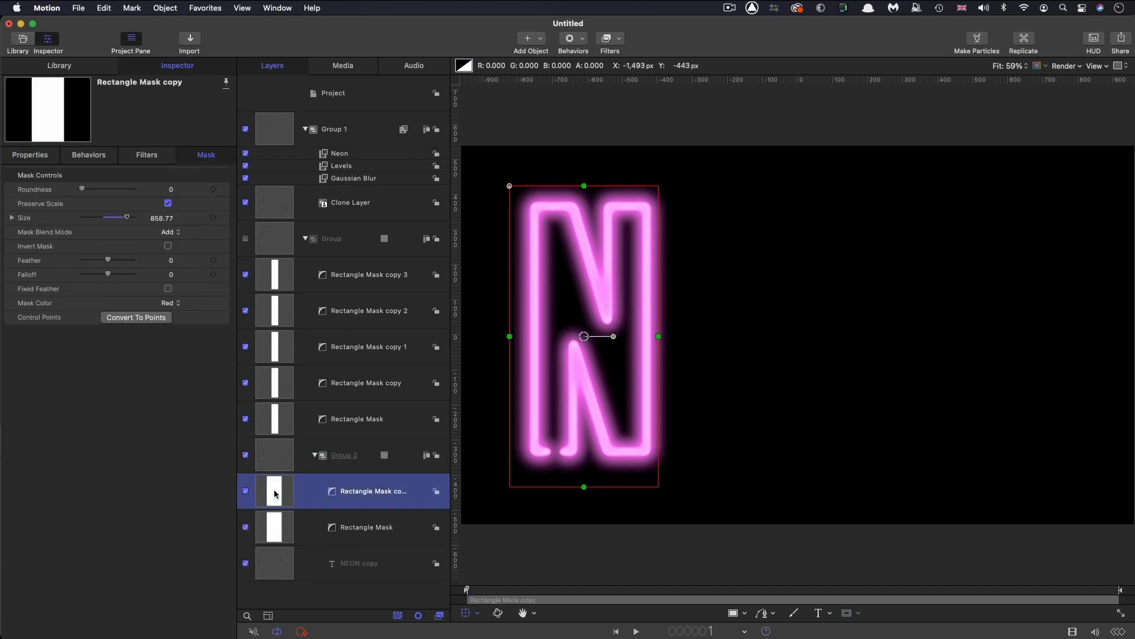
pyautogui.moveTo(596, 341); pyautogui.dragTo(783, 338)
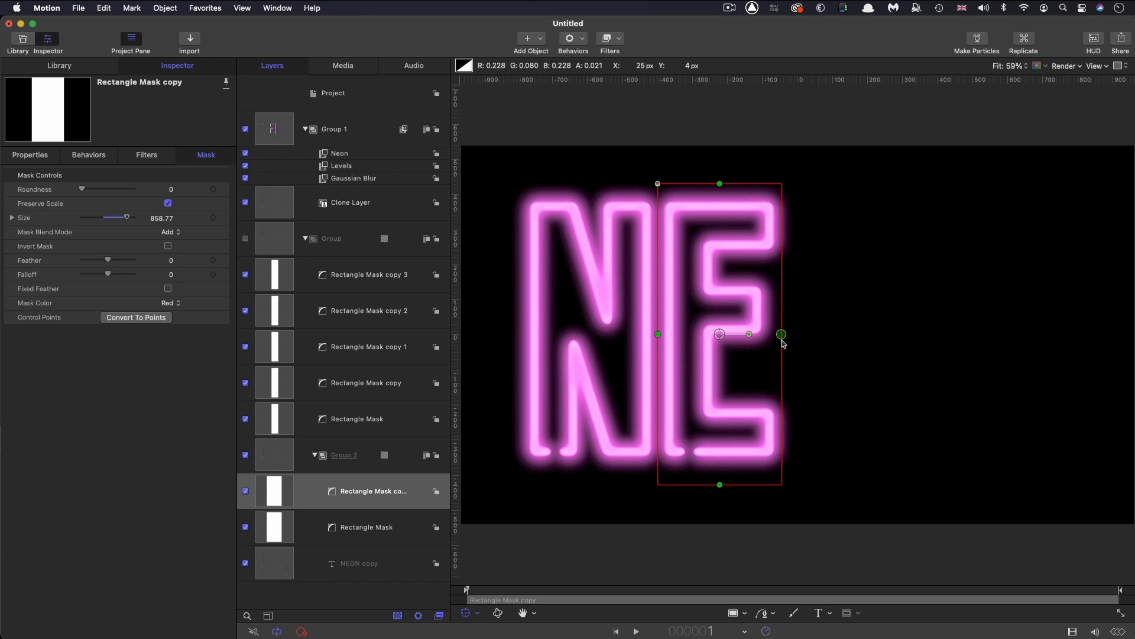
# - Duplicate the mask again and move the copy over the O
pyautogui.press('super+d')
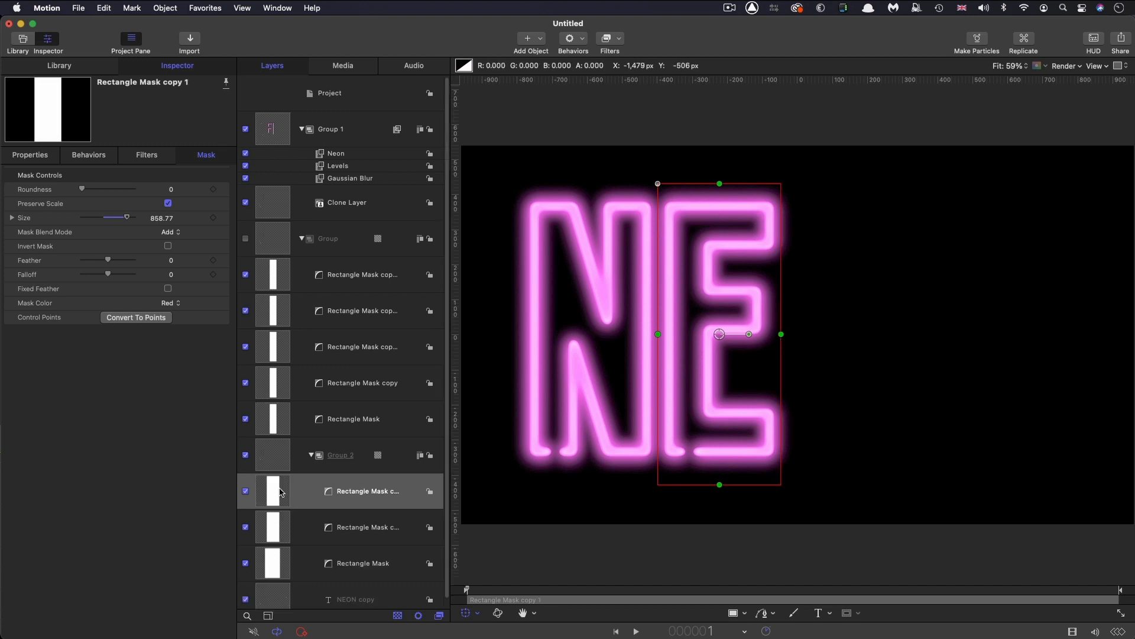
pyautogui.rightClick(276, 490)
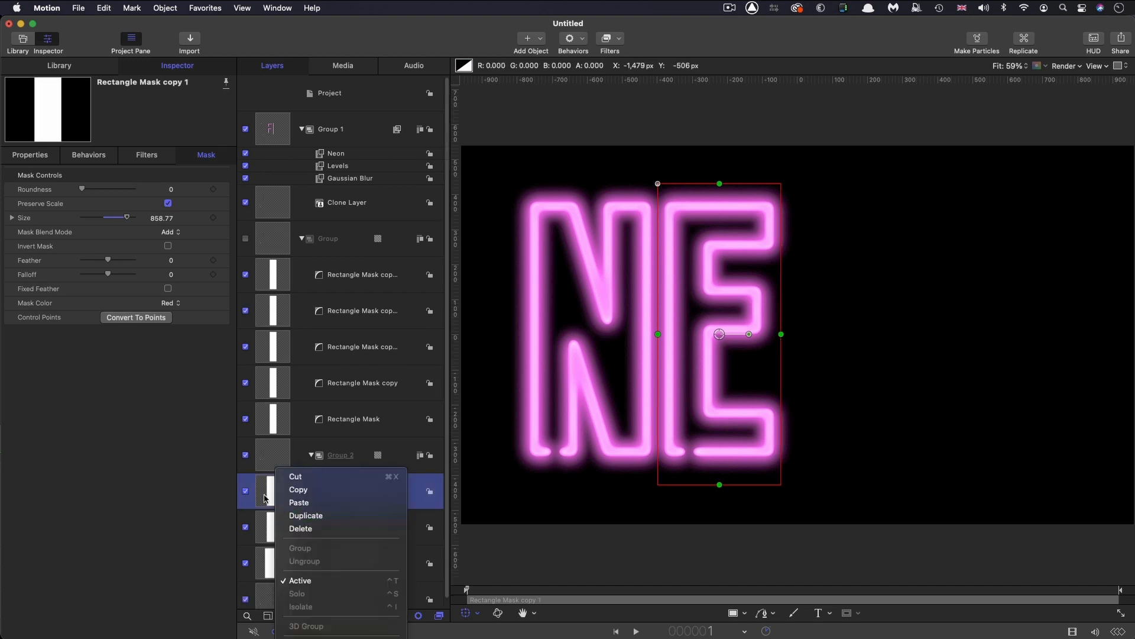
pyautogui.click(268, 491)
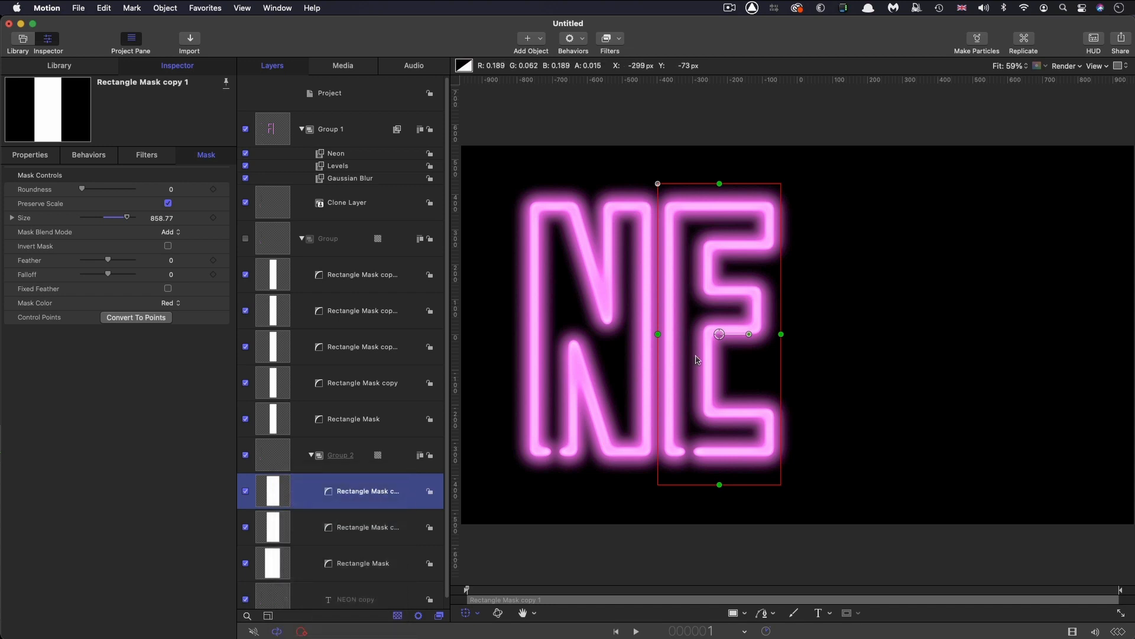
pyautogui.moveTo(720, 334); pyautogui.dragTo(916, 334)
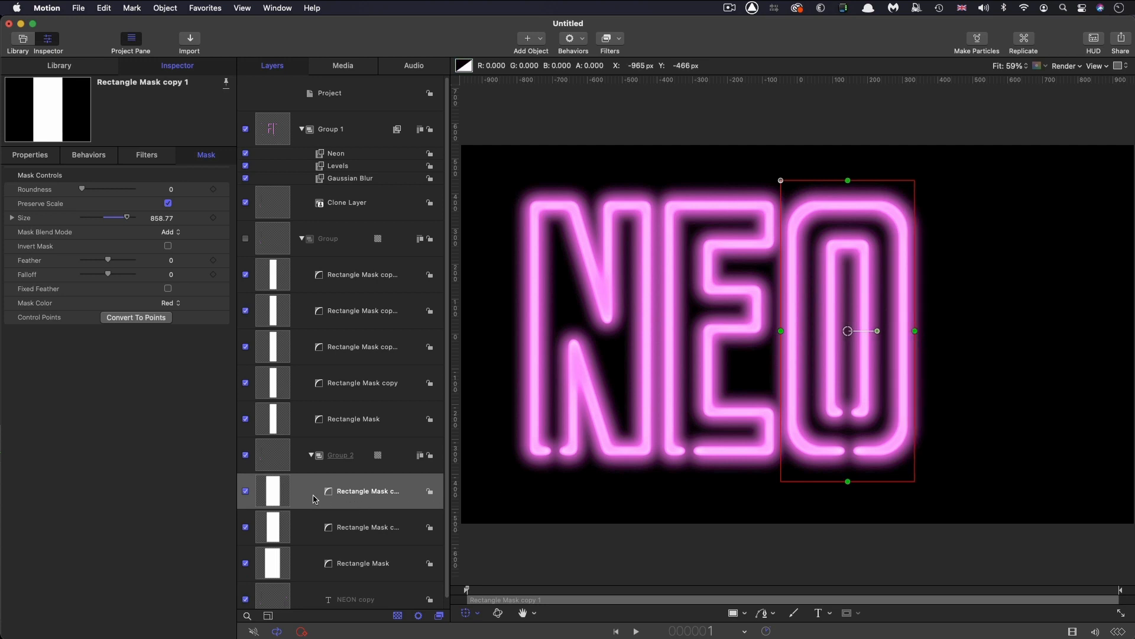
# - Duplicate the mask once more and move the copy over the last N
pyautogui.click(280, 494)
pyautogui.press('super+d')
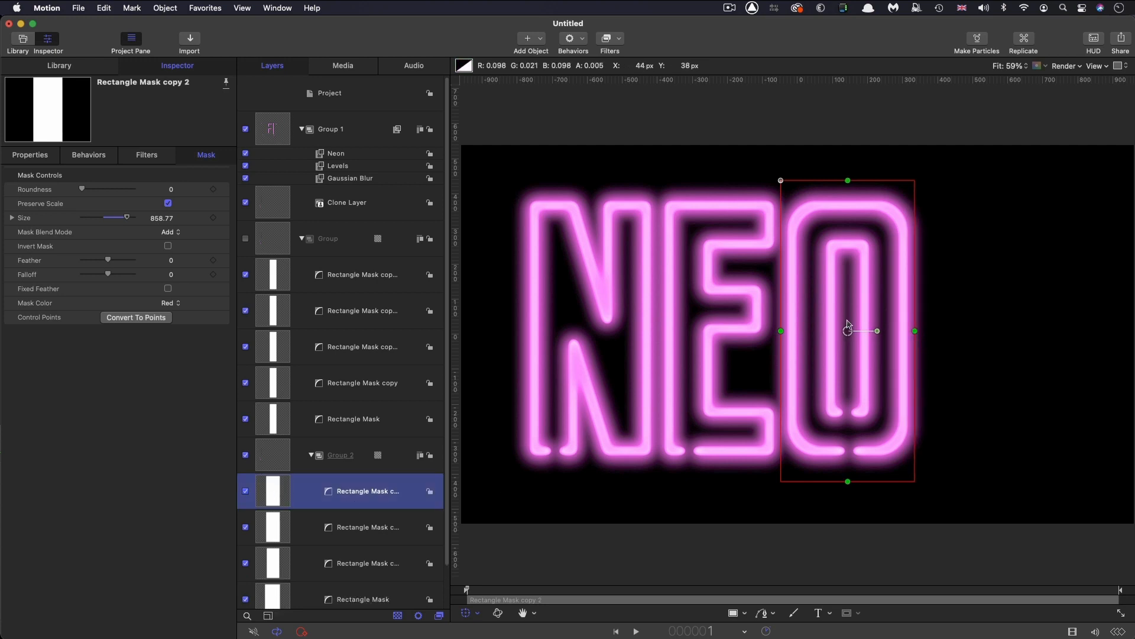
pyautogui.moveTo(852, 332); pyautogui.dragTo(982, 331)
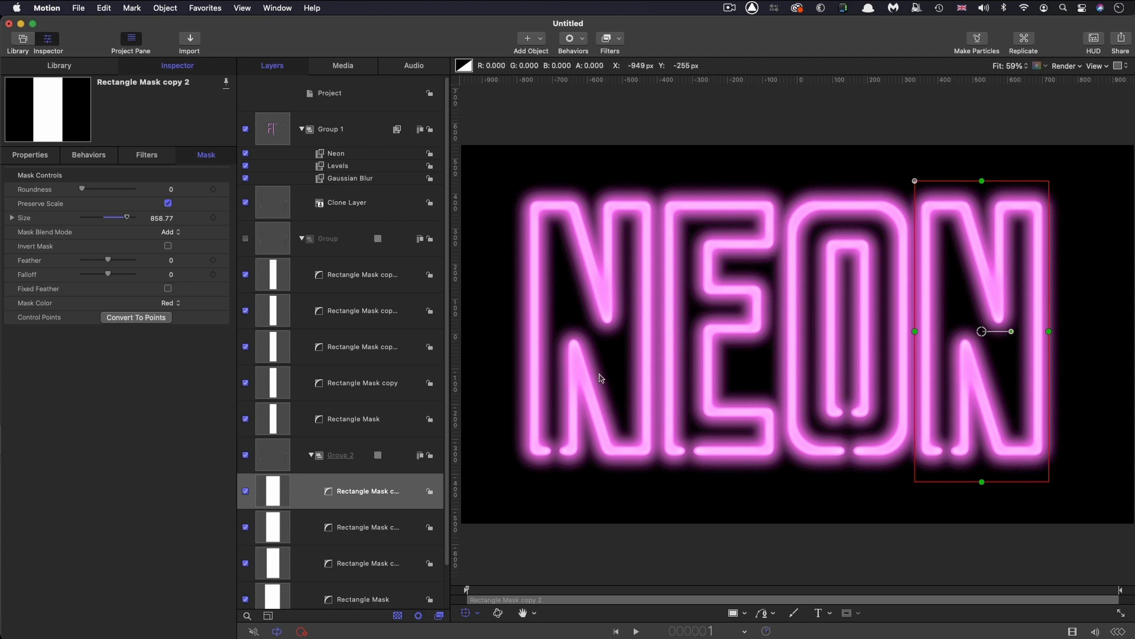
# - Add a Wriggle parameter behavior to the original rectangle mask's Opacity
pyautogui.scroll(-3, 290, 490)
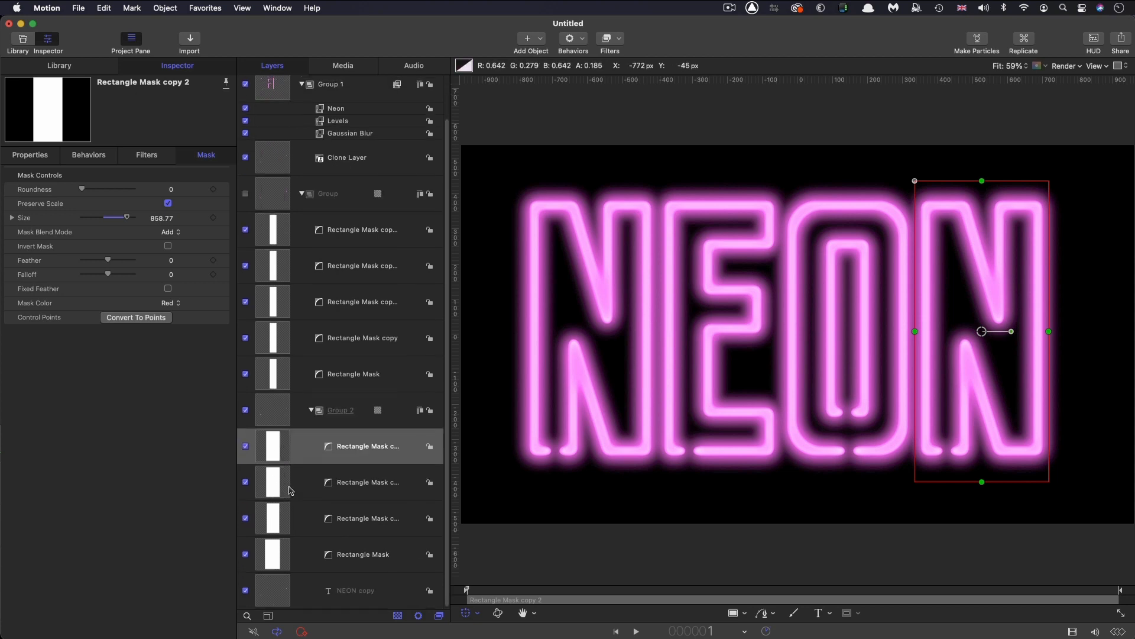
pyautogui.click(271, 561)
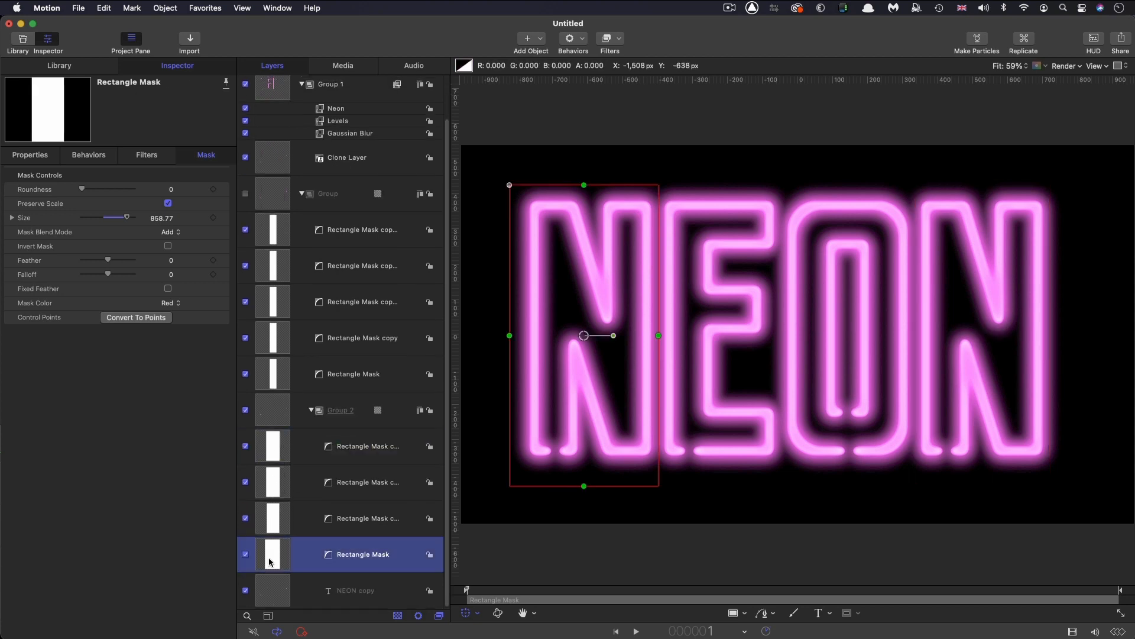
pyautogui.click(37, 156)
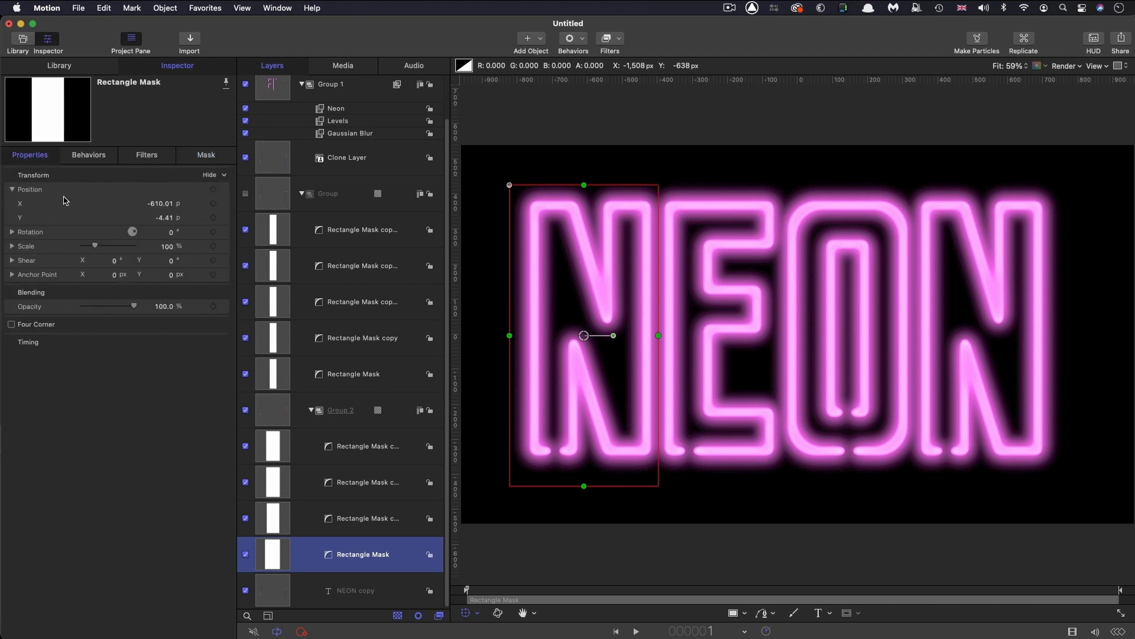
pyautogui.click(225, 305)
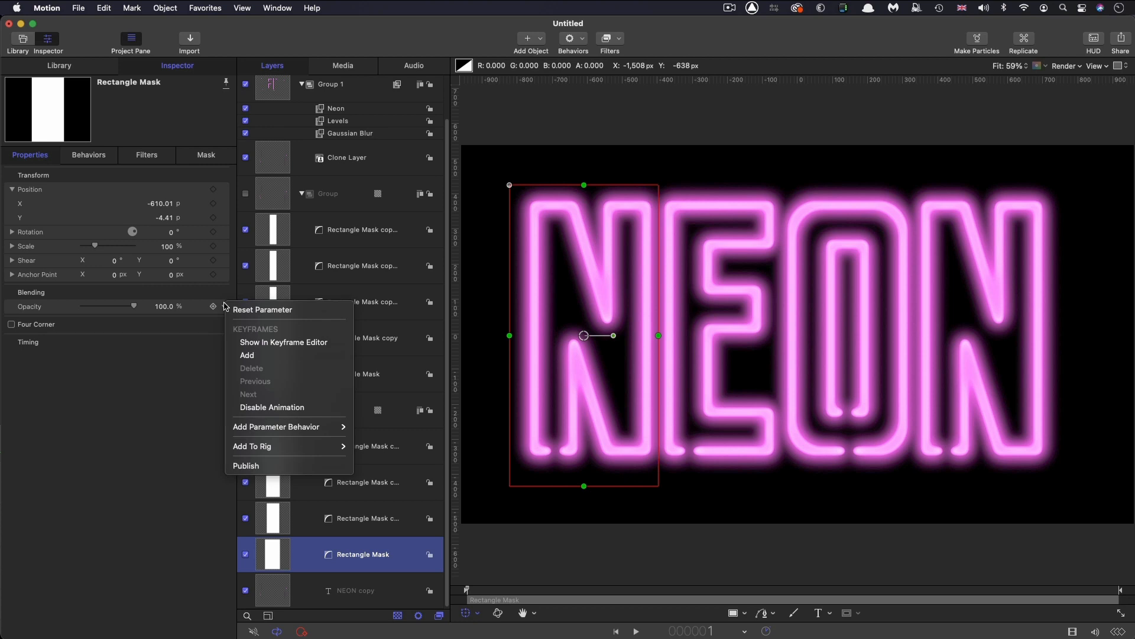
pyautogui.moveTo(284, 427)
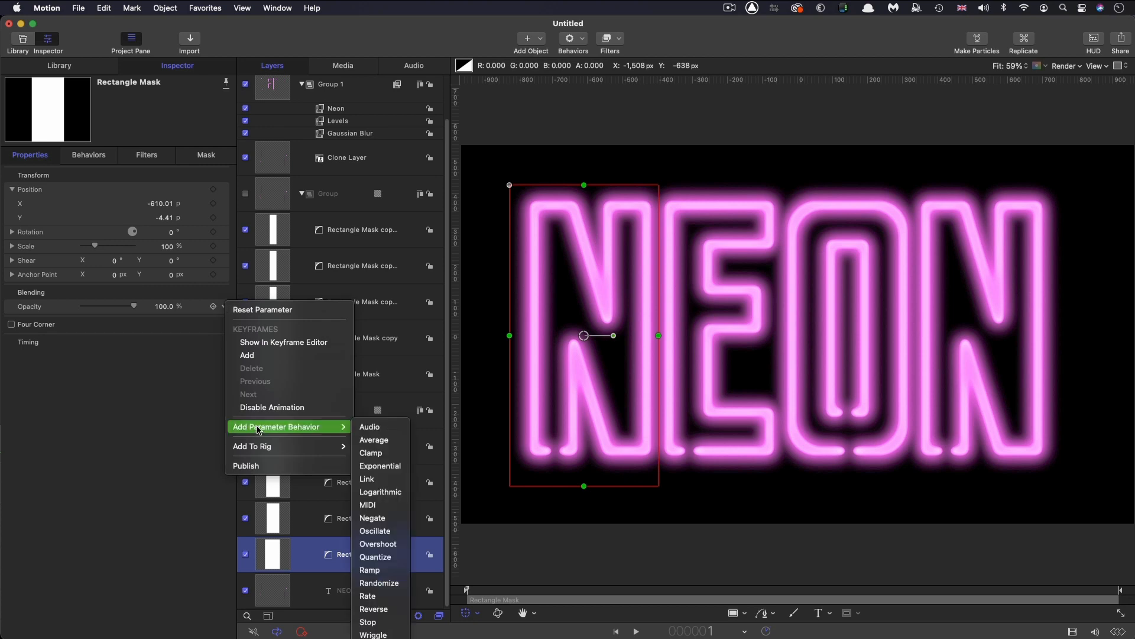
pyautogui.click(382, 634)
# - Set the Wriggle's Apply Mode to Subtract and its Noisiness to 1.0
pyautogui.click(168, 190)
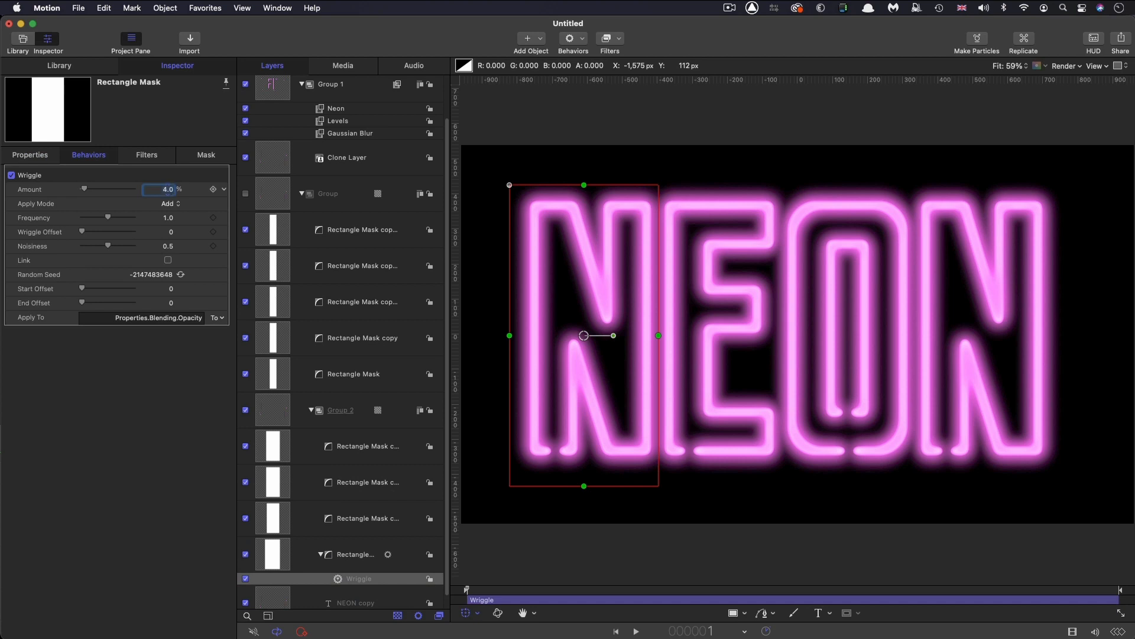
pyautogui.click(175, 205)
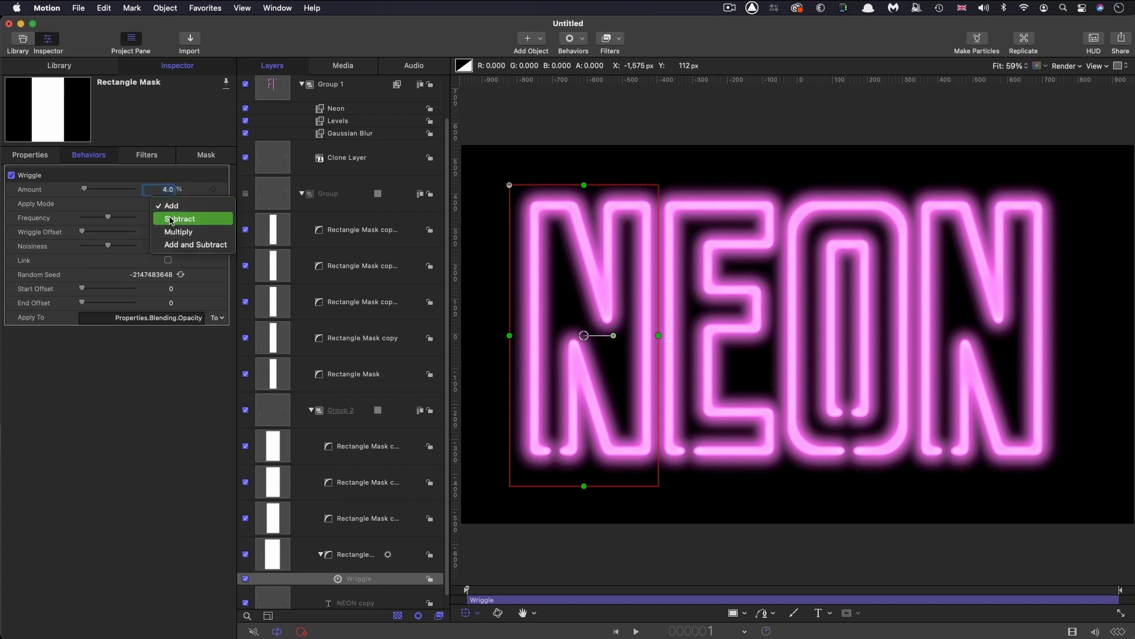
pyautogui.click(171, 219)
pyautogui.moveTo(109, 245); pyautogui.dragTo(264, 263)
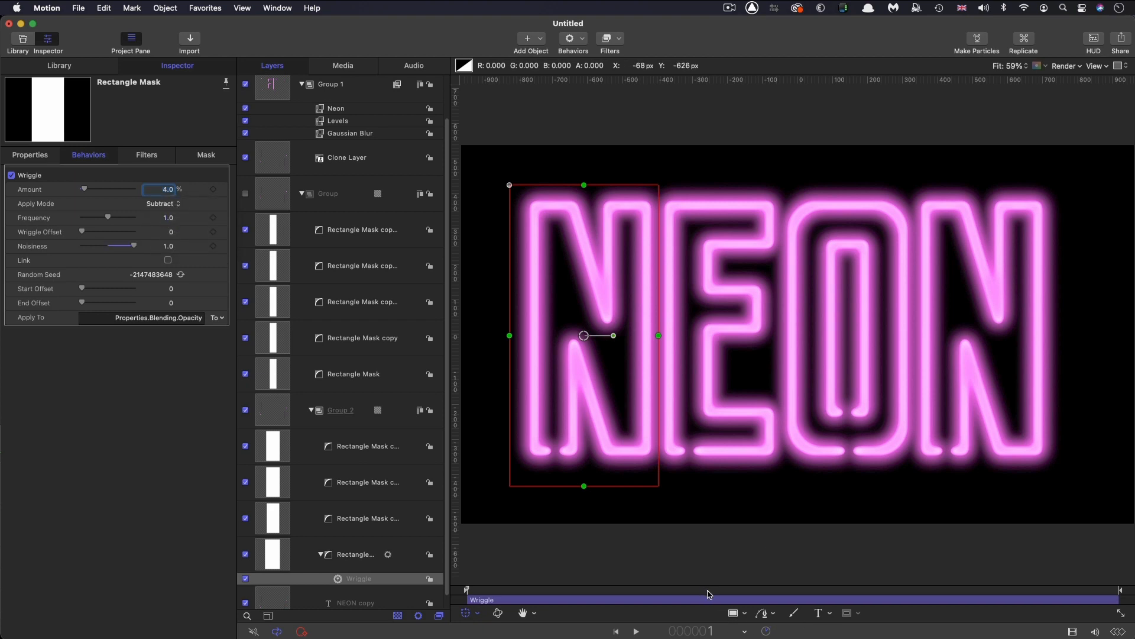
# - Copy the Wriggle behavior onto the E's mask and randomize its seed
pyautogui.press('space')
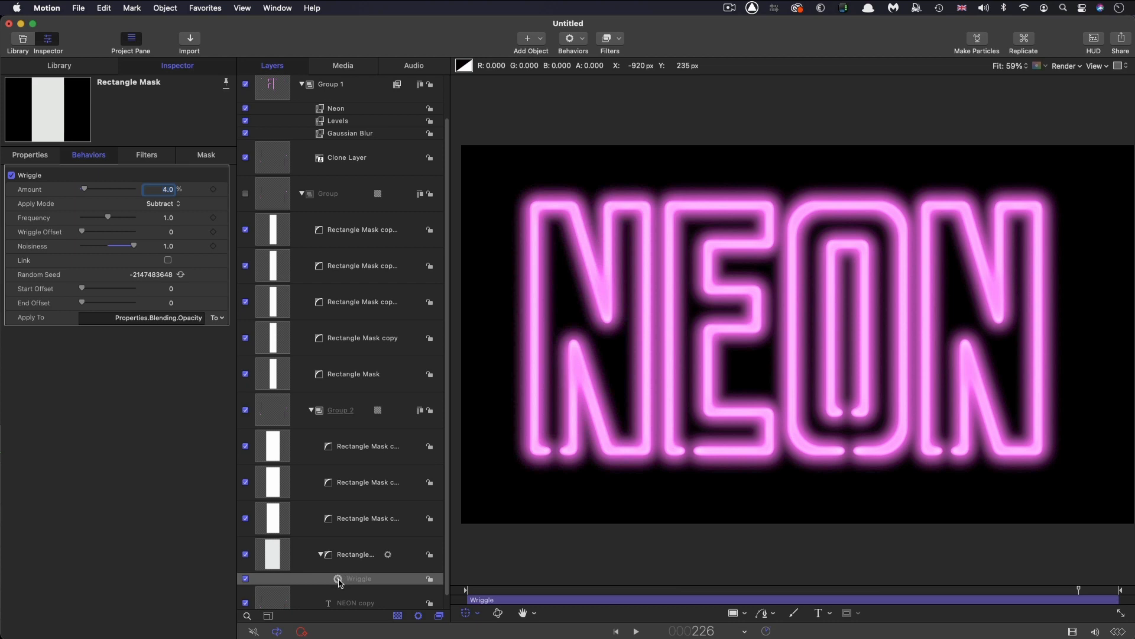
pyautogui.moveTo(340, 583); pyautogui.dragTo(269, 520)
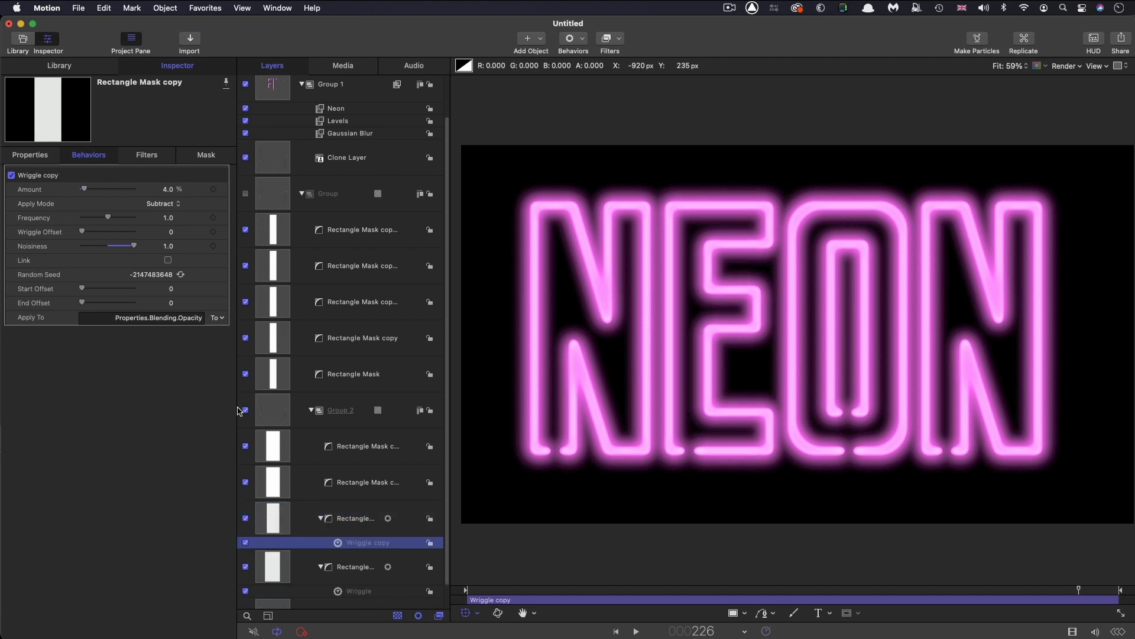
pyautogui.click(181, 275)
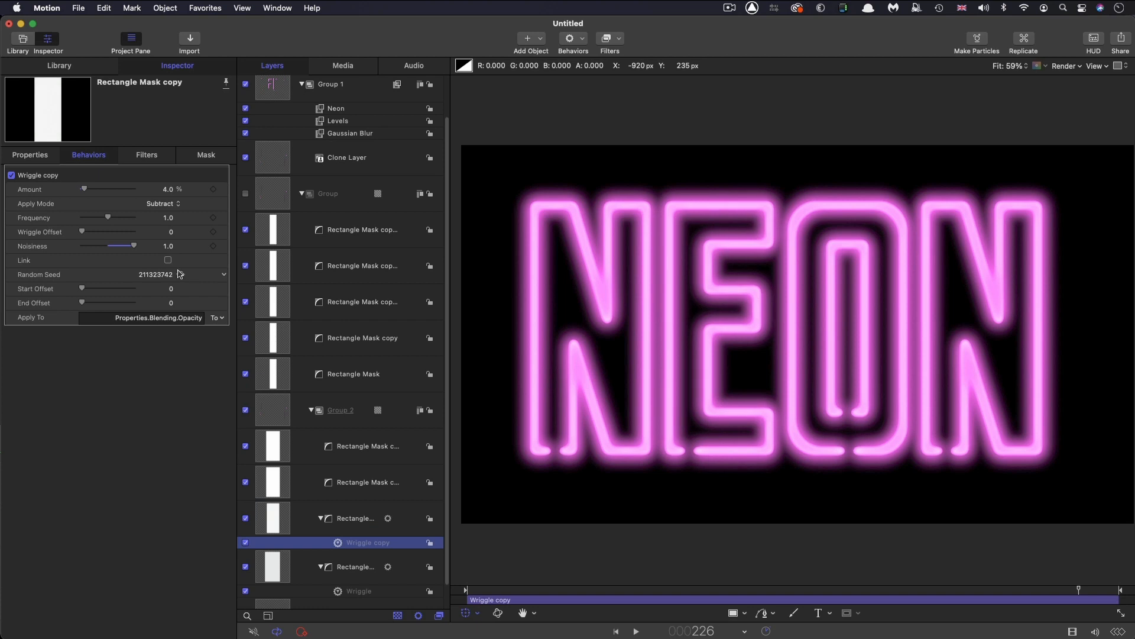
# - Copy the Wriggle behavior onto the O's mask and randomize its seed
pyautogui.moveTo(338, 545); pyautogui.dragTo(275, 482)
pyautogui.click(181, 275)
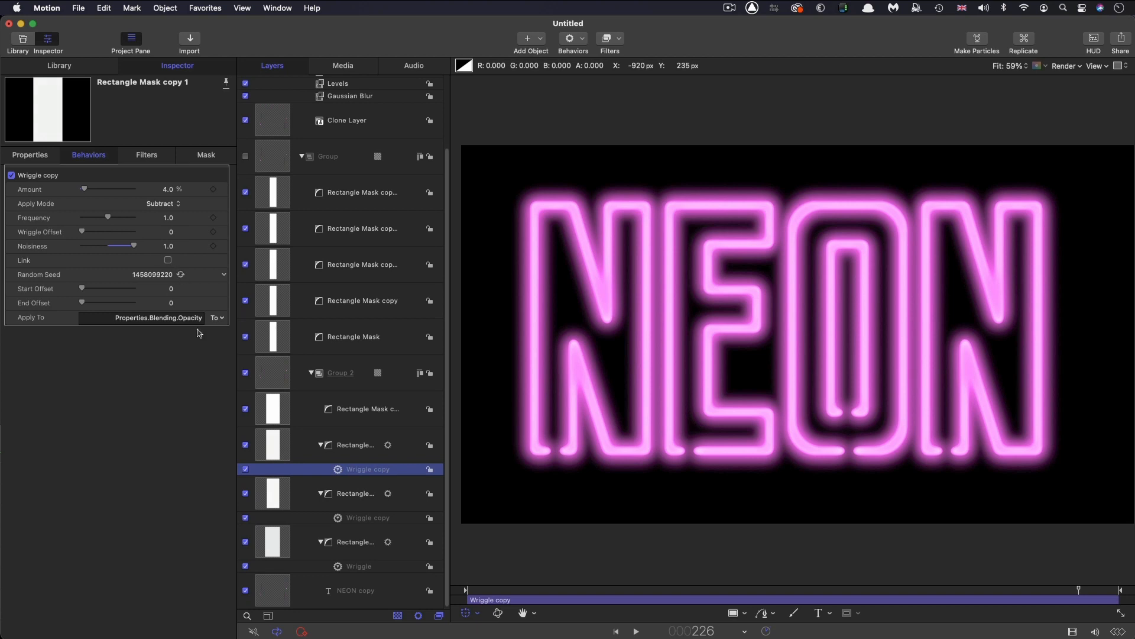
# - Copy the Wriggle behavior onto the last N's mask with a new random seed and play back the flicker
pyautogui.moveTo(338, 473); pyautogui.dragTo(273, 413)
pyautogui.click(181, 275)
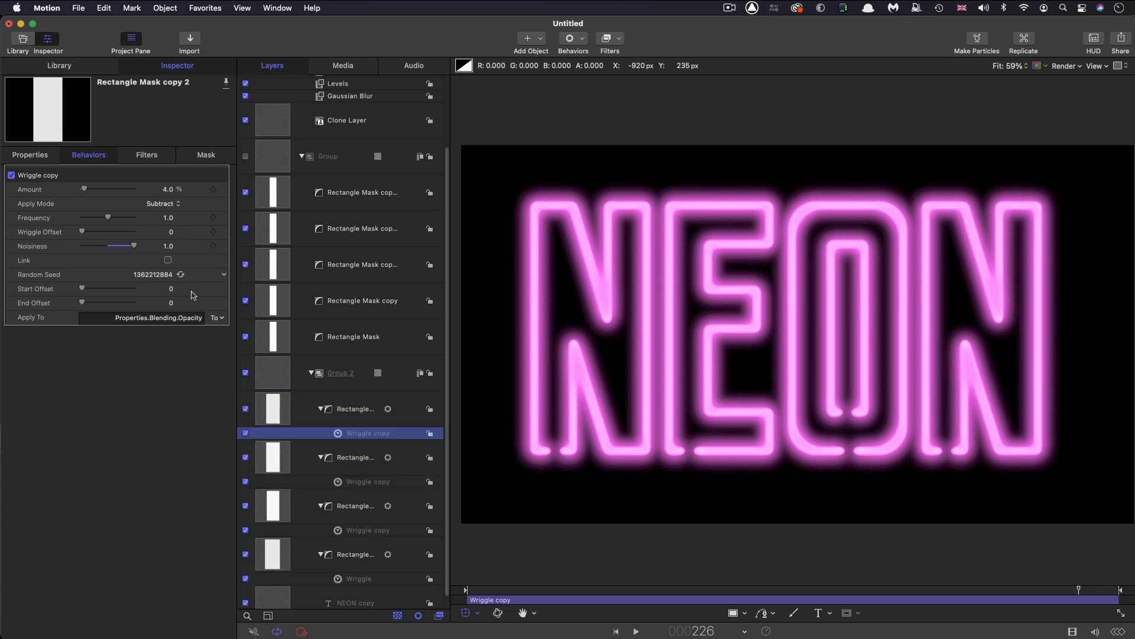
pyautogui.press('space')
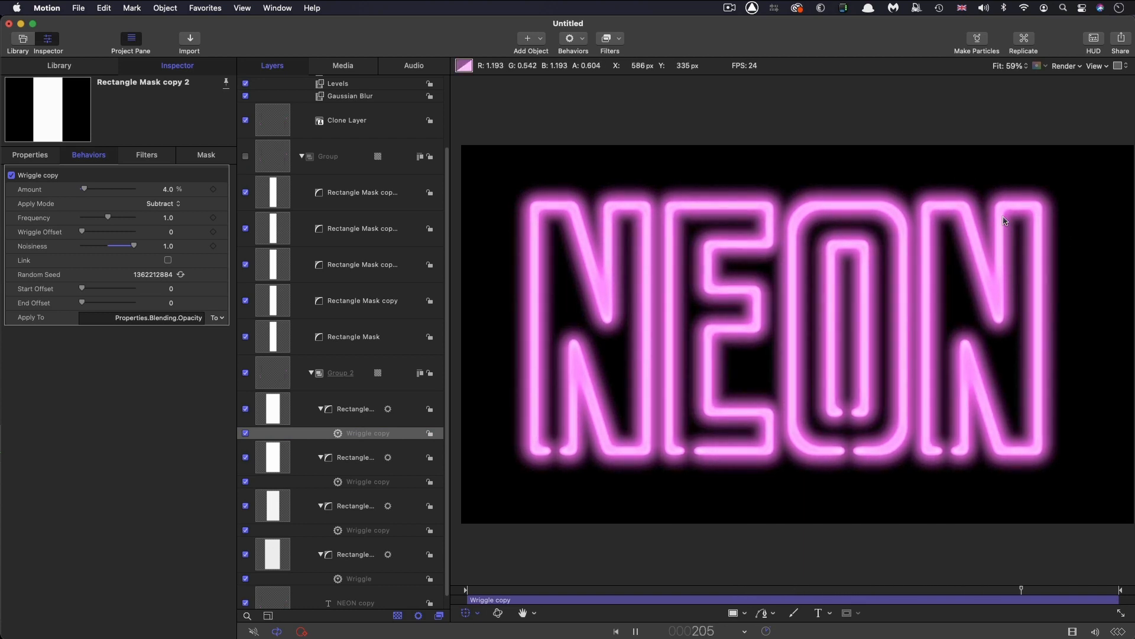
pyautogui.press('space')
# - Collapse the layer groups and rename the original text group as Base Text
pyautogui.click(312, 373)
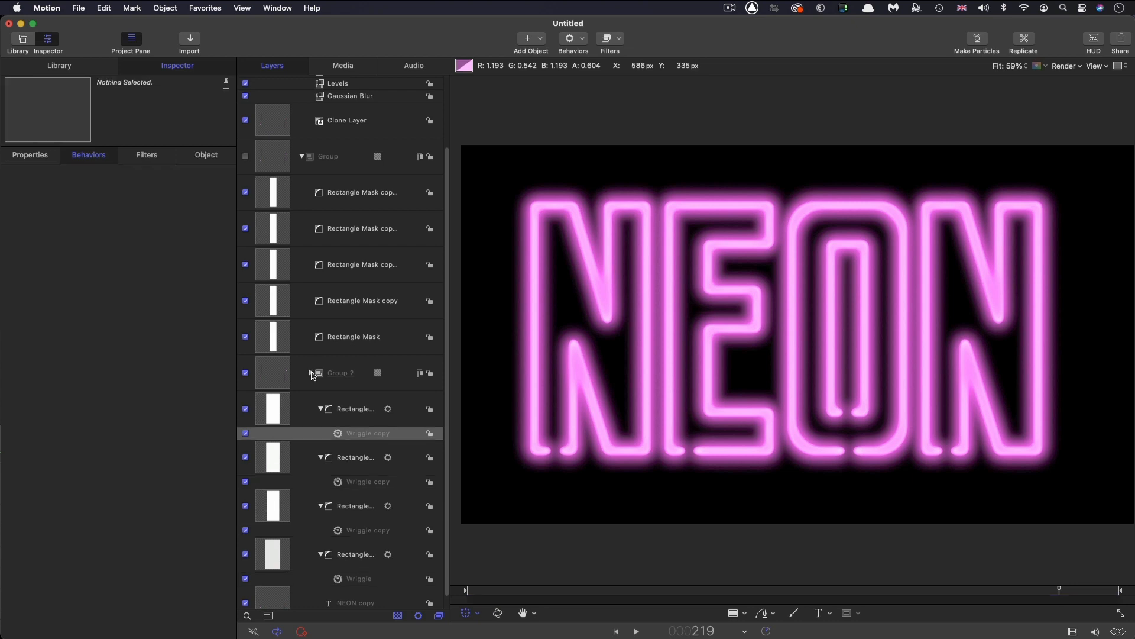
pyautogui.click(307, 238)
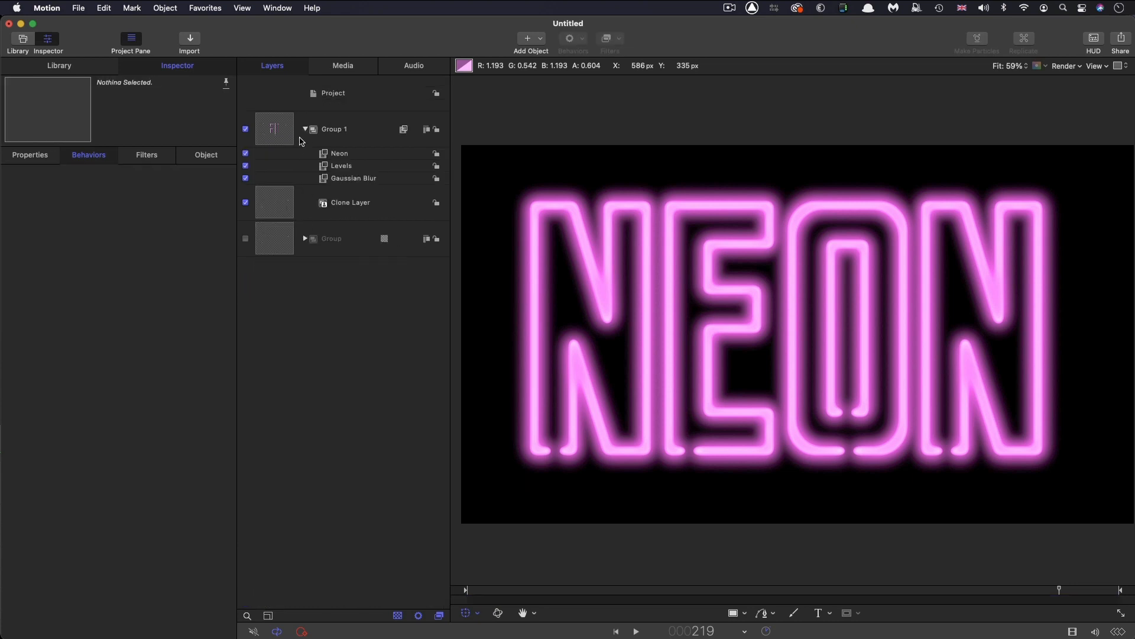
pyautogui.click(305, 129)
pyautogui.doubleClick(321, 168)
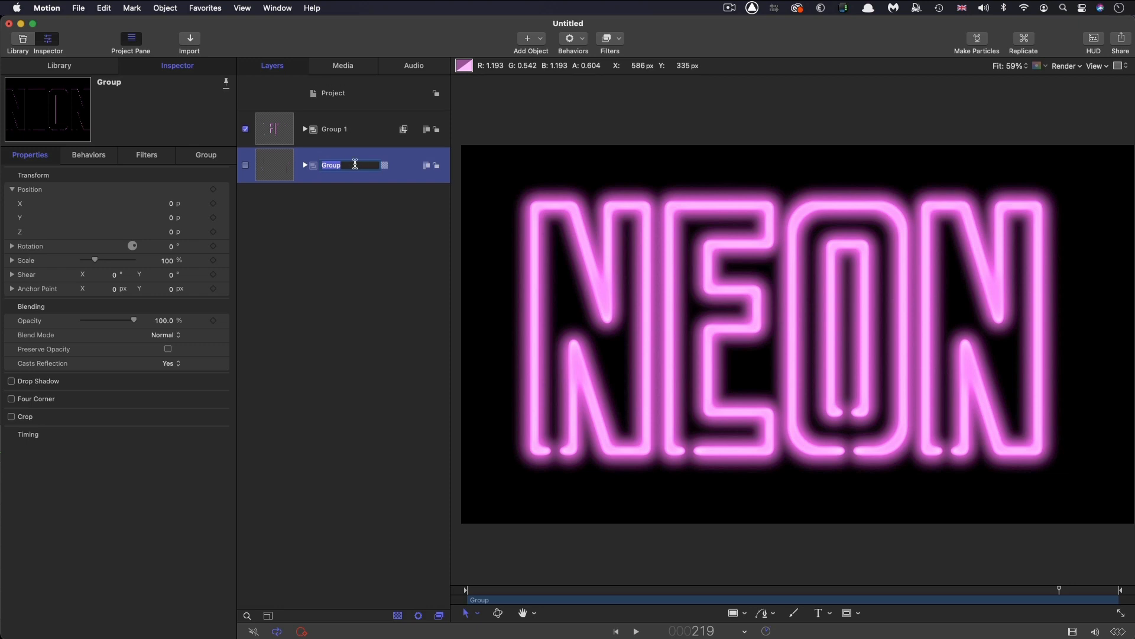
pyautogui.write('Base Text')
pyautogui.press('Return')
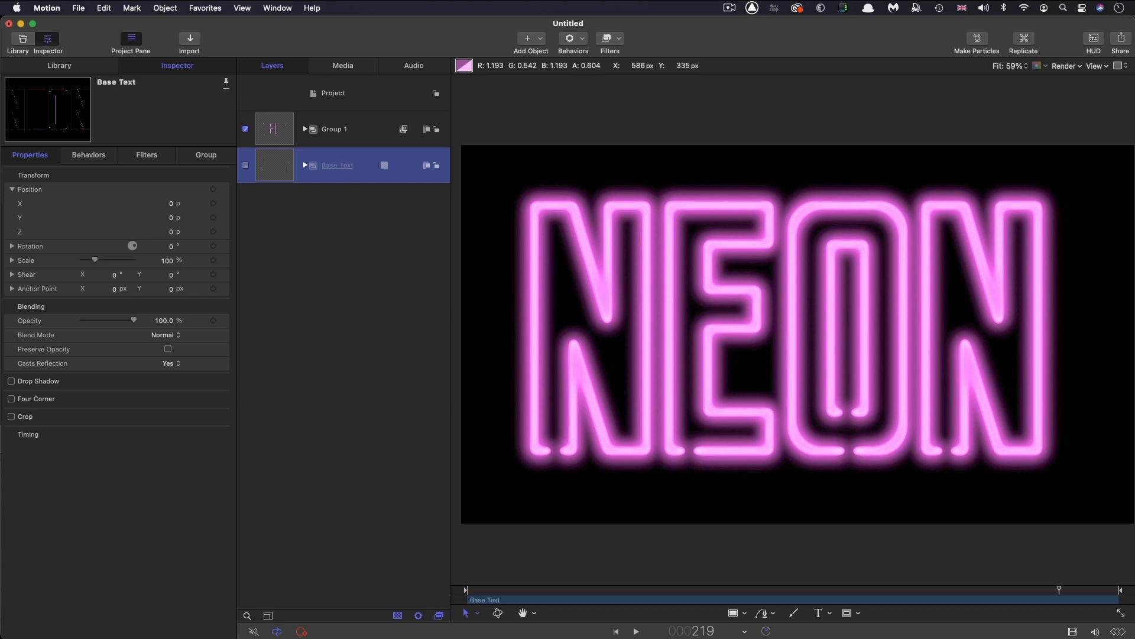
# - Rename Group 1 as Main
pyautogui.doubleClick(331, 131)
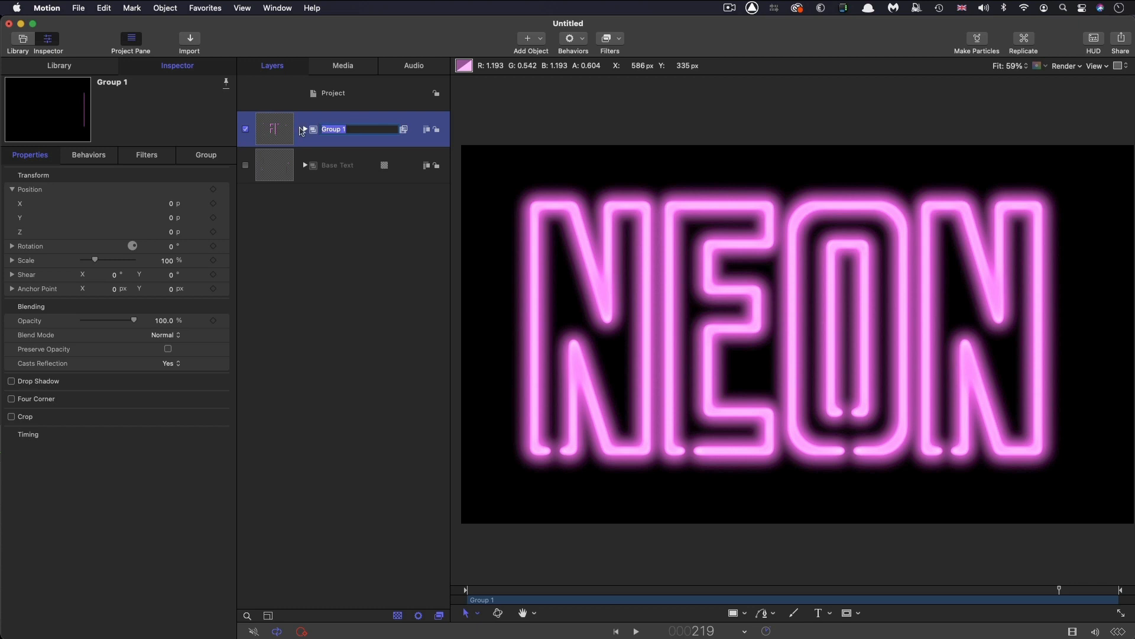
pyautogui.write('Main')
pyautogui.press('Return')
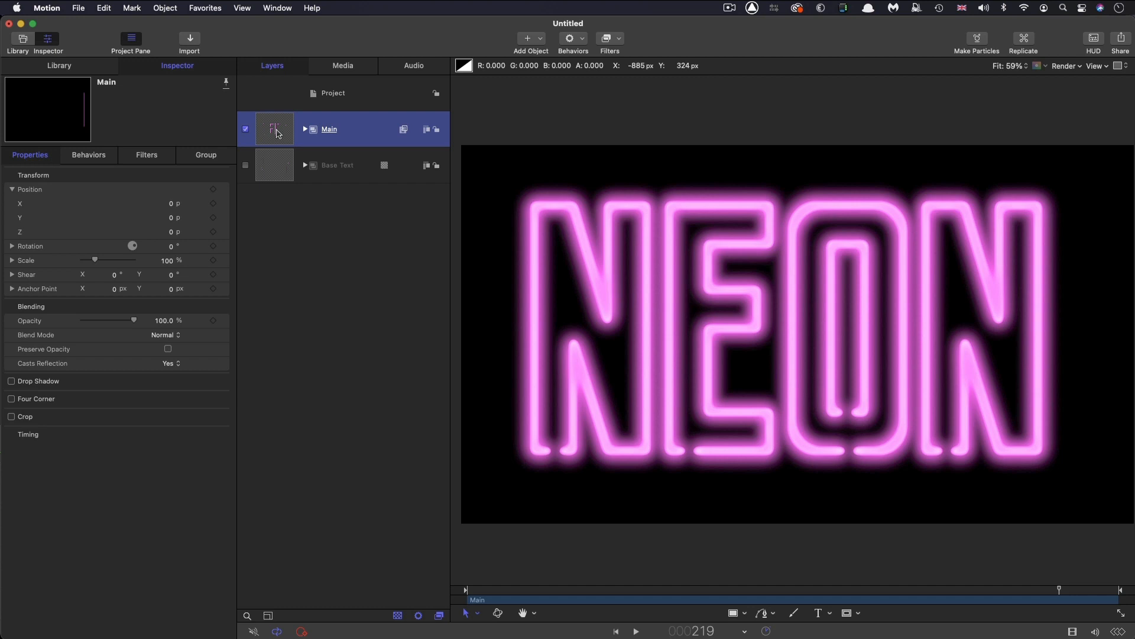
# - Create a new group and move the Main and Base Text groups into it
pyautogui.click(165, 8)
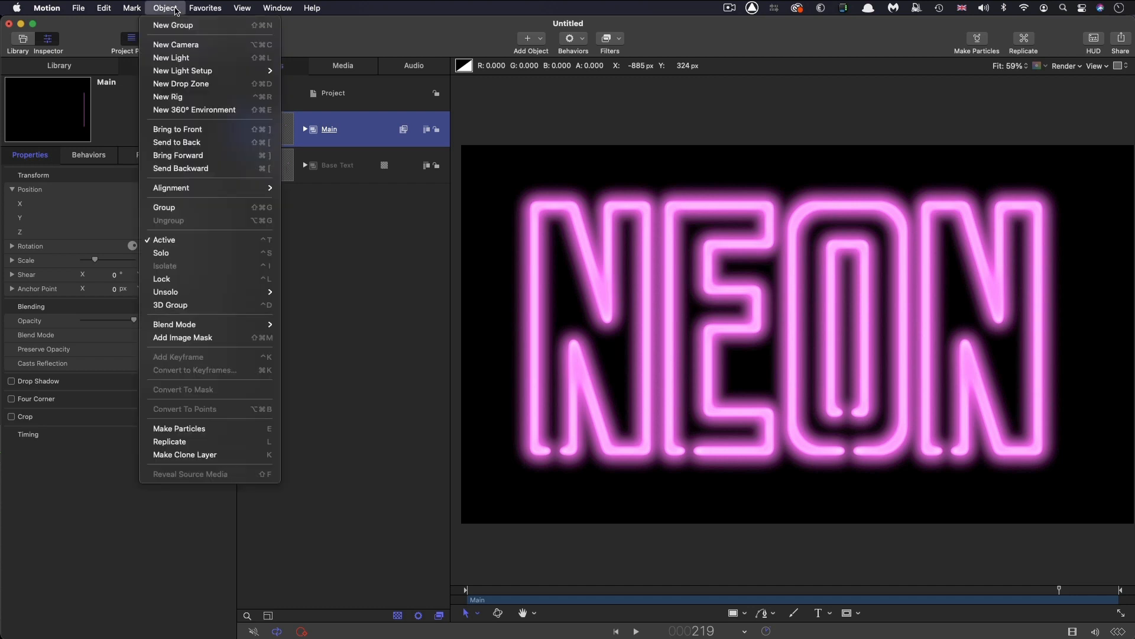
pyautogui.click(173, 26)
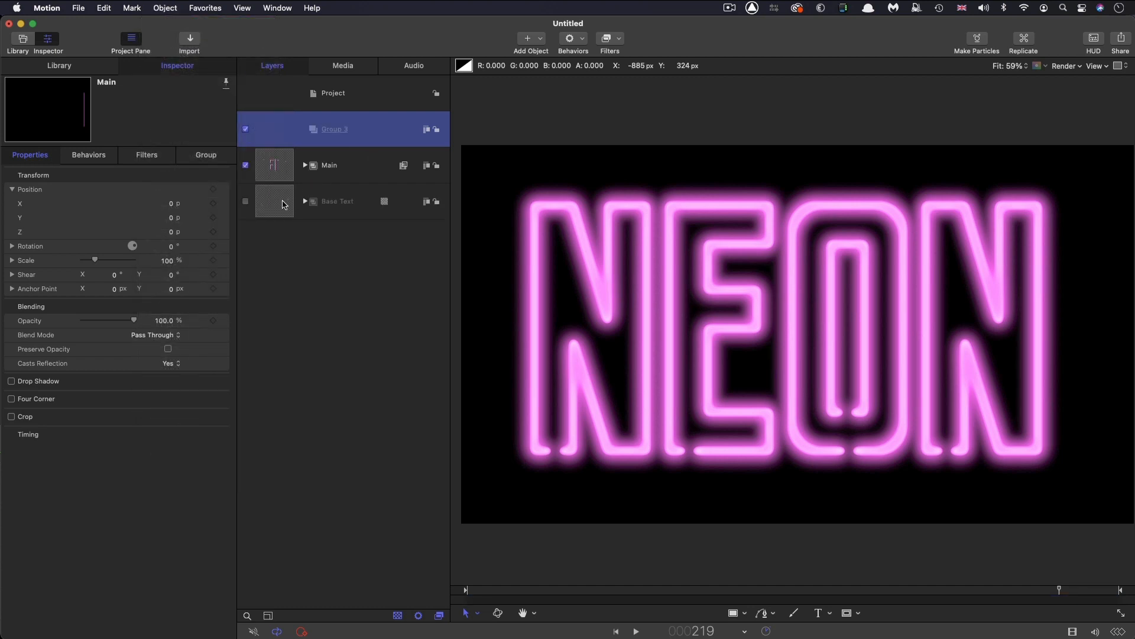
pyautogui.click(283, 205)
pyautogui.keyDown('shift'); pyautogui.click(272, 167); pyautogui.keyUp('shift')
pyautogui.moveTo(272, 169); pyautogui.dragTo(367, 141)
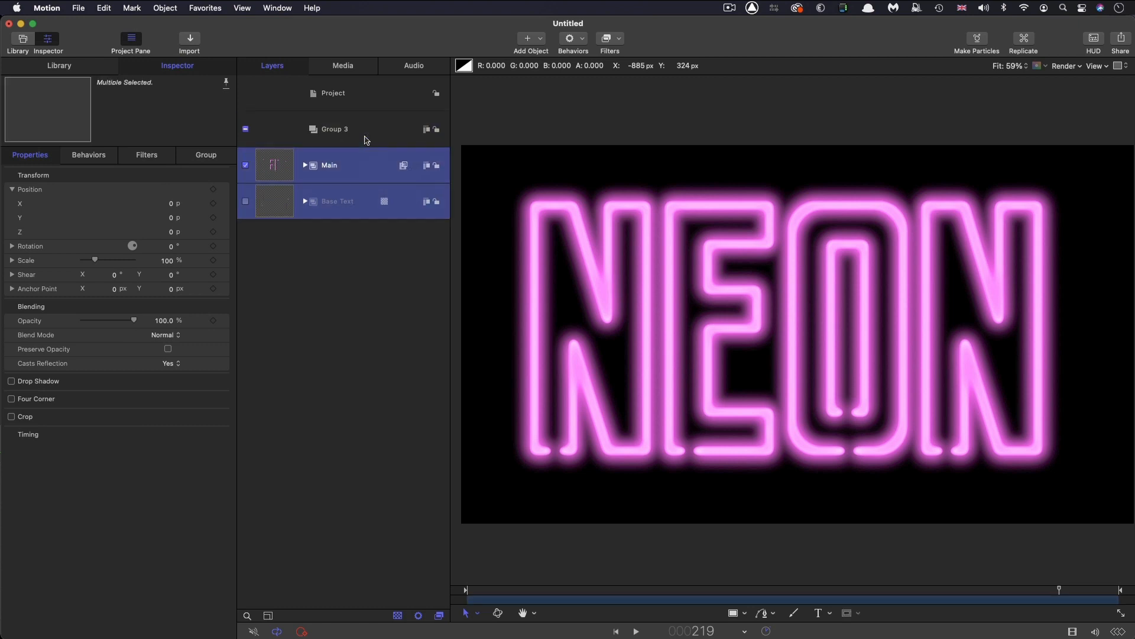
# - Convert the new parent group into a 3D group
pyautogui.click(276, 127)
pyautogui.rightClick(273, 125)
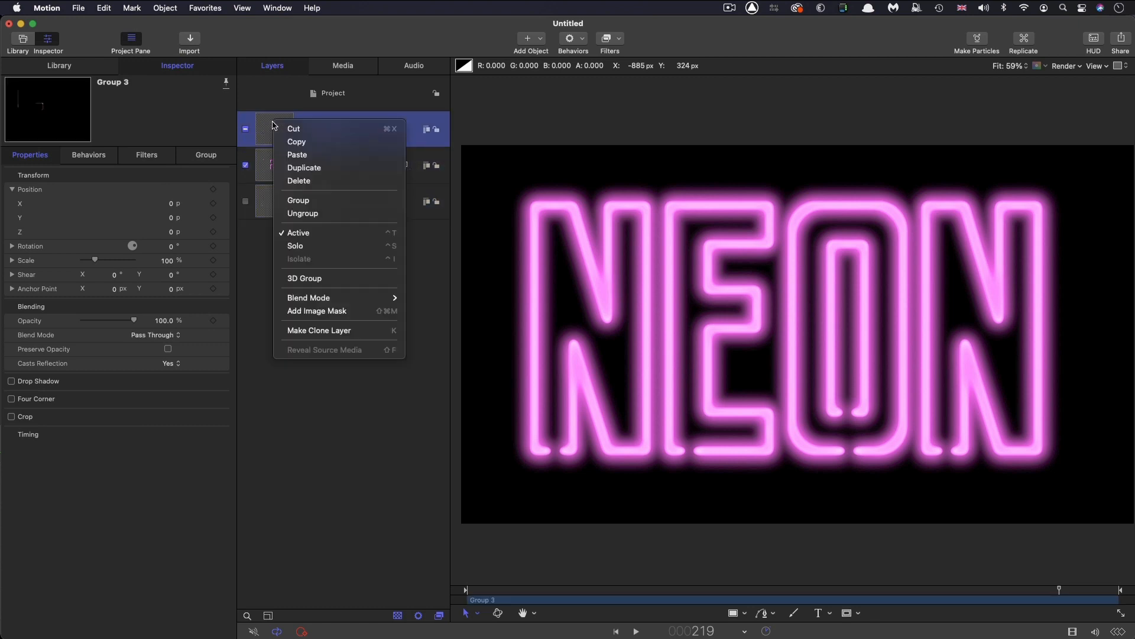
pyautogui.click(313, 278)
# - Add a camera and rotate it to 17° on X and 8° on Y
pyautogui.click(543, 38)
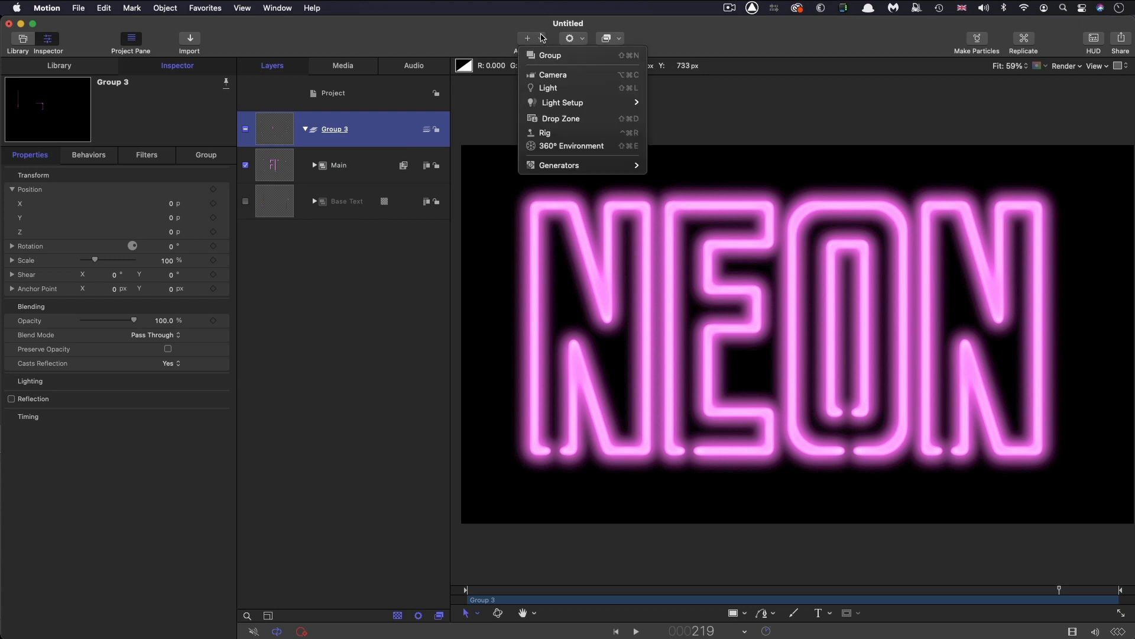
pyautogui.click(553, 74)
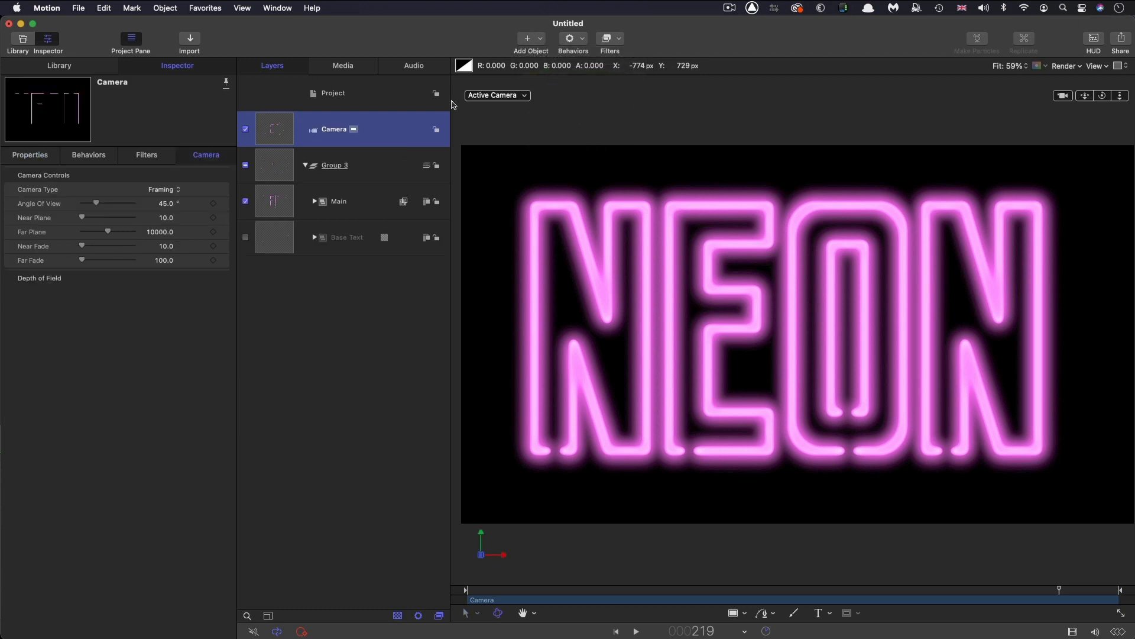
pyautogui.click(37, 155)
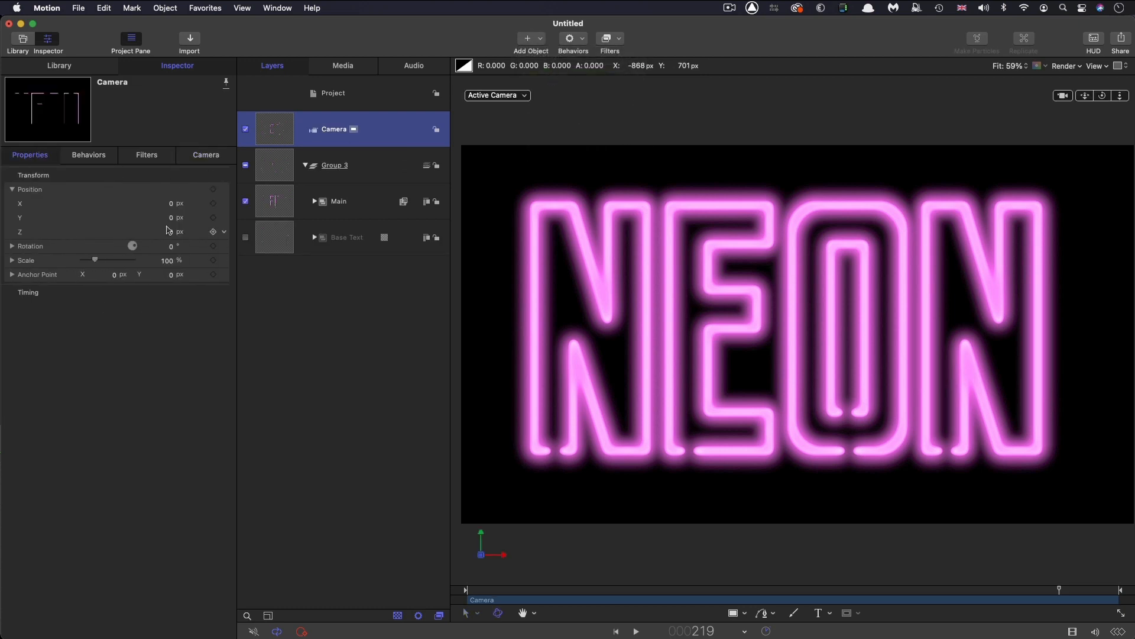
pyautogui.click(11, 246)
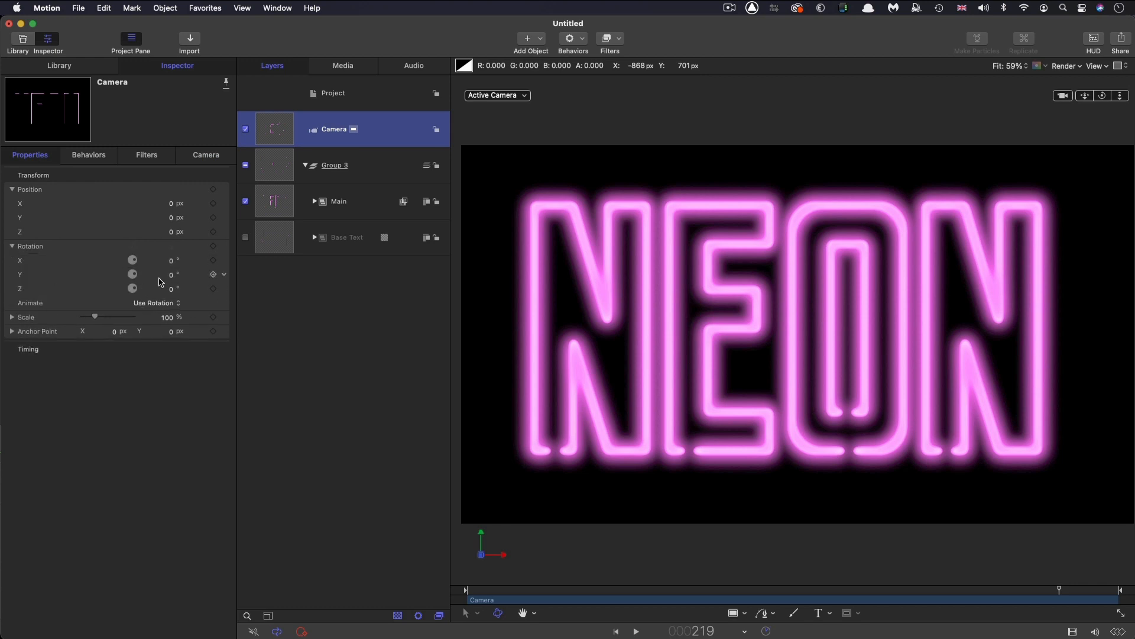
pyautogui.moveTo(173, 278); pyautogui.dragTo(170, 260)
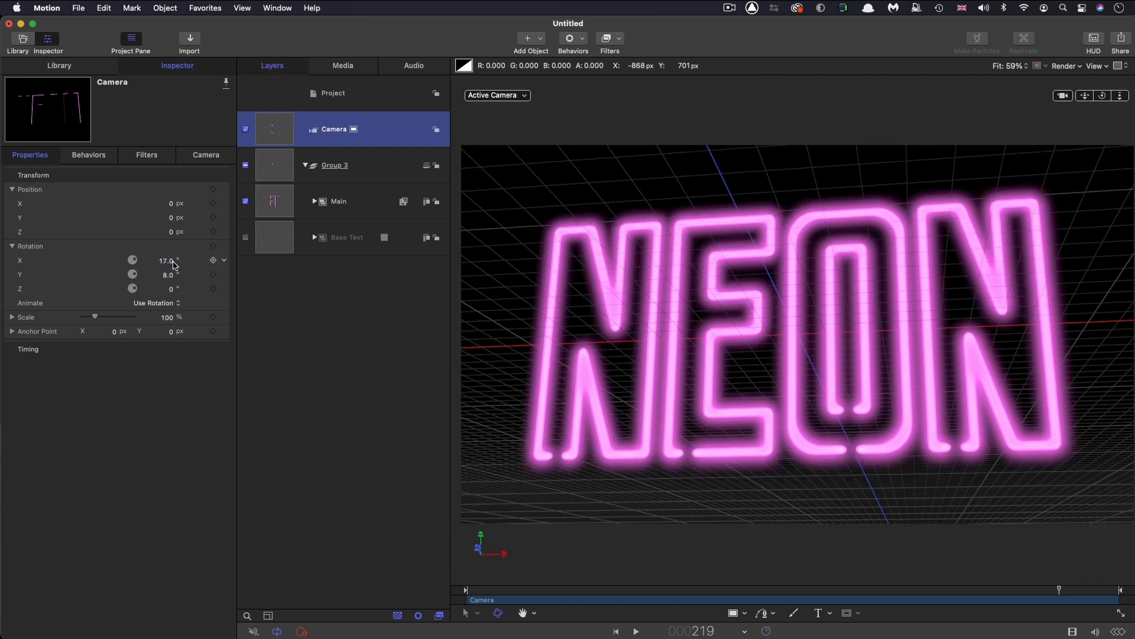
# - Duplicate the Main group and move the copy beneath the original
pyautogui.press('super+shift+r')
pyautogui.press('super+alt+apostrophe')
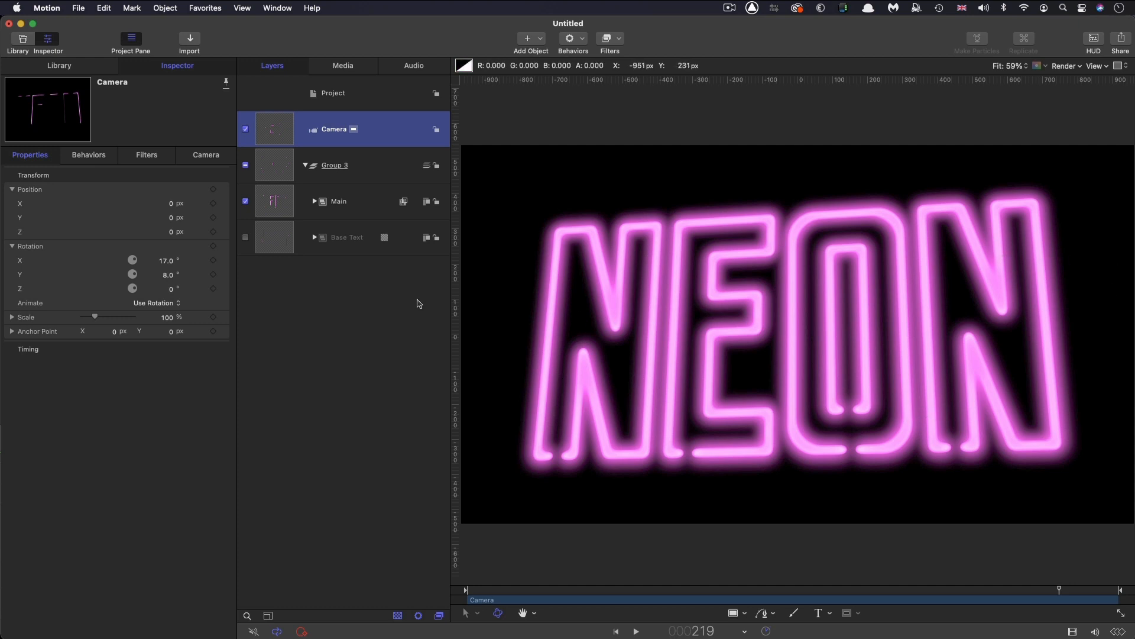
pyautogui.click(275, 199)
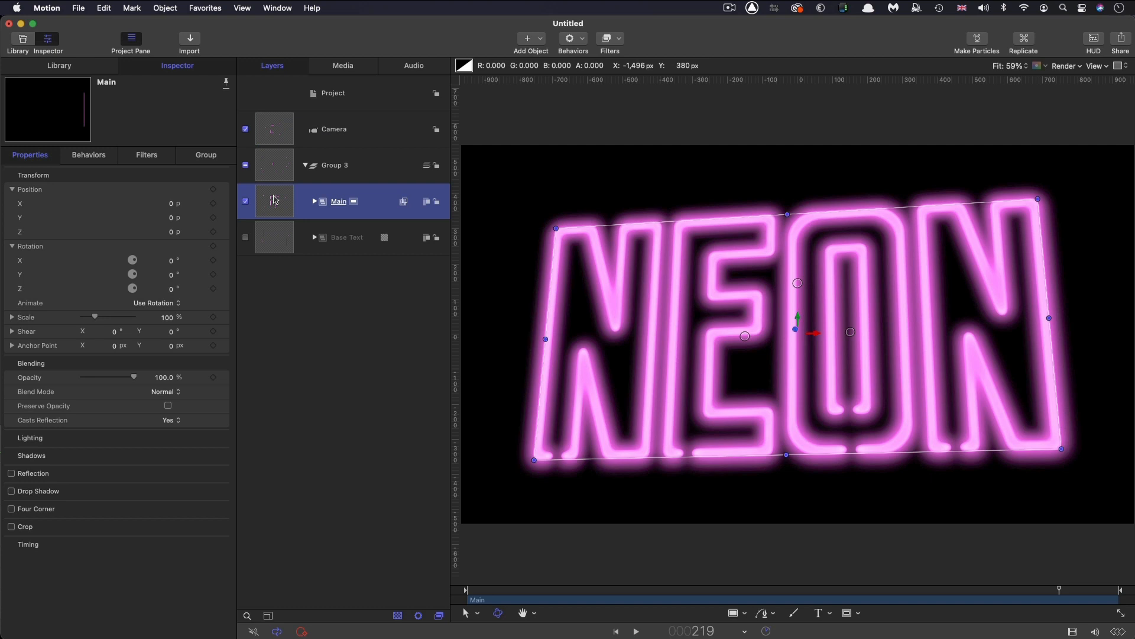
pyautogui.rightClick(275, 200)
pyautogui.click(304, 244)
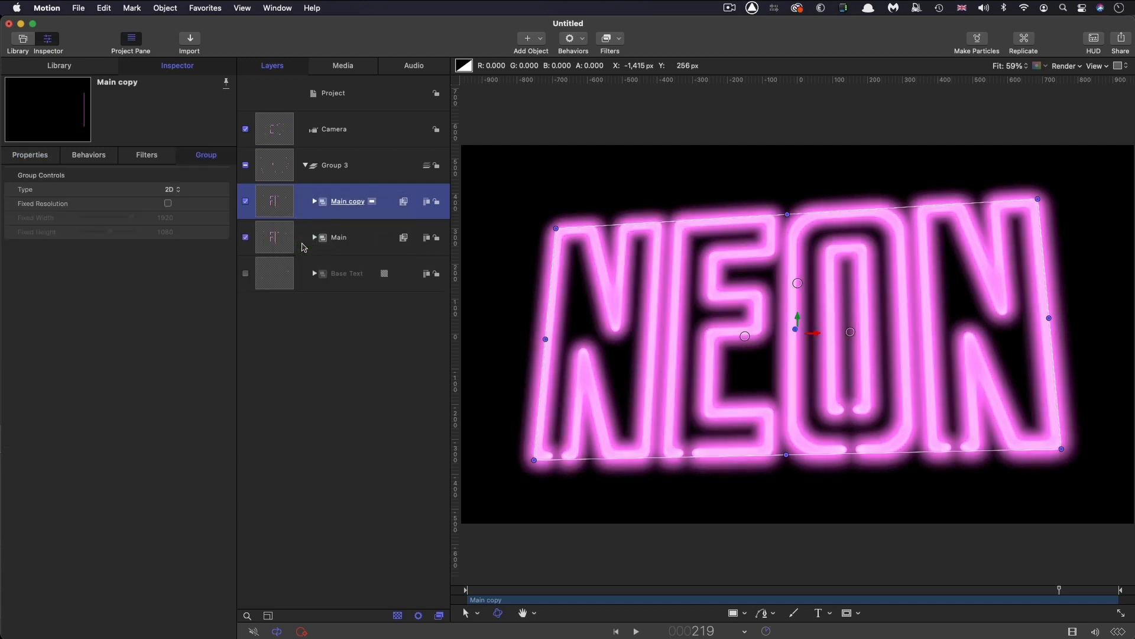
pyautogui.press('super+bracketleft')
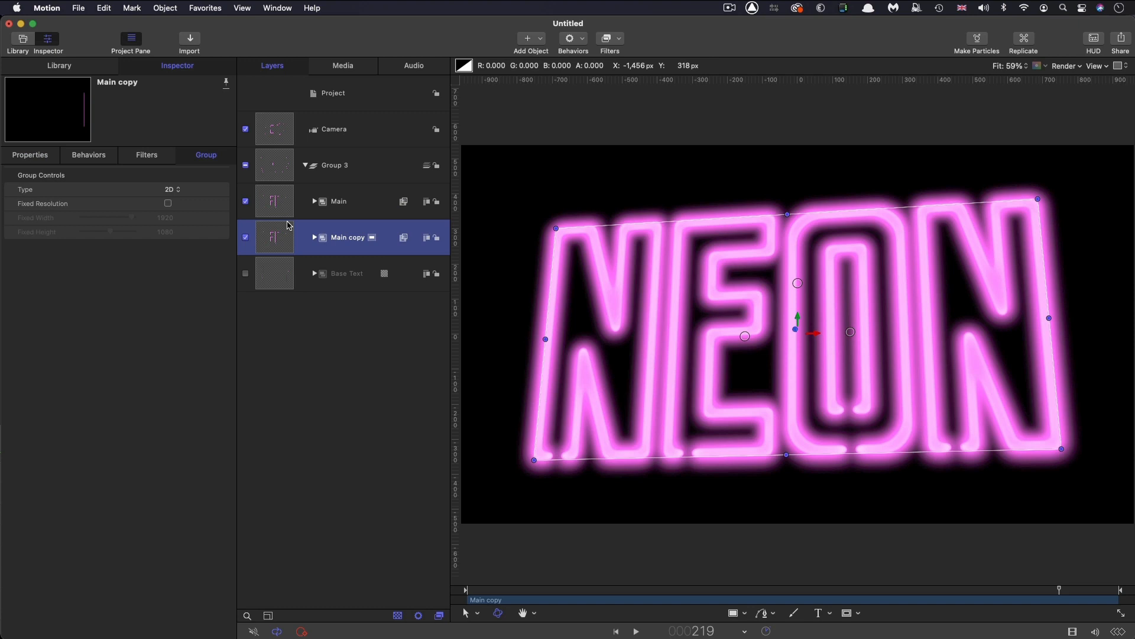
# - Rename the duplicated group as Secondary
pyautogui.doubleClick(350, 239)
pyautogui.write('Secondary')
pyautogui.press('Return')
# - Set the Secondary group's Z position to -75
pyautogui.click(31, 155)
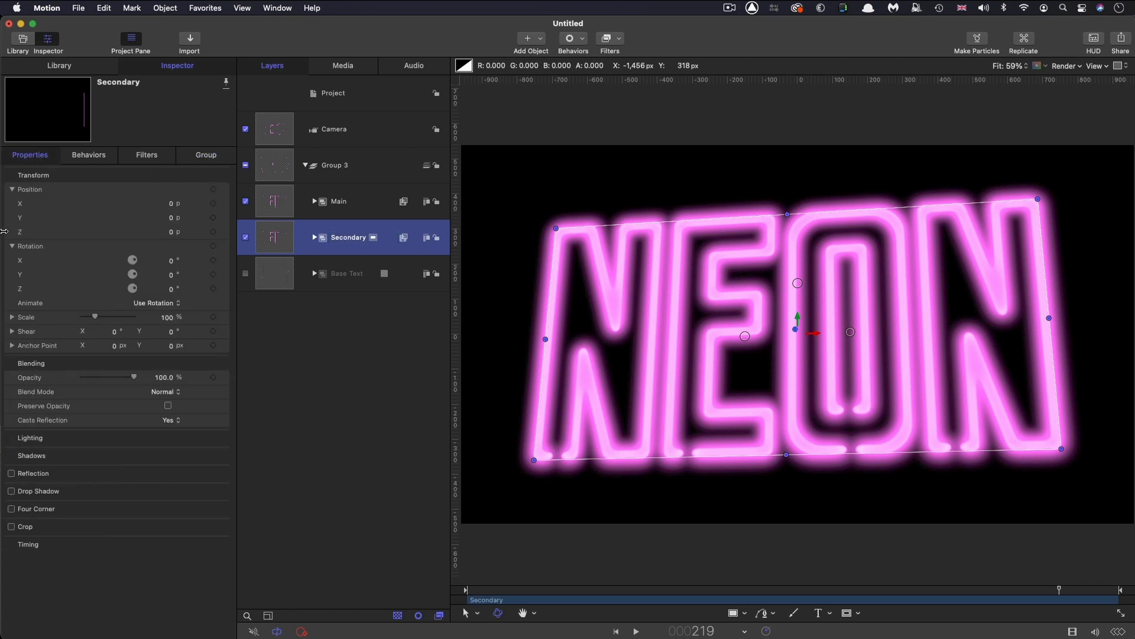
pyautogui.click(172, 233)
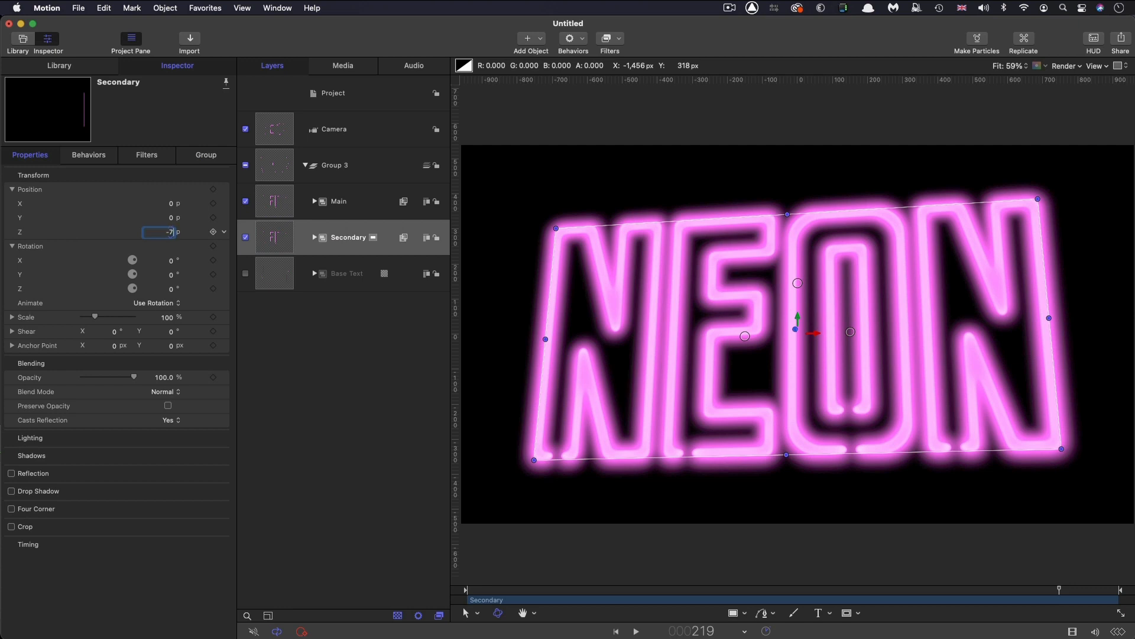
pyautogui.write('-75')
pyautogui.press('Return')
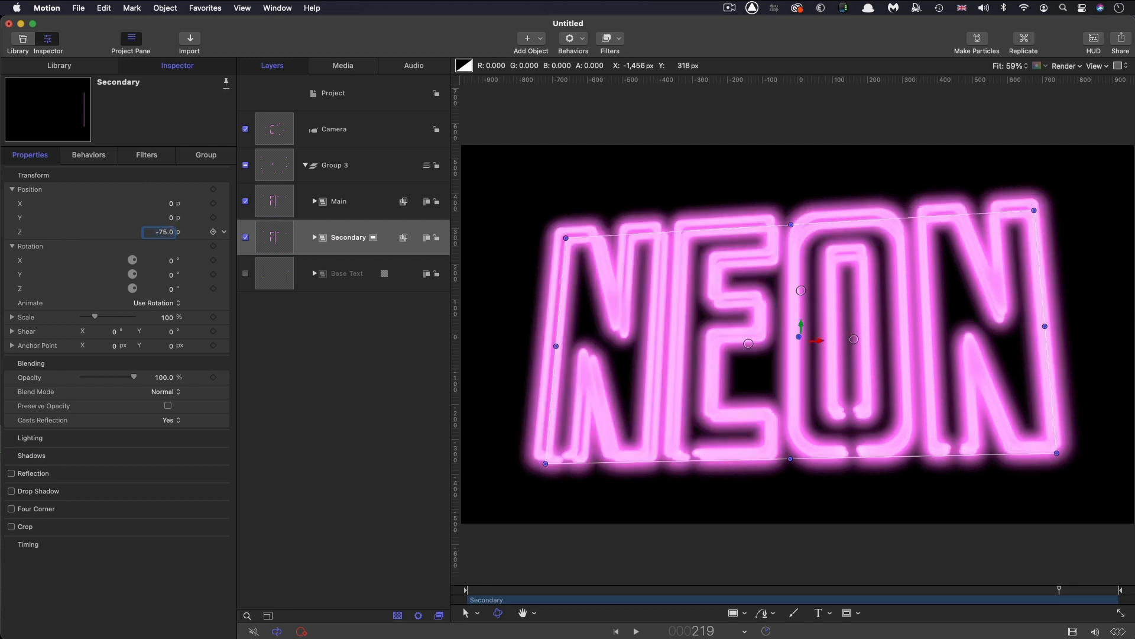
# - Set the Secondary group's opacity to 50%
pyautogui.press('super+slash')
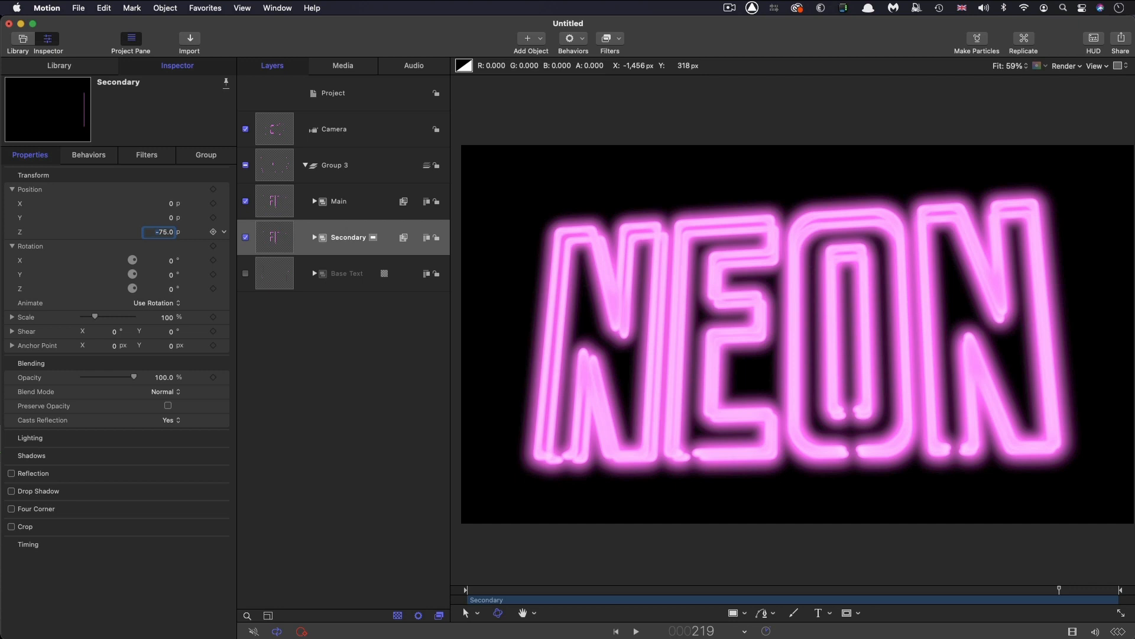
pyautogui.click(163, 377)
pyautogui.write('60')
pyautogui.press('Return')
pyautogui.write('50')
pyautogui.press('Return')
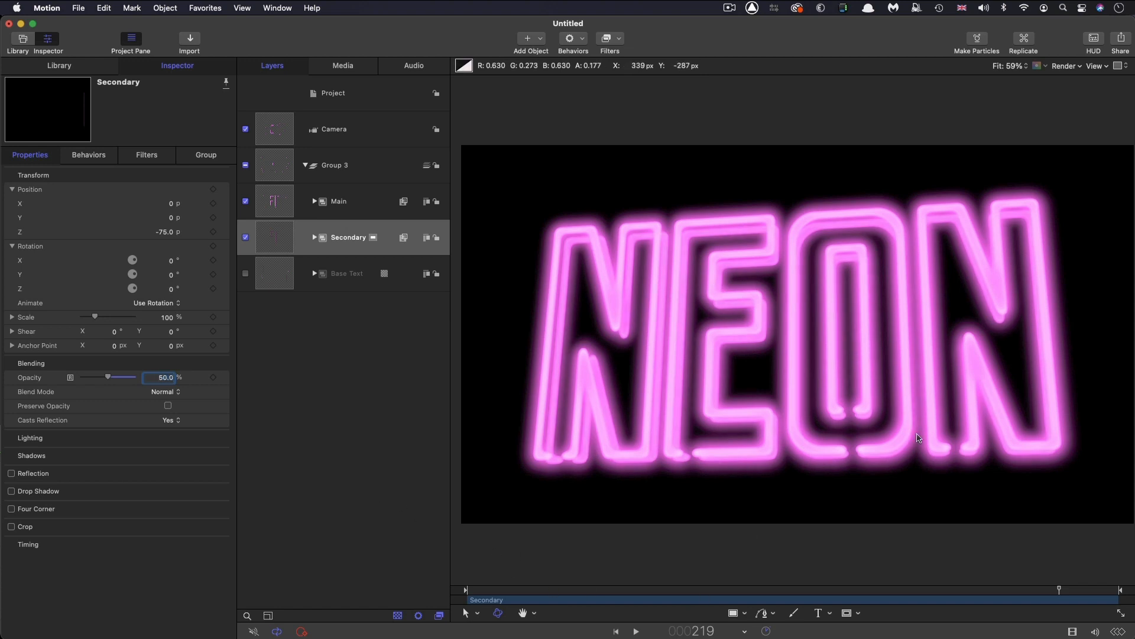
# - Adjust the camera's Y rotation to 11°
pyautogui.click(362, 272)
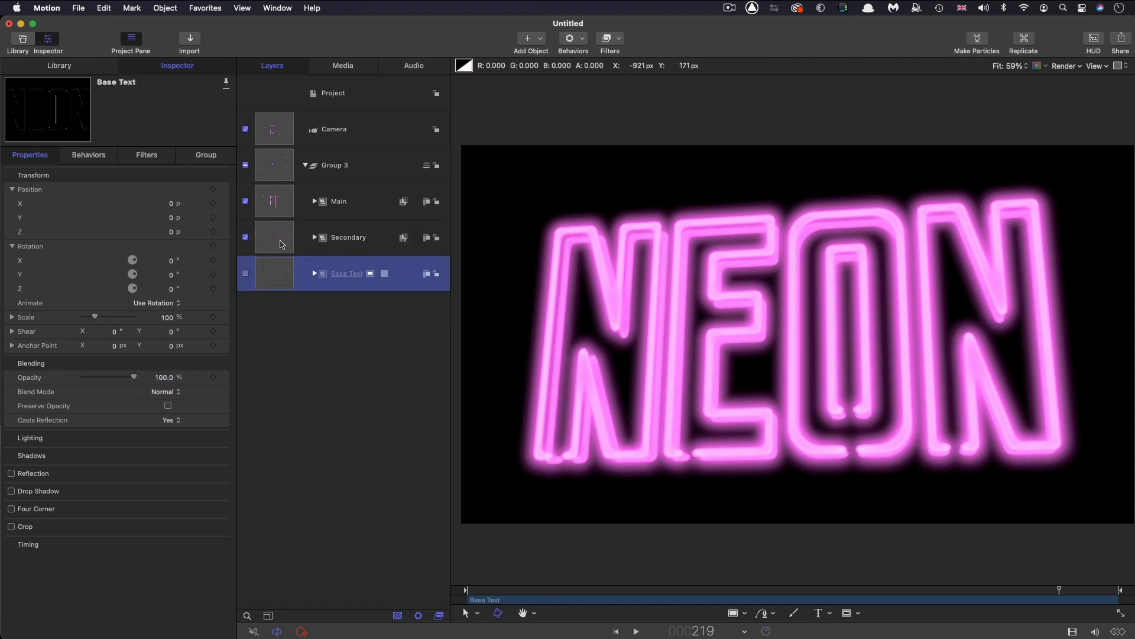
pyautogui.click(245, 237)
pyautogui.click(287, 130)
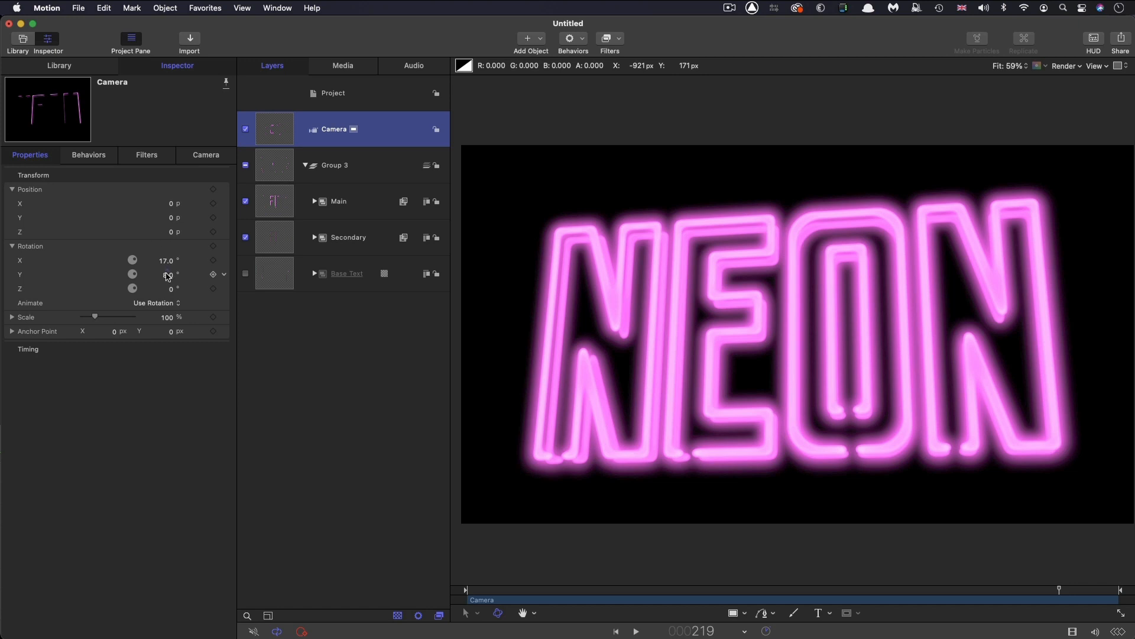
pyautogui.moveTo(167, 275); pyautogui.dragTo(168, 275)
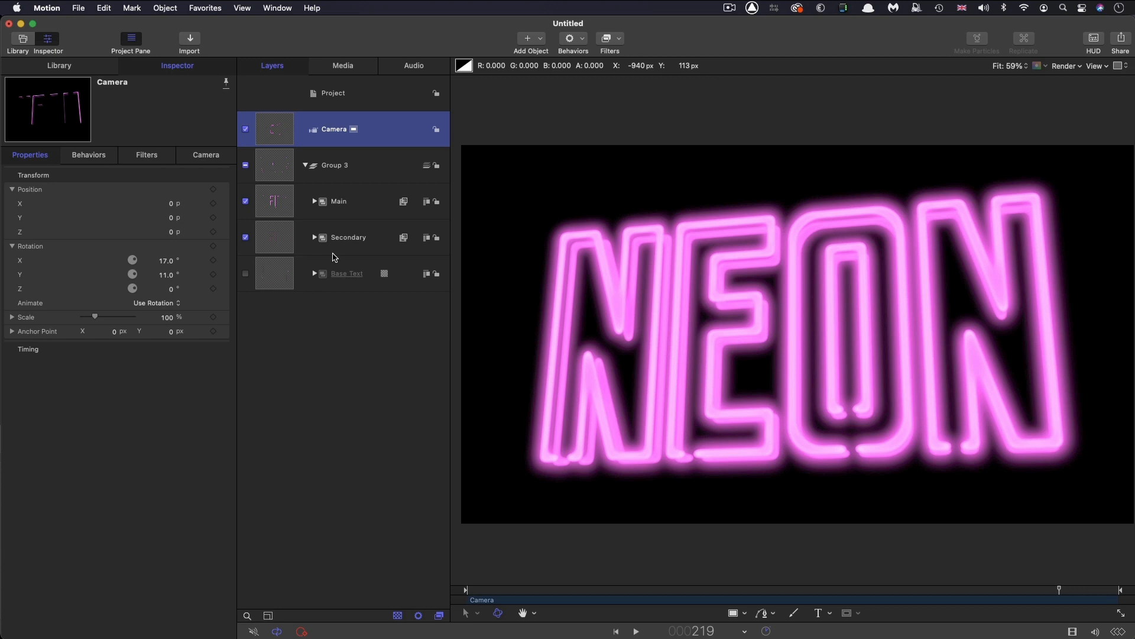
# - Import Brick Wall.JPG and move it to the bottom of the layer stack behind the text
pyautogui.click(191, 39)
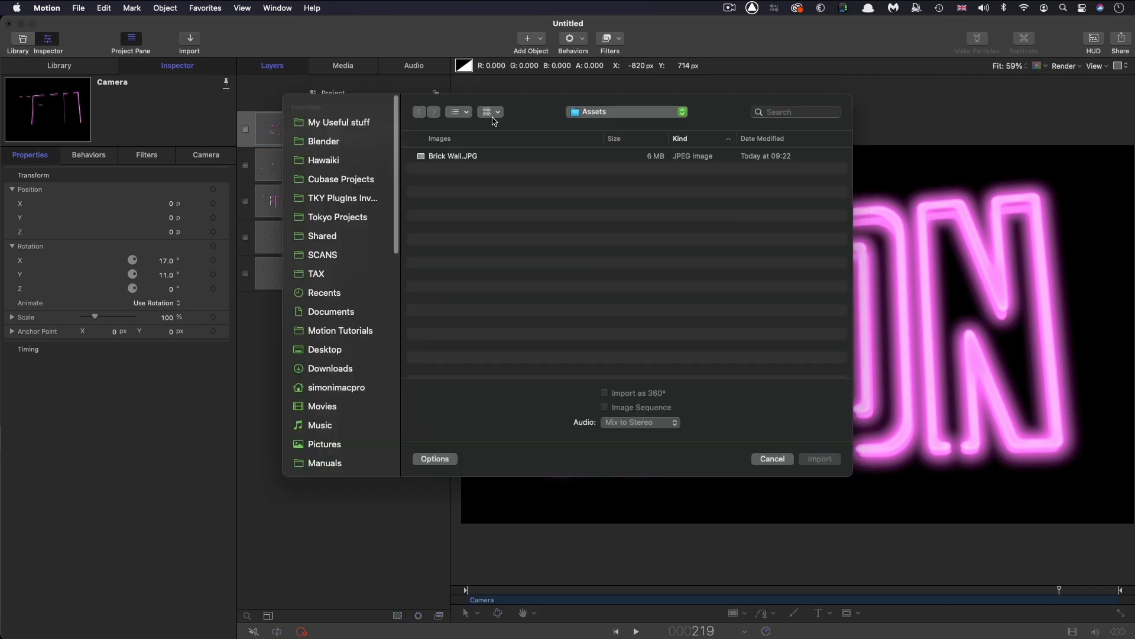
pyautogui.click(431, 159)
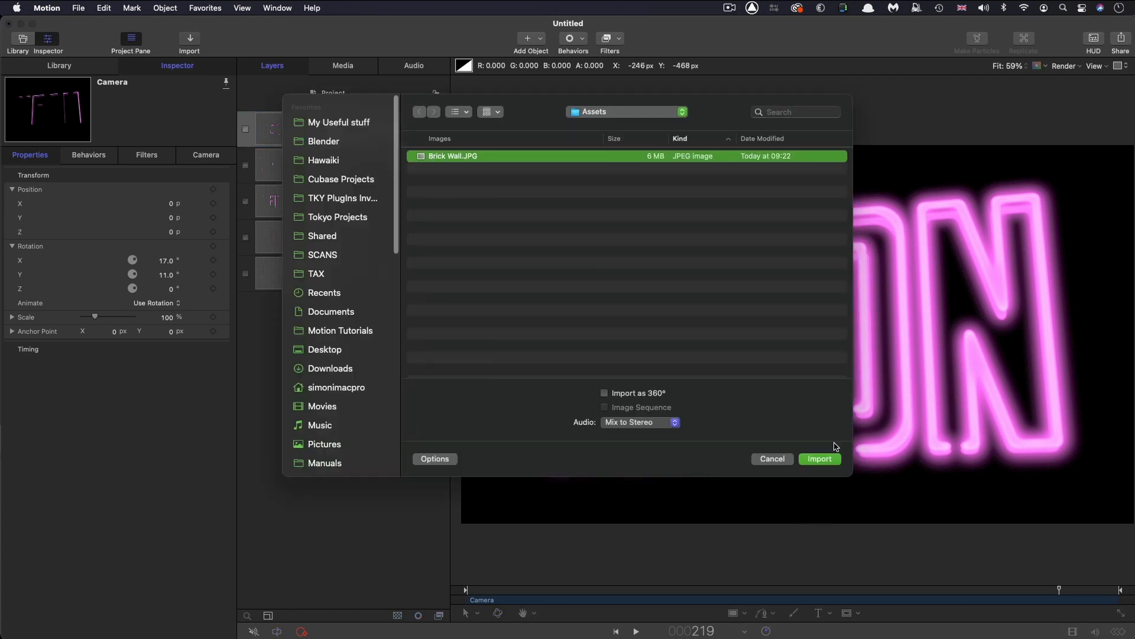
pyautogui.click(820, 459)
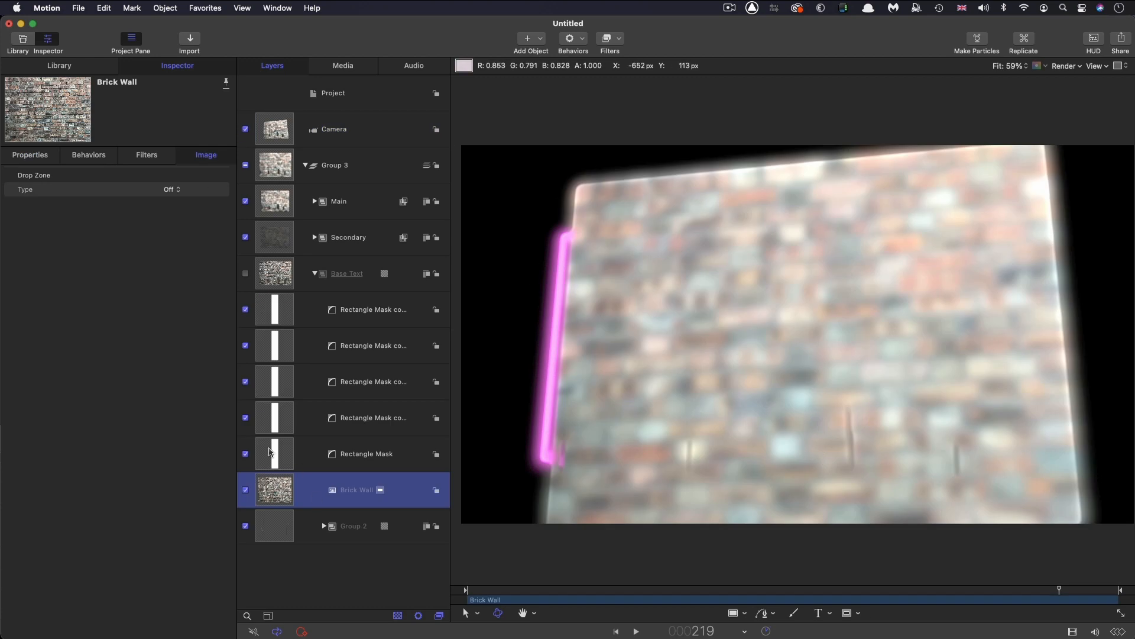
pyautogui.moveTo(268, 492); pyautogui.dragTo(259, 541)
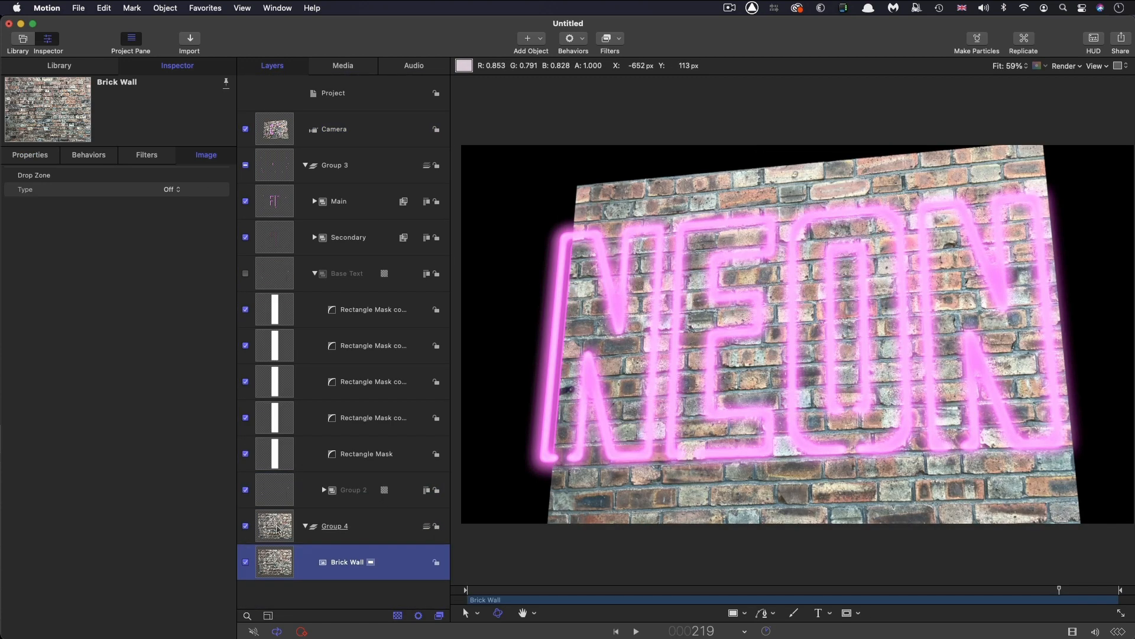
# - Set the Brick Wall image's scale to 65%
pyautogui.click(278, 529)
pyautogui.click(276, 569)
pyautogui.click(35, 156)
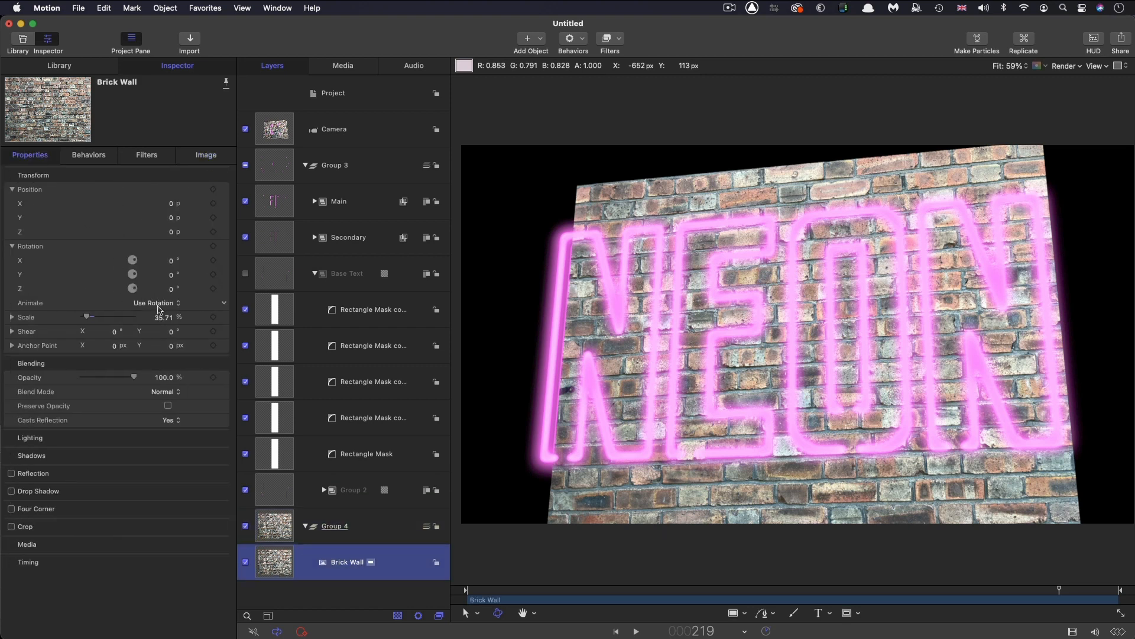
pyautogui.click(165, 321)
pyautogui.write('65')
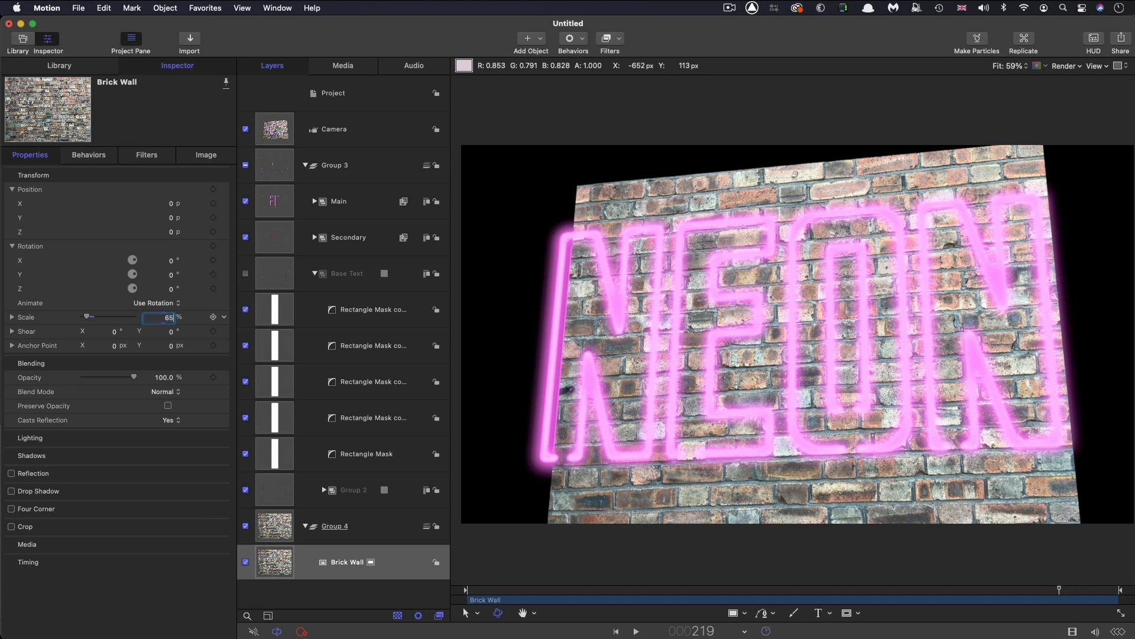
pyautogui.press('Return')
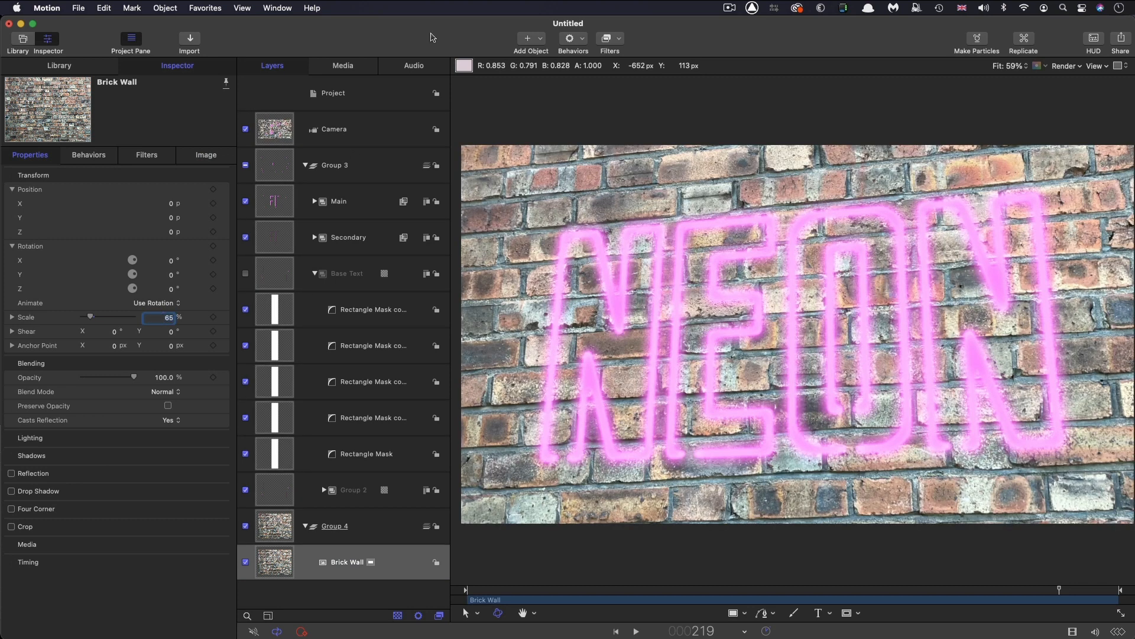
# - Add a light to the scene
pyautogui.click(540, 39)
pyautogui.click(553, 88)
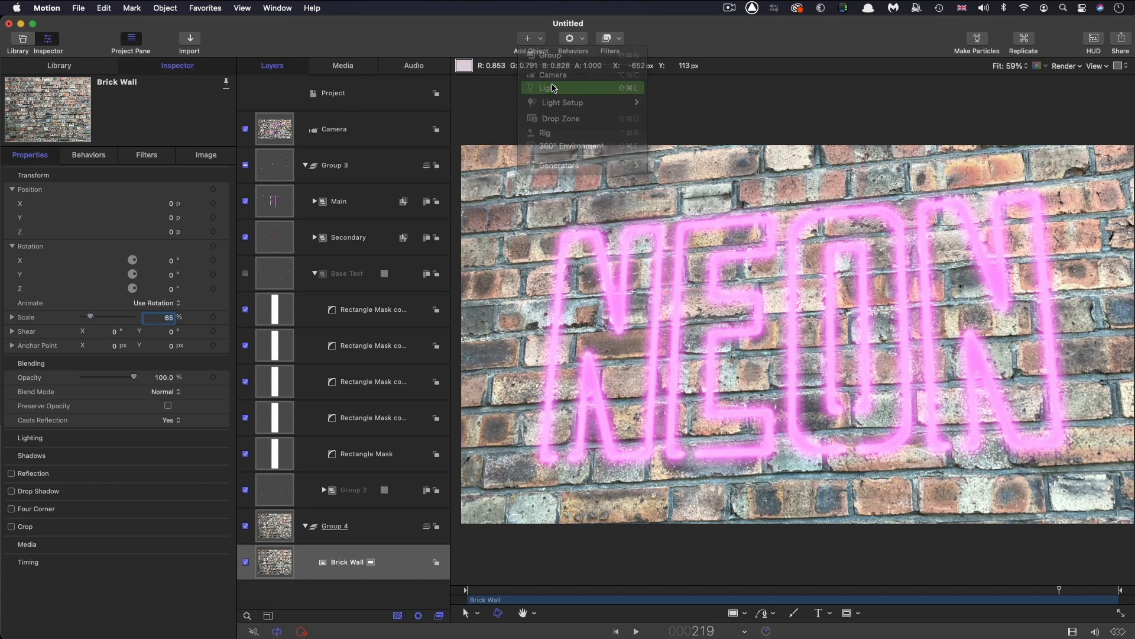
# - Sample the light's colour from the pink neon text with the eyedropper and set its intensity to 150%
pyautogui.click(132, 203)
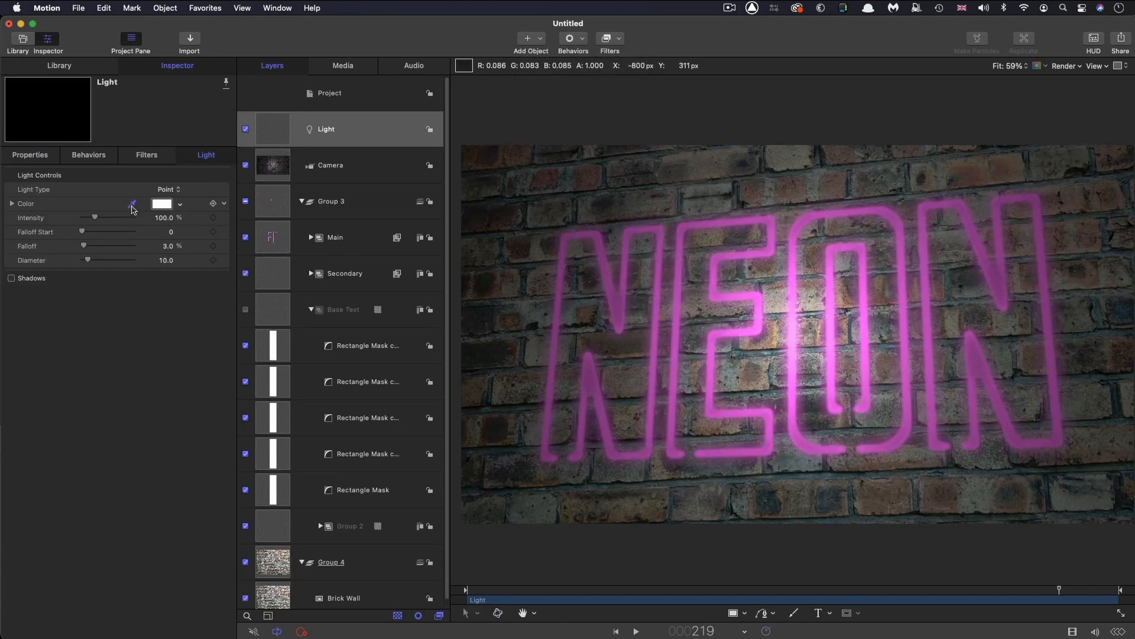
pyautogui.click(818, 216)
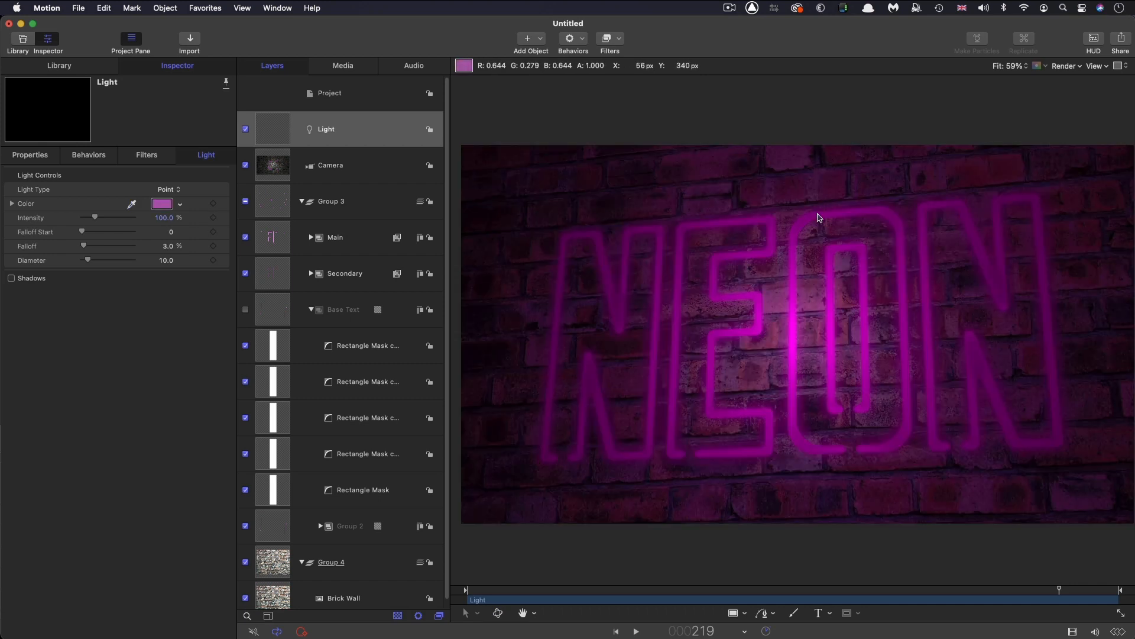
pyautogui.click(171, 218)
pyautogui.write('15')
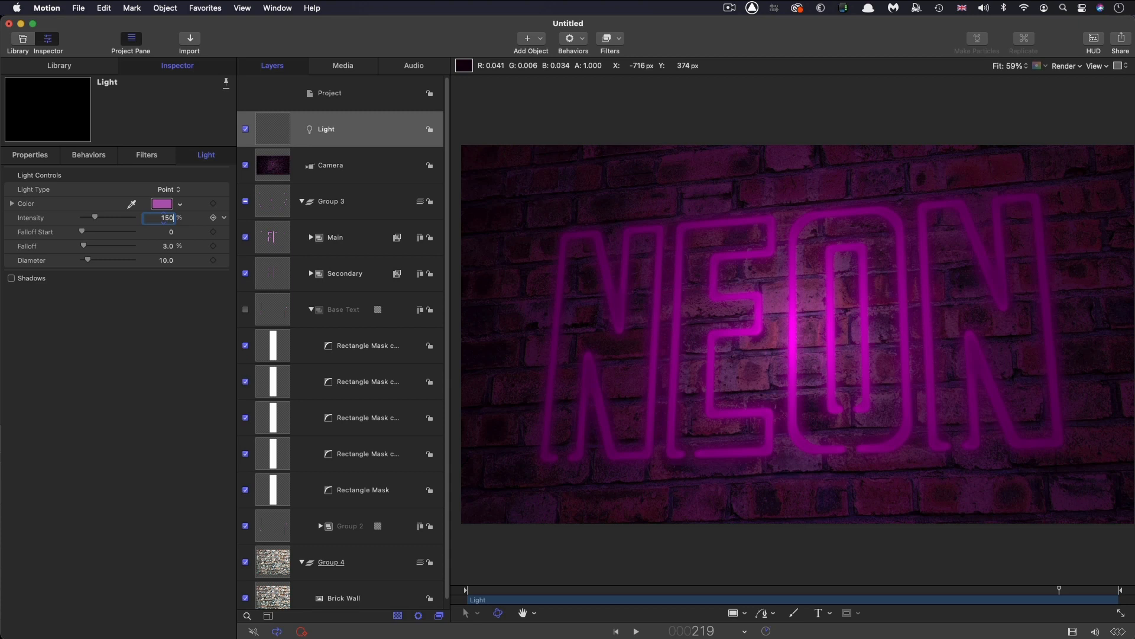
pyautogui.write('0')
pyautogui.press('Return')
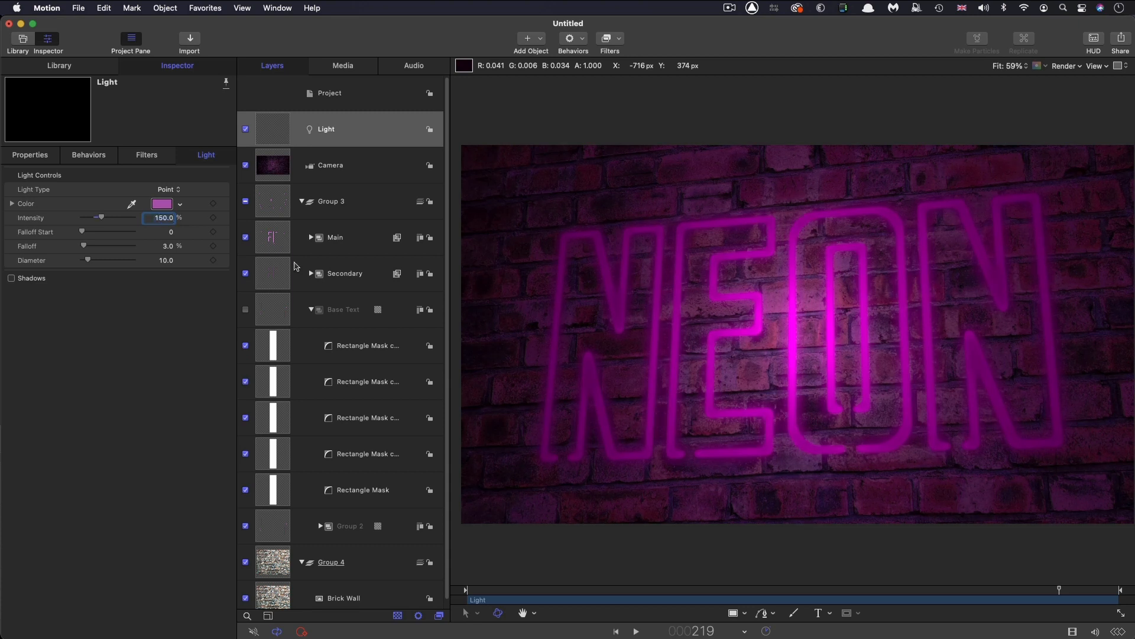
# - Turn off lighting shading for Group 3 so the neon text ignores the light, and preview the result
pyautogui.click(275, 198)
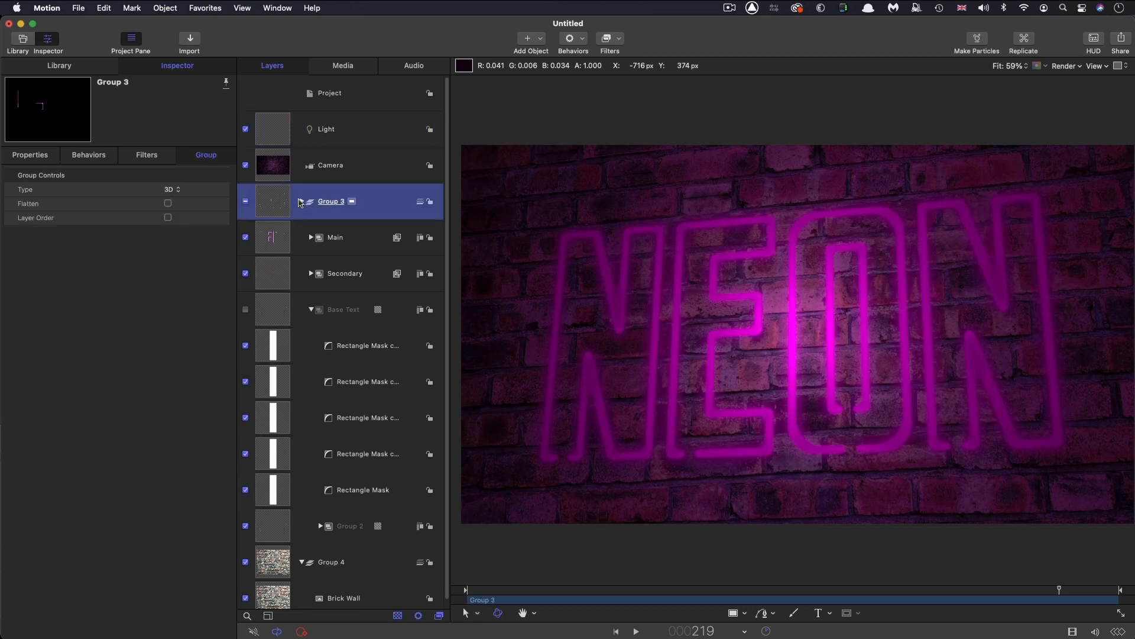
pyautogui.click(301, 201)
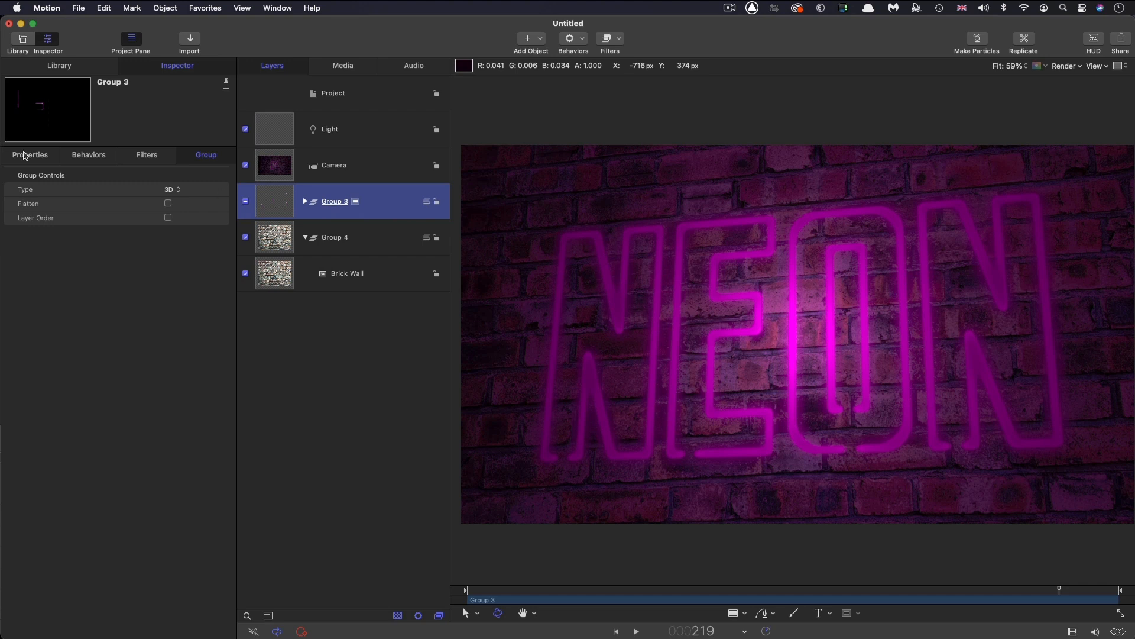
pyautogui.click(35, 155)
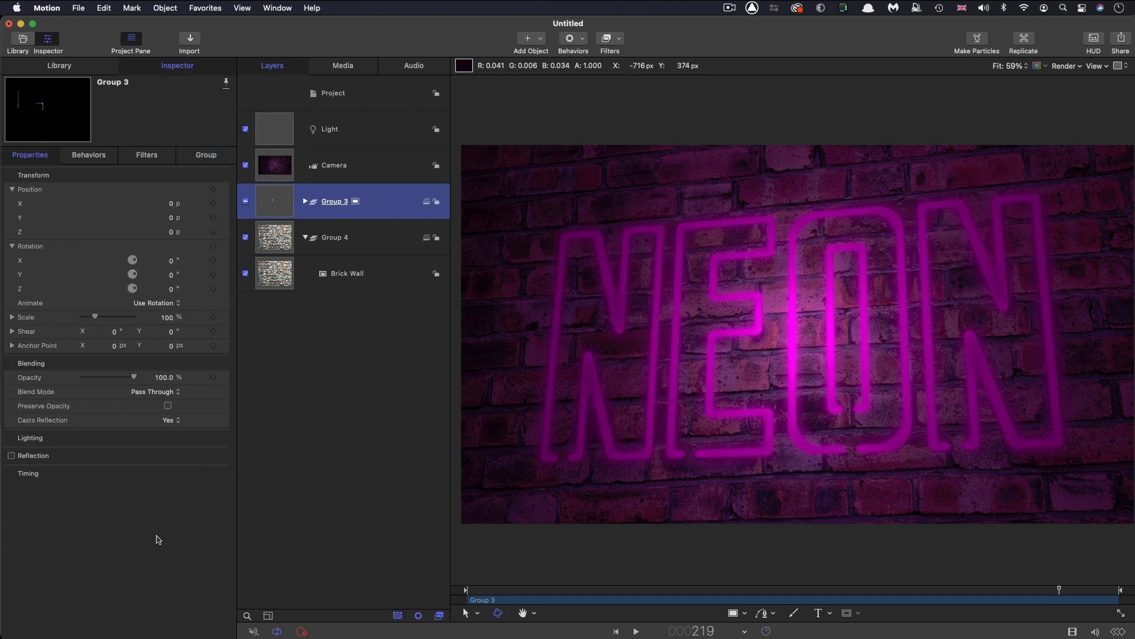
pyautogui.click(205, 439)
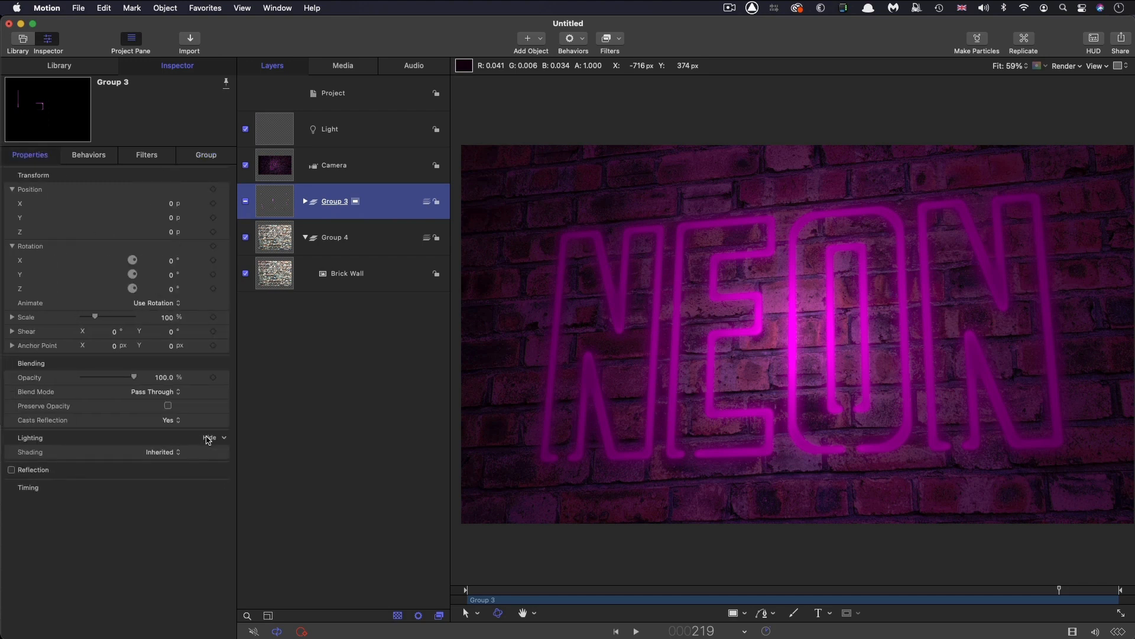
pyautogui.click(166, 453)
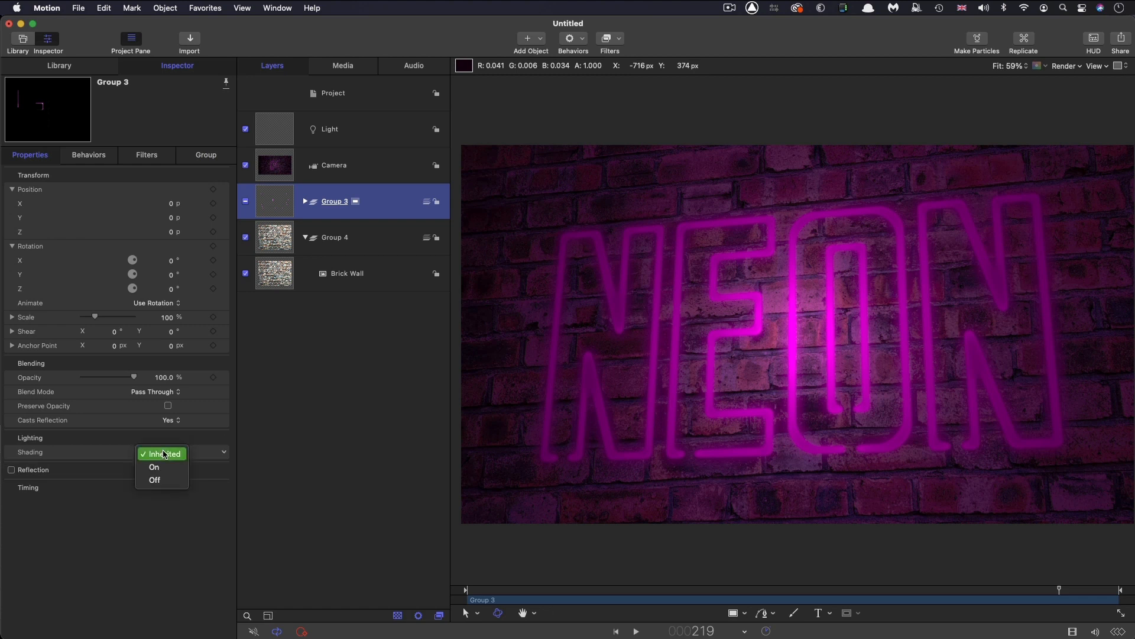
pyautogui.click(155, 480)
pyautogui.press('space')
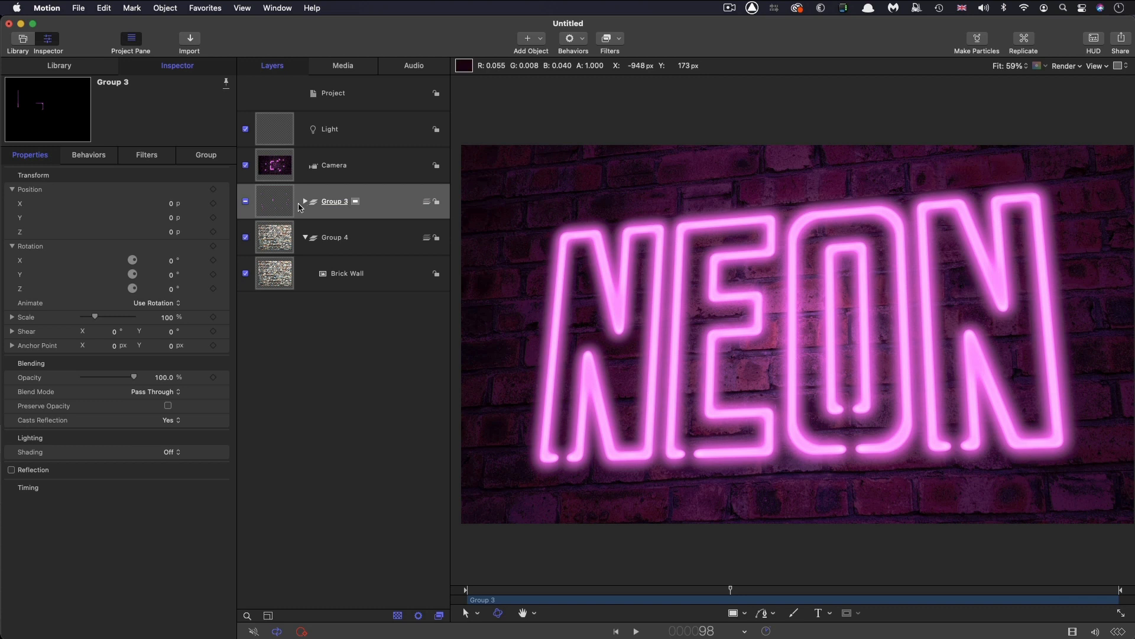
# - Set the Brick Wall's Z position to -80
pyautogui.click(276, 276)
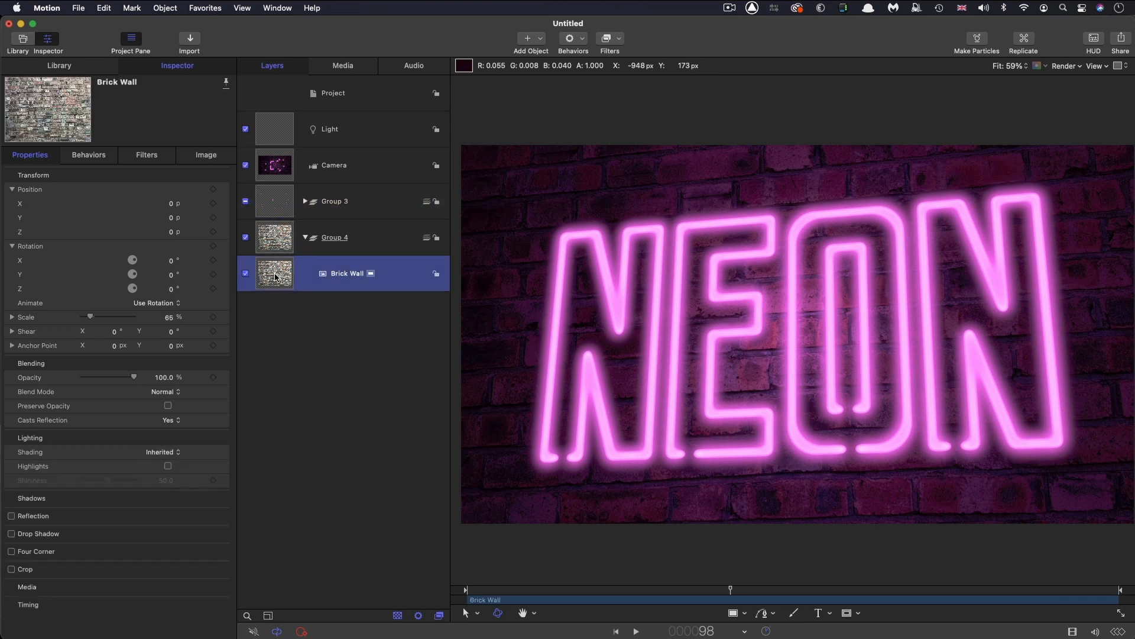
pyautogui.click(171, 233)
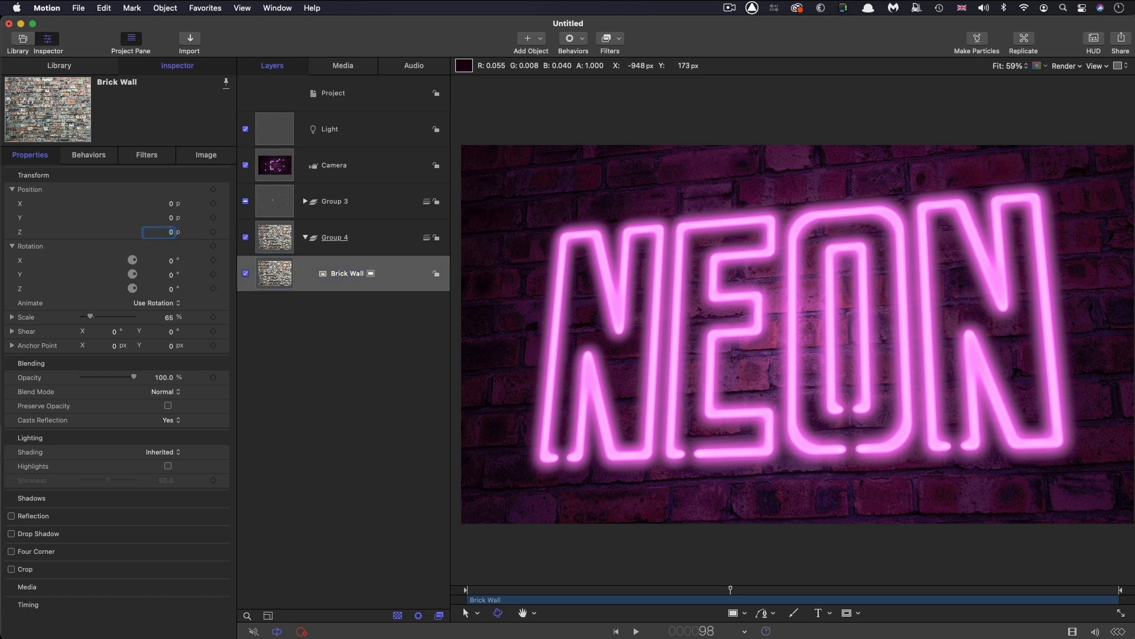
pyautogui.write('-80')
pyautogui.press('Return')
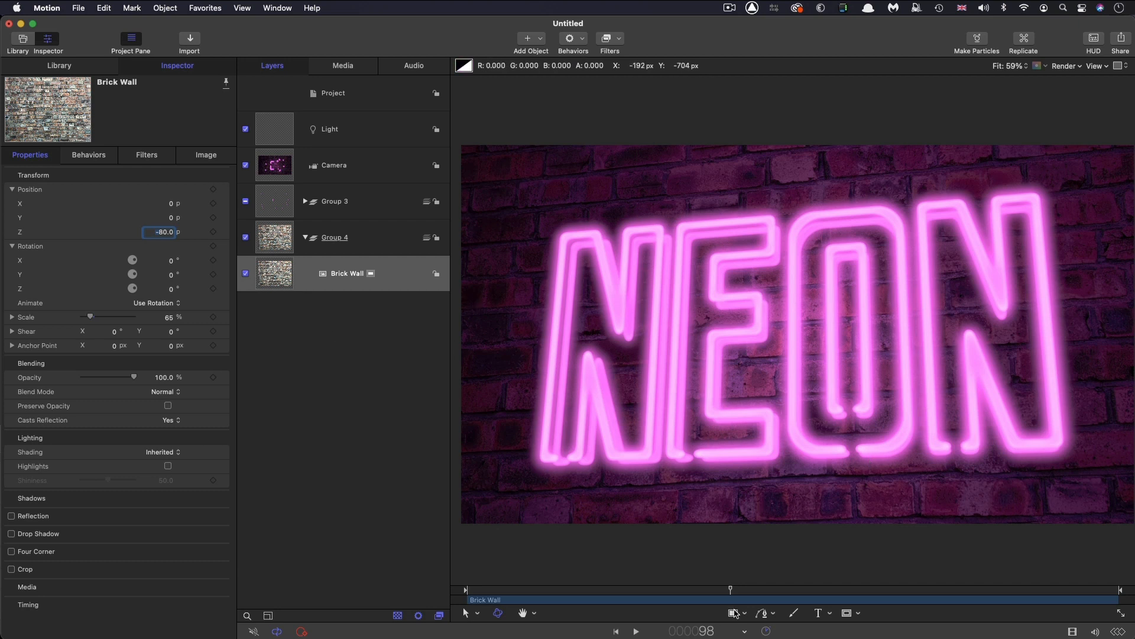
# - Add a Wriggle parameter behavior to the light's intensity
pyautogui.click(281, 129)
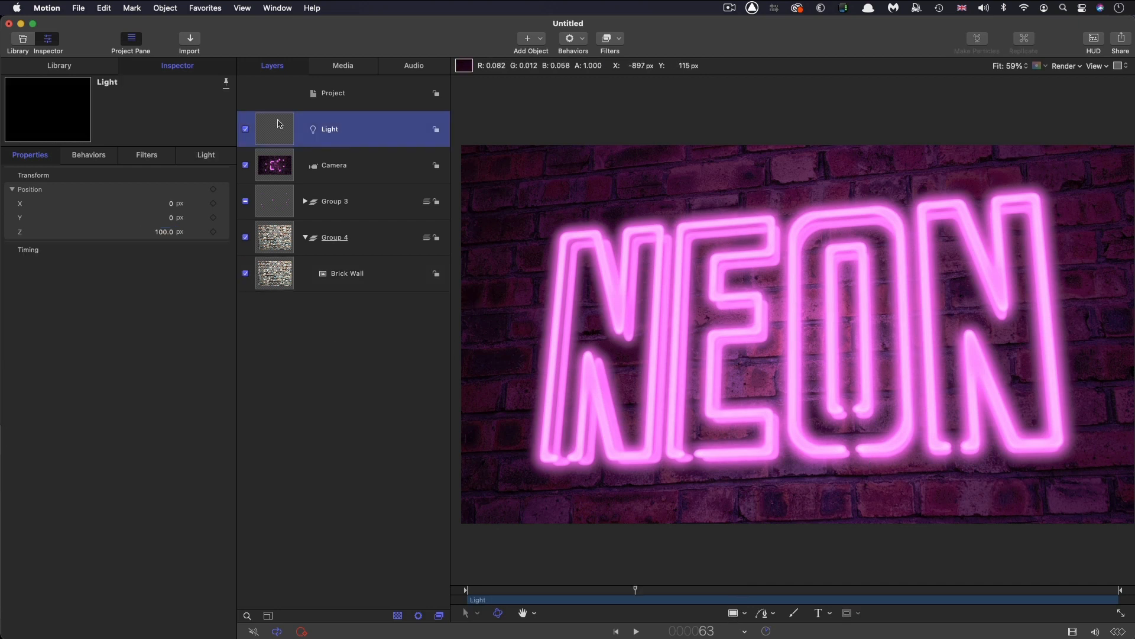
pyautogui.click(205, 158)
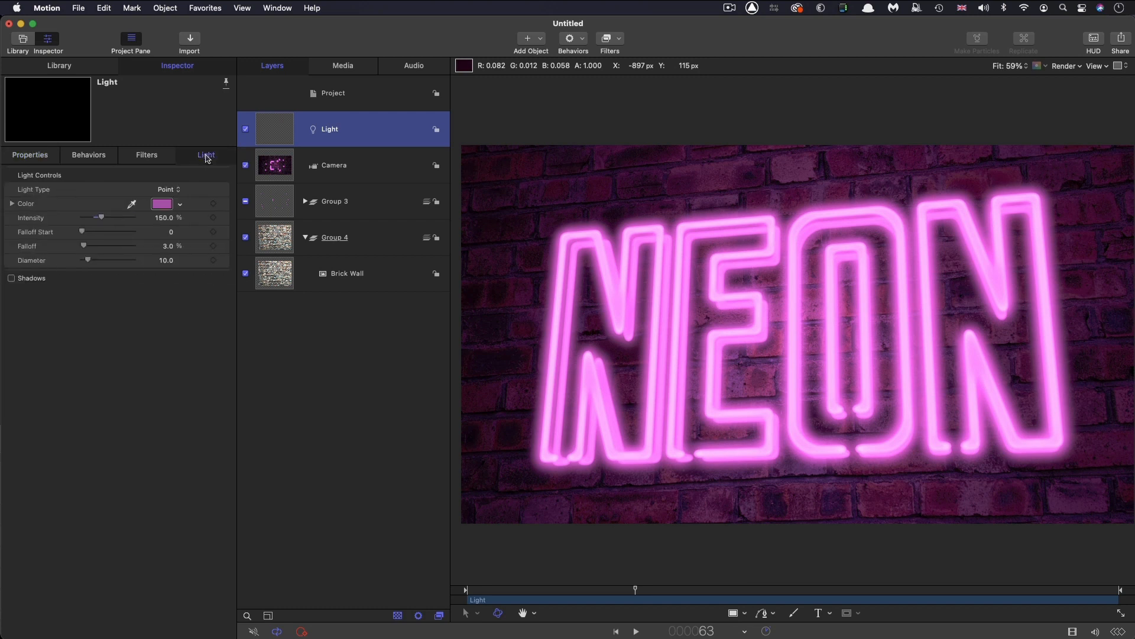
pyautogui.click(227, 219)
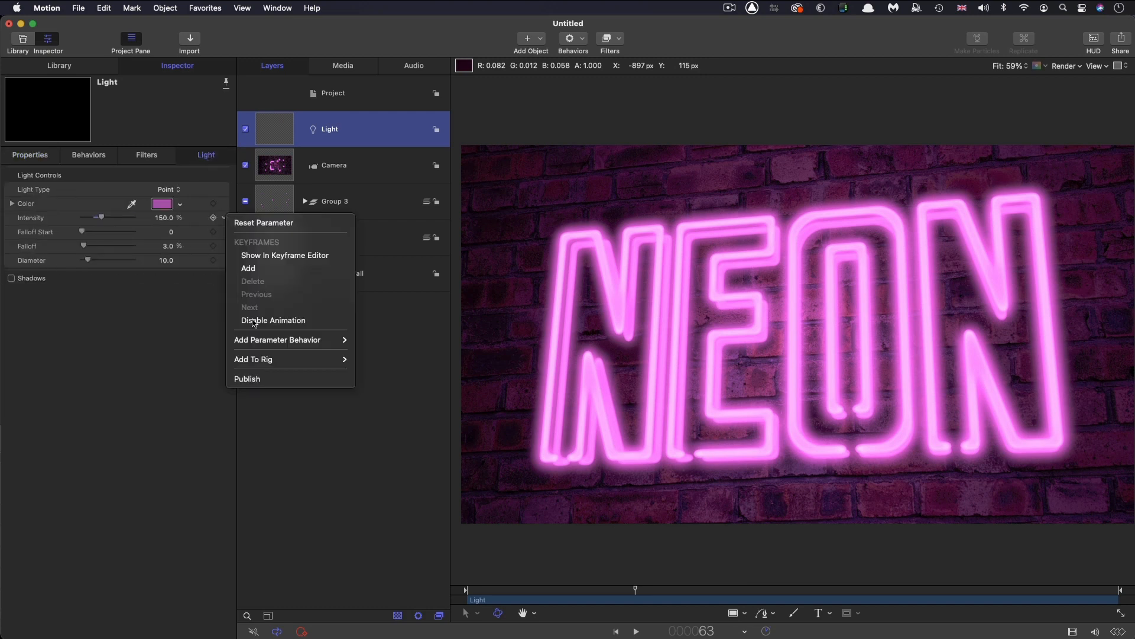
pyautogui.click(375, 552)
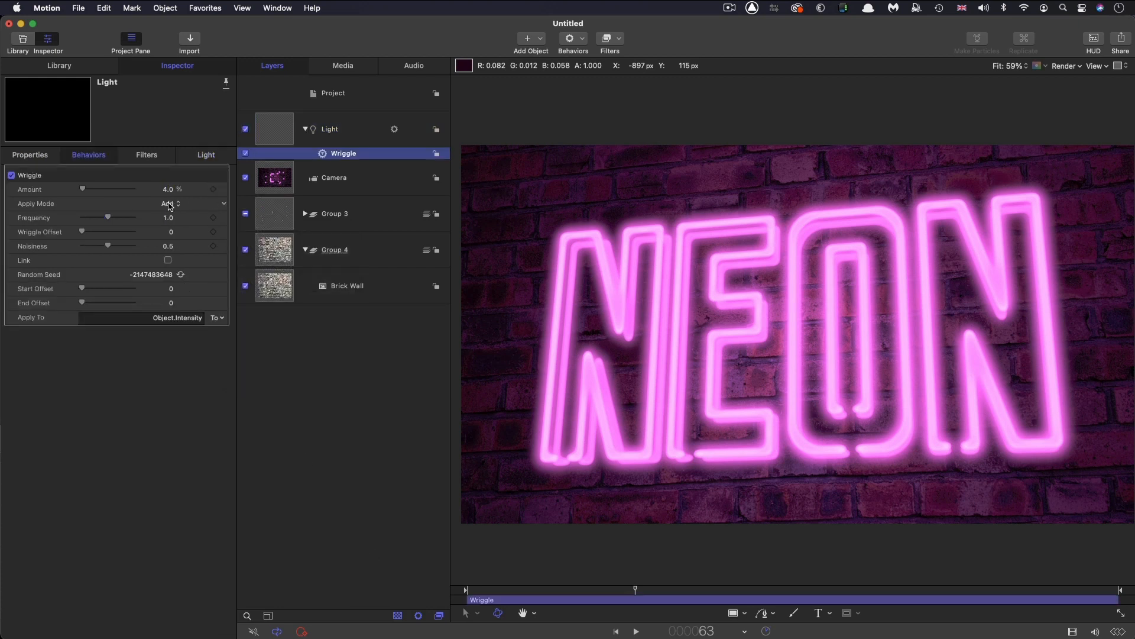
# - Set the Wriggle's apply mode to Add and Subtract and noisiness to 1.0, then preview playback
pyautogui.click(170, 205)
pyautogui.click(175, 255)
pyautogui.moveTo(173, 251); pyautogui.dragTo(214, 258)
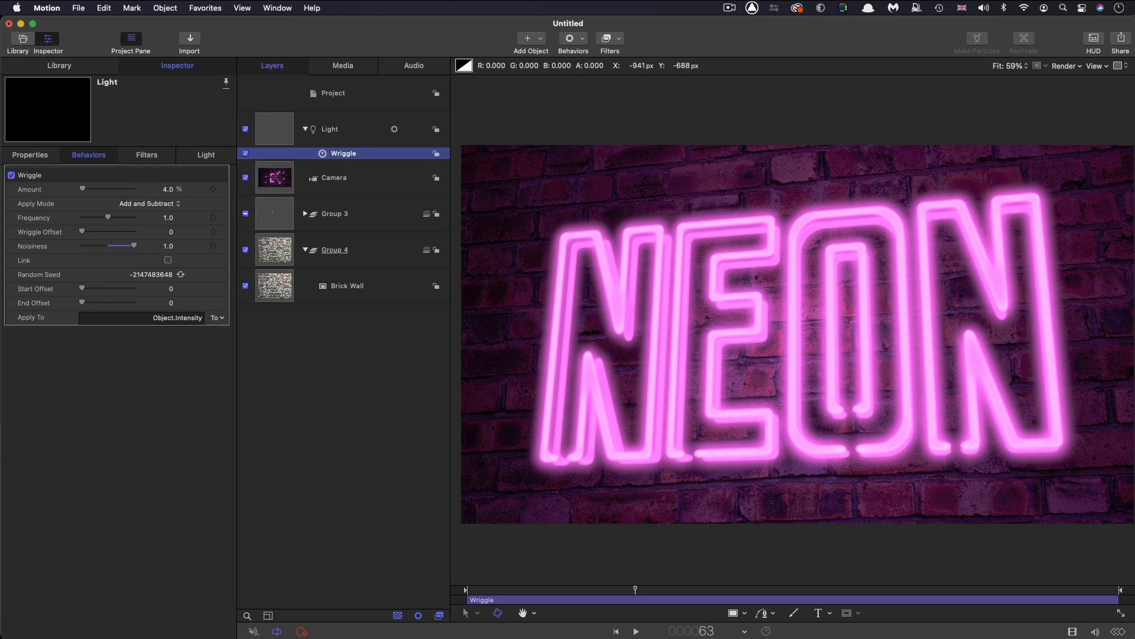
pyautogui.click(664, 598)
pyautogui.press('space')
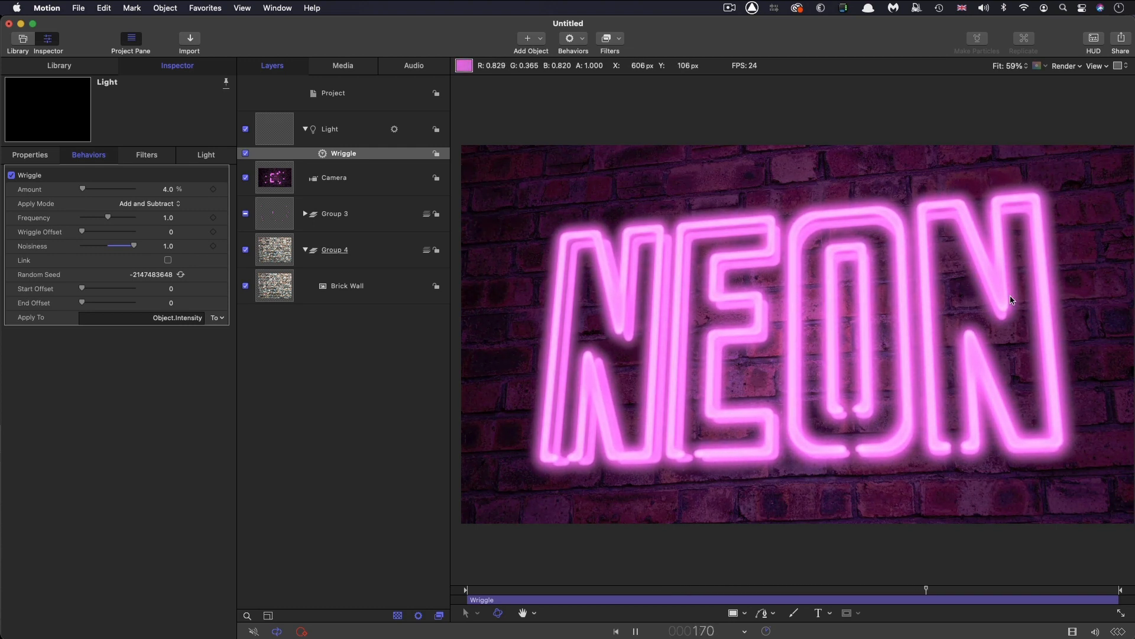
pyautogui.press('space')
# - Reset the camera's Y rotation to 0°
pyautogui.click(334, 177)
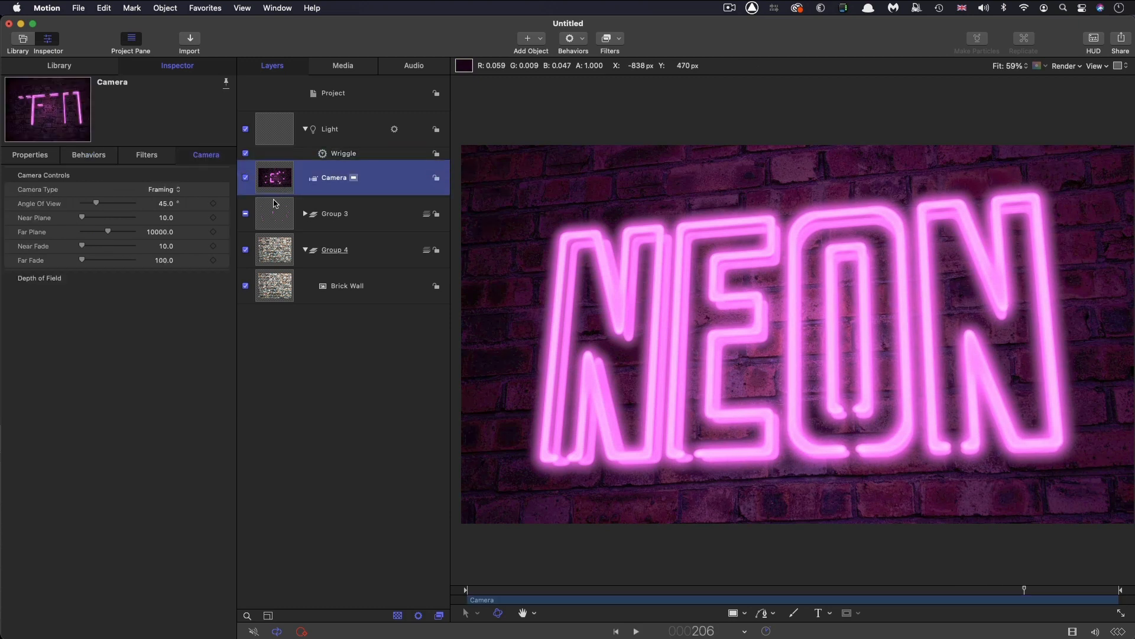
pyautogui.click(30, 154)
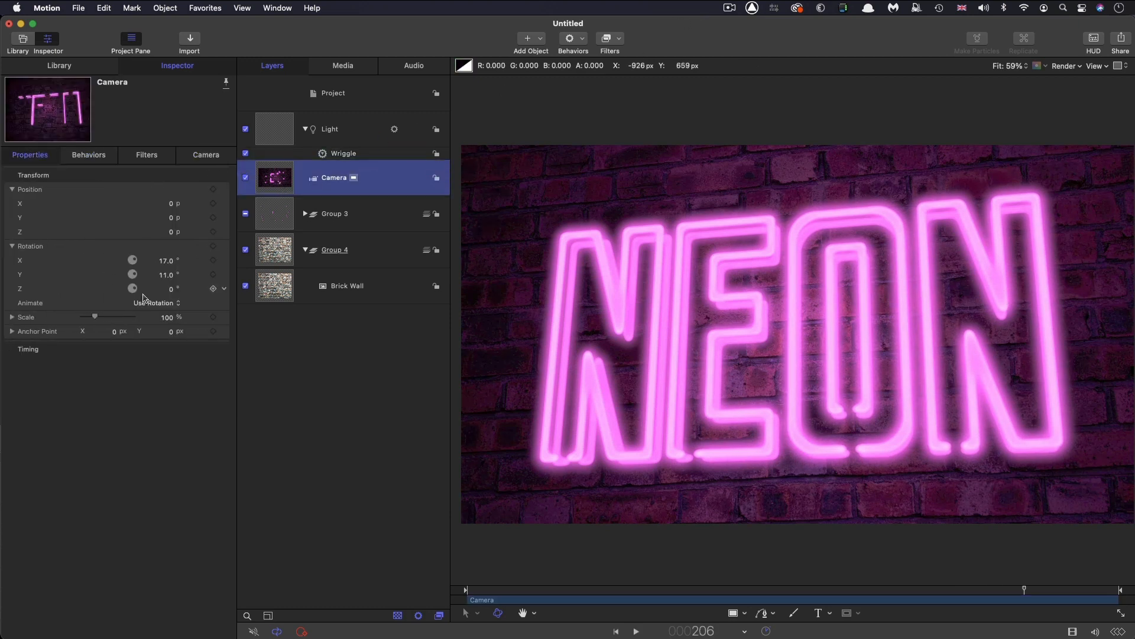
pyautogui.click(168, 274)
pyautogui.write('0')
pyautogui.press('Return')
# - Add a Sweep behavior to the camera with Start -15° and End 15°, and preview the camera movement
pyautogui.click(570, 38)
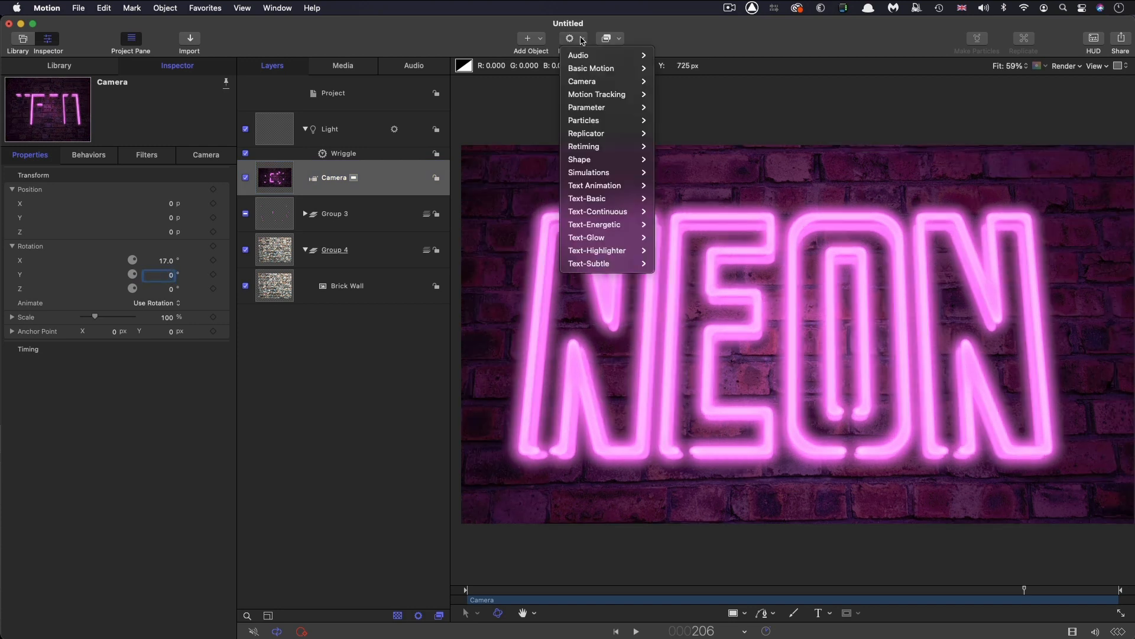
pyautogui.moveTo(587, 87)
pyautogui.click(668, 120)
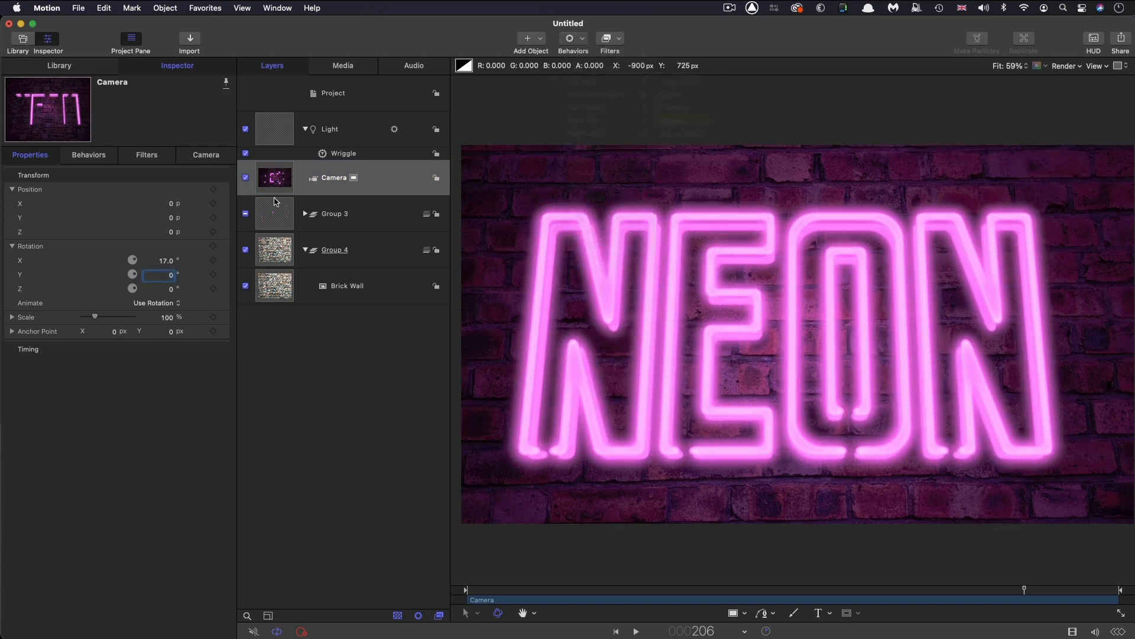
pyautogui.click(172, 190)
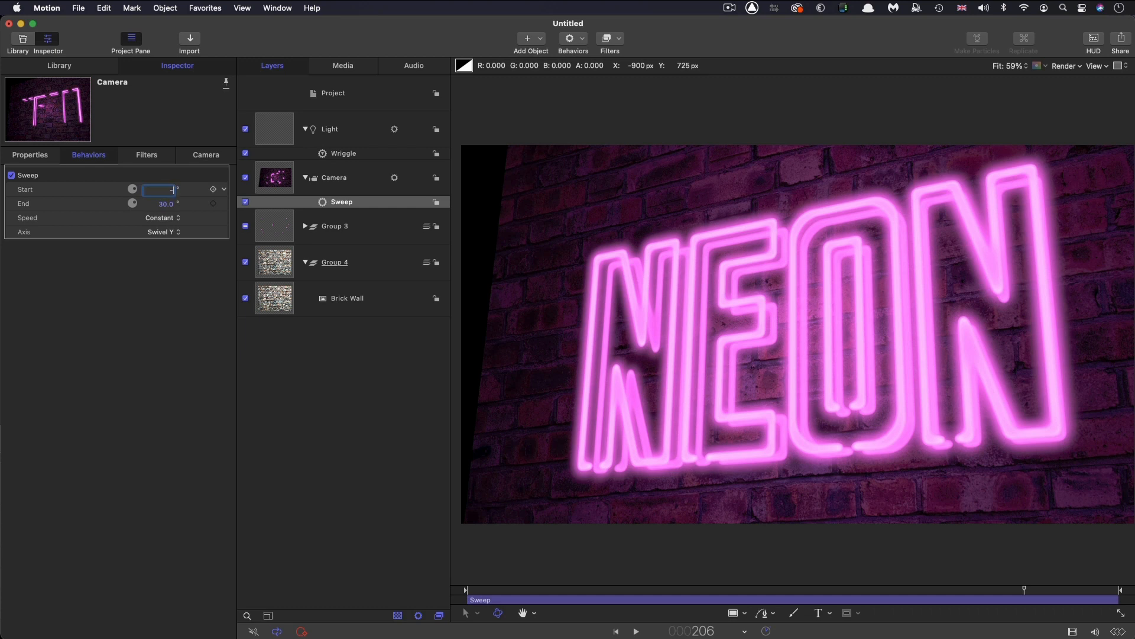
pyautogui.press('Tab')
pyautogui.write('15')
pyautogui.press('Return')
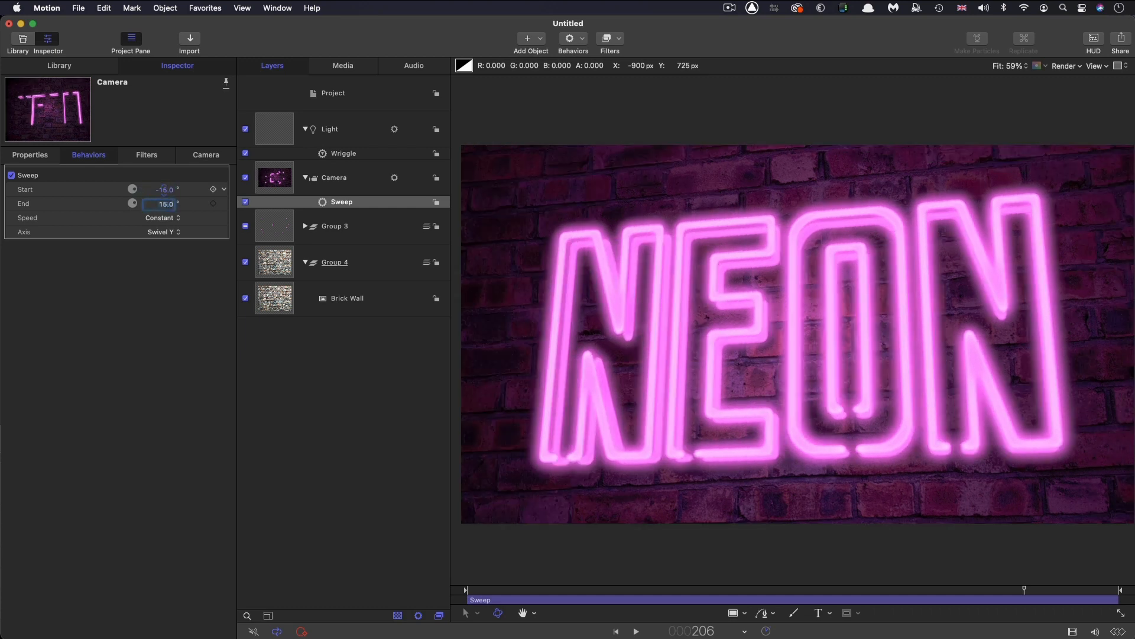
pyautogui.press('space')
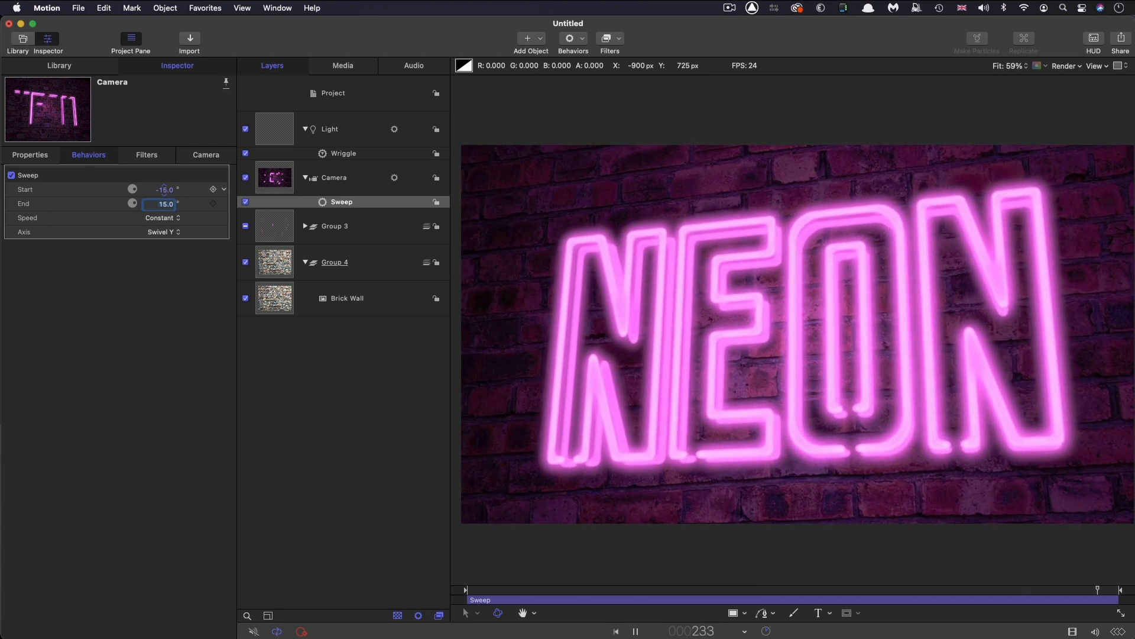
pyautogui.press('space')
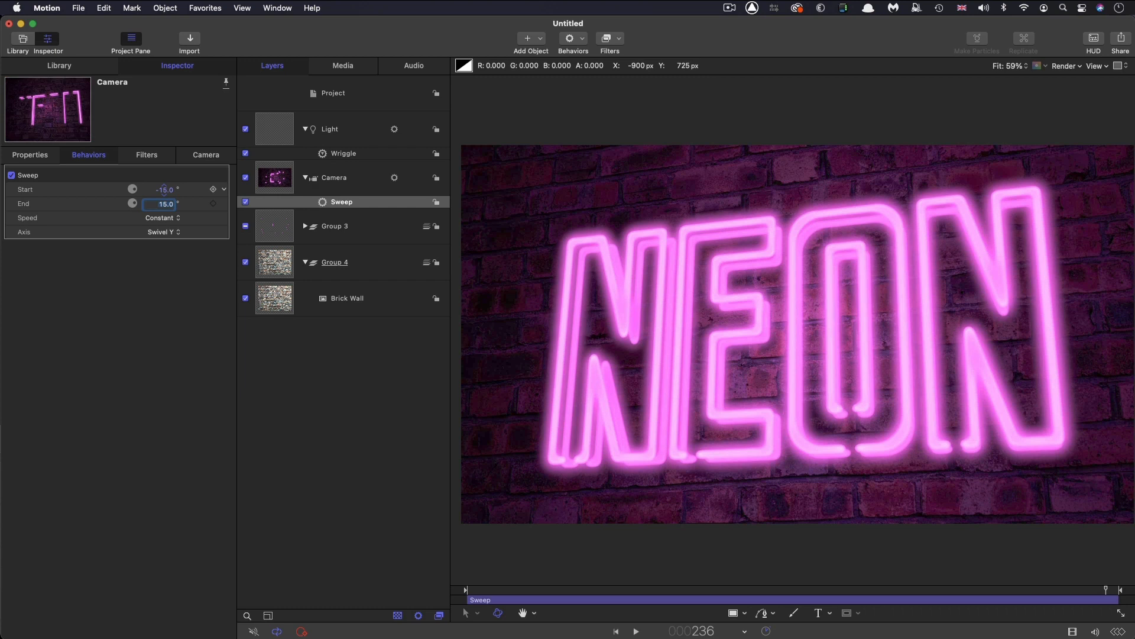